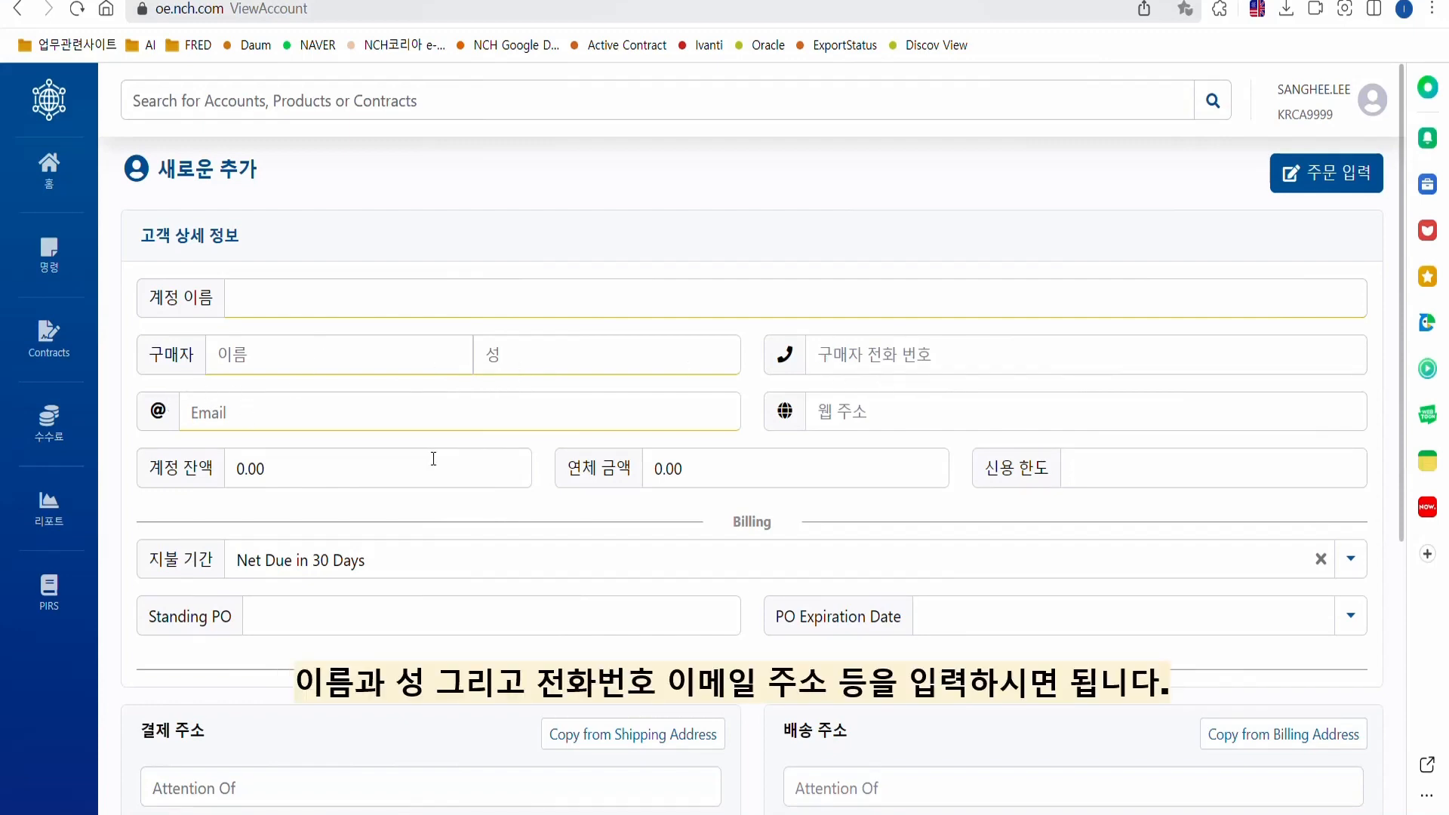
Enter 수성종합중기 as the account name, then the buyer's first and last name.
{"action": "left_click", "coordinate": [330, 299]}
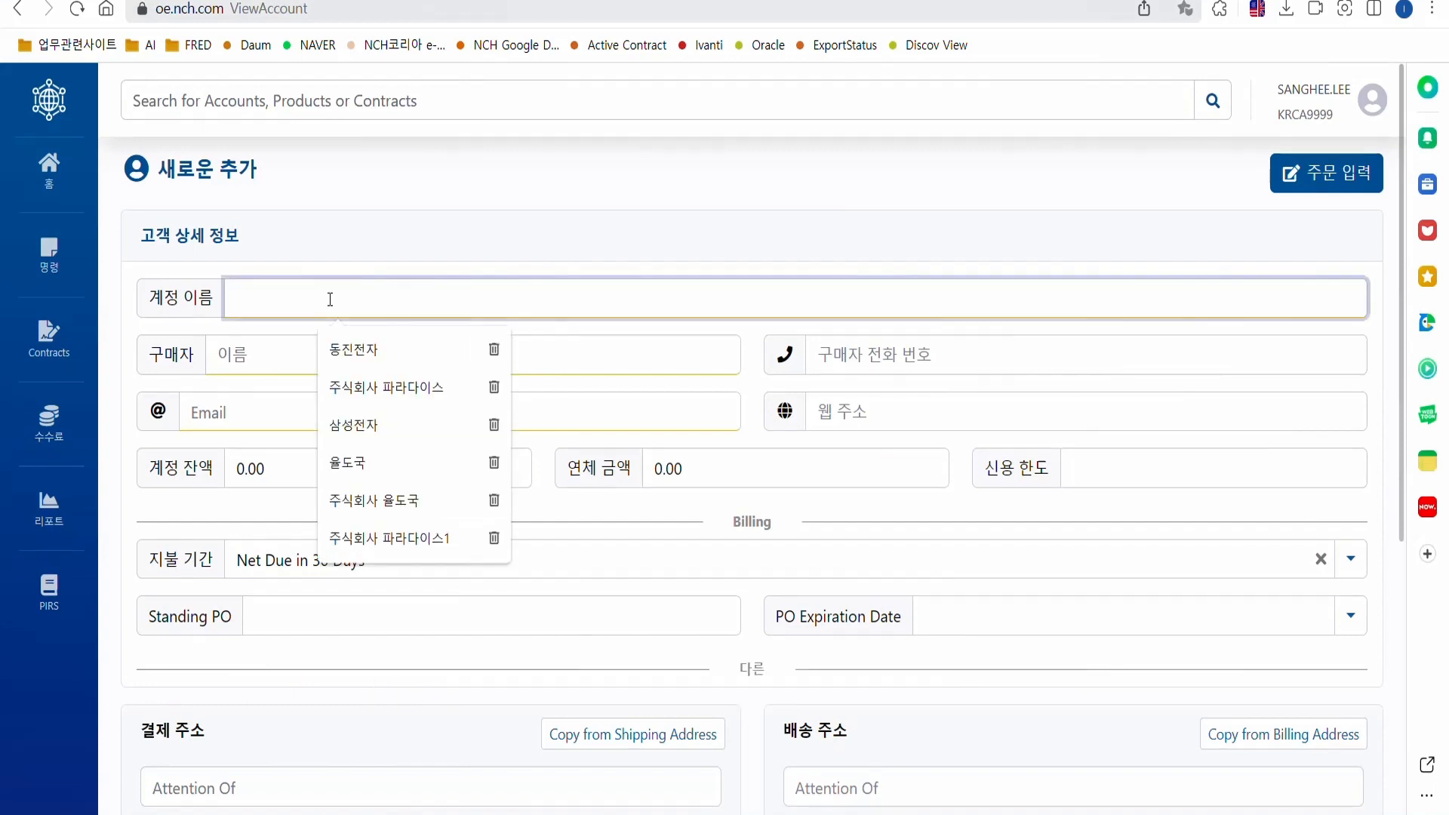
{"action": "type", "text": "수성종"}
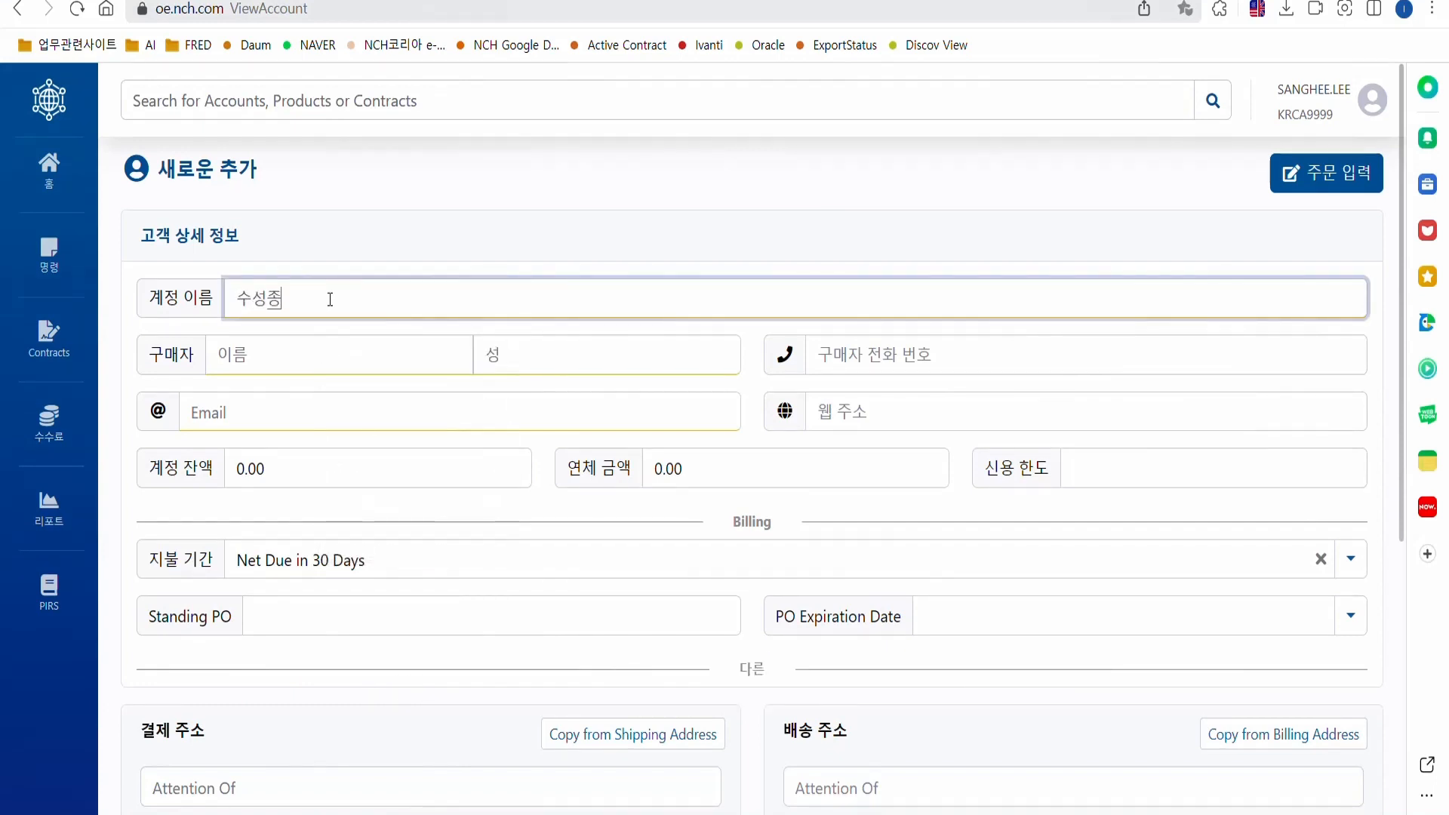
{"action": "type", "text": "합중기"}
{"action": "left_click", "coordinate": [322, 363]}
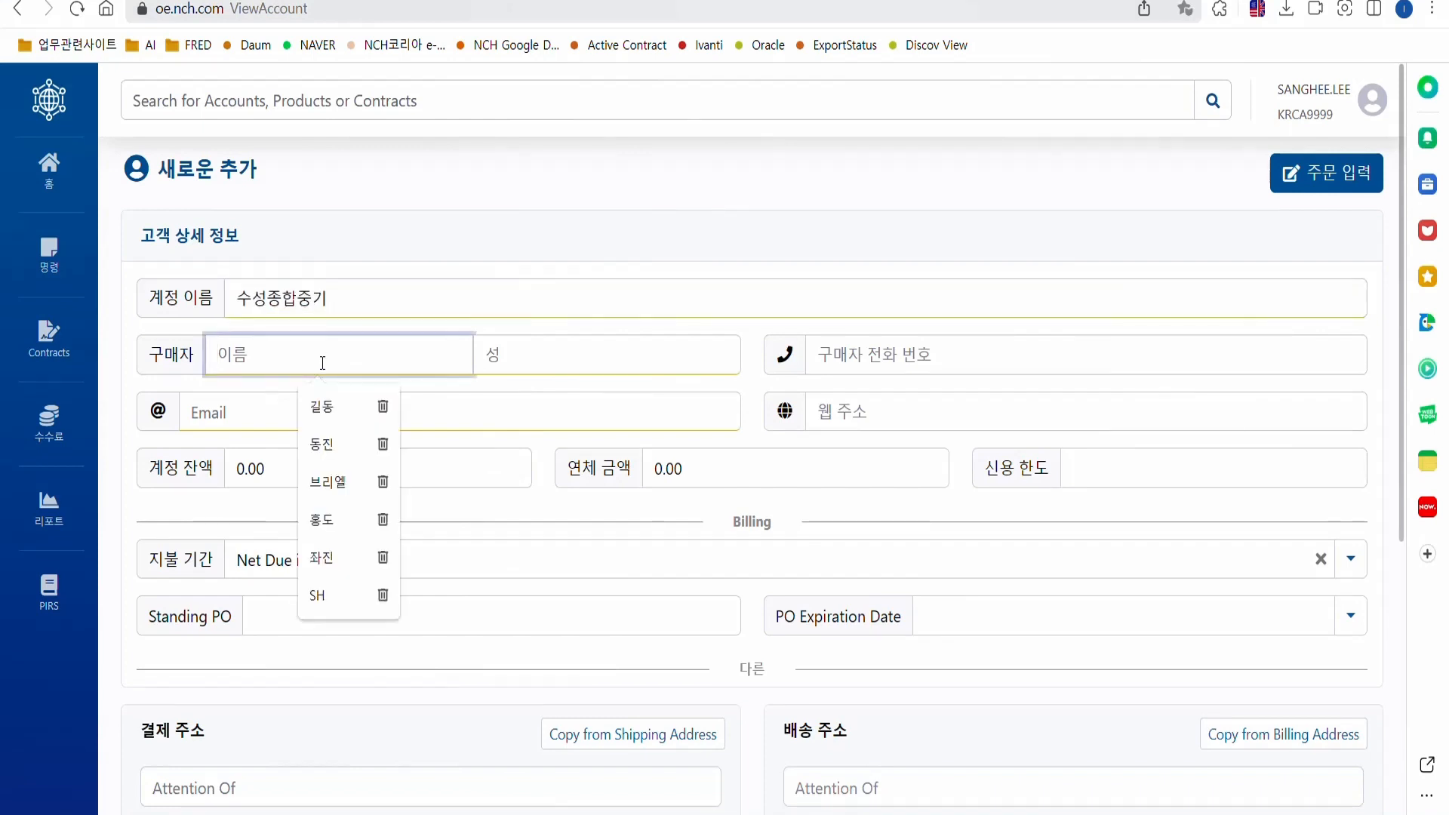
{"action": "key", "text": "Tab"}
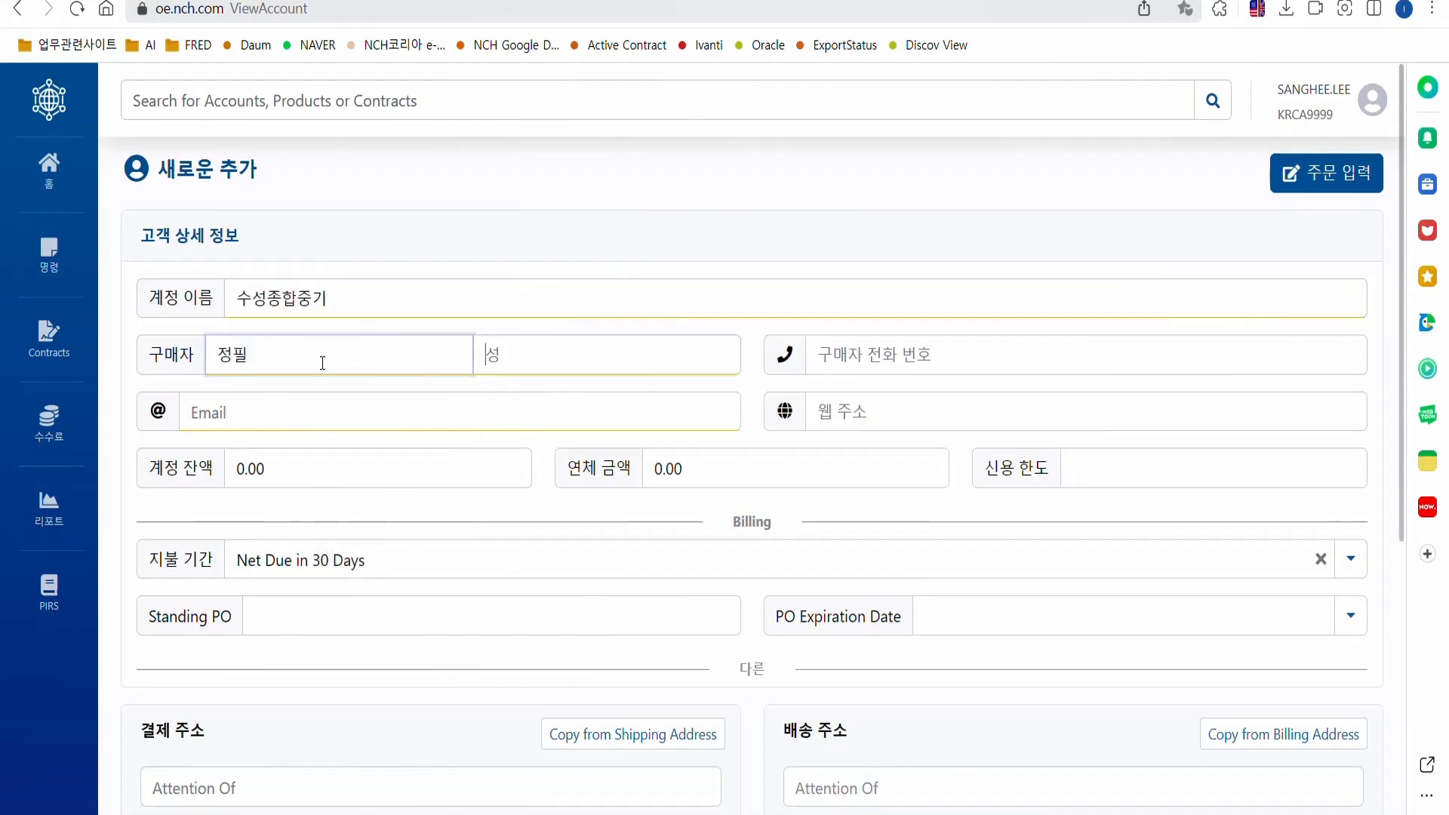
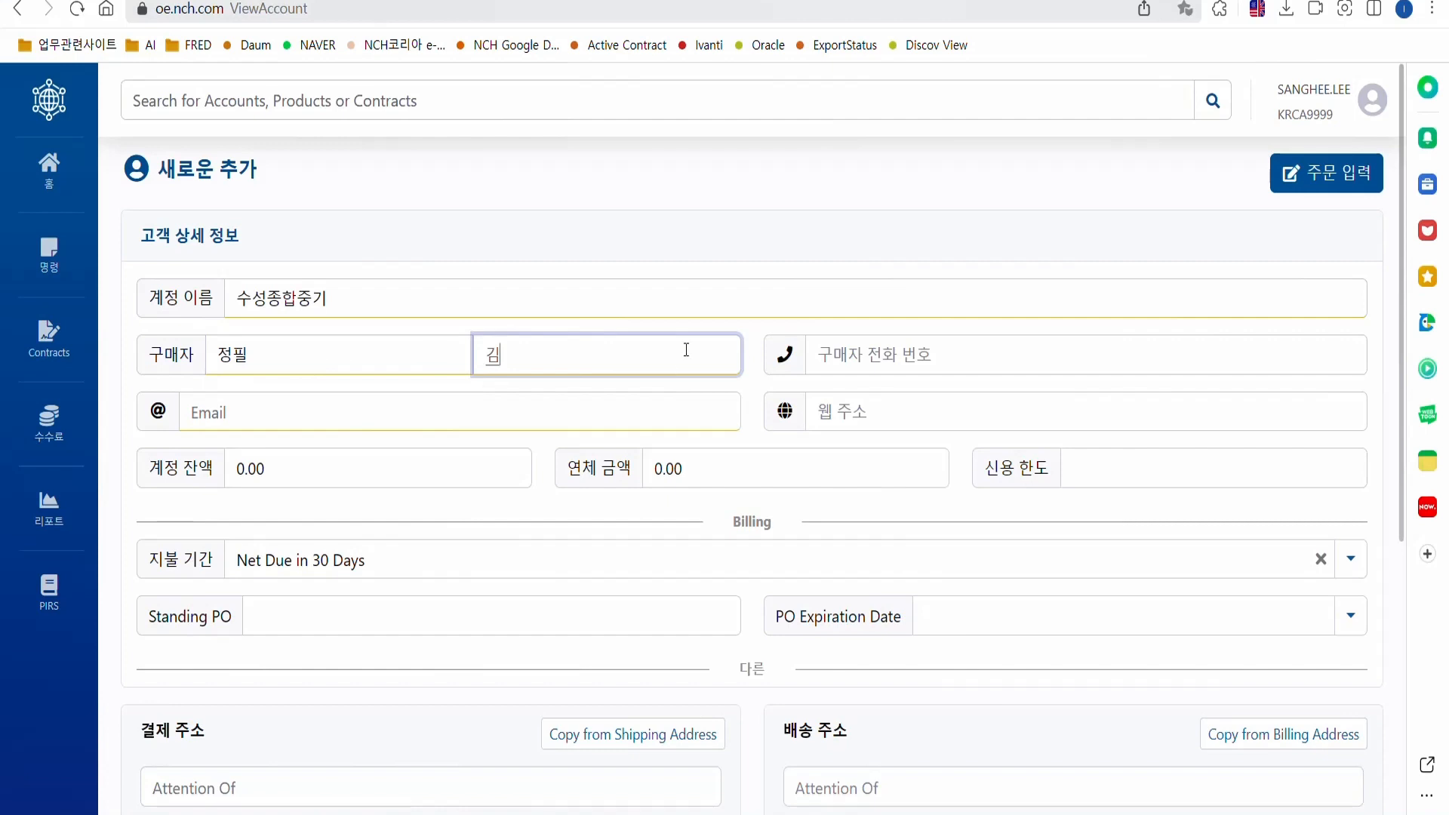
Fill in the buyer's phone number and e-mail address.
{"action": "left_click", "coordinate": [863, 360]}
{"action": "type", "text": "03"}
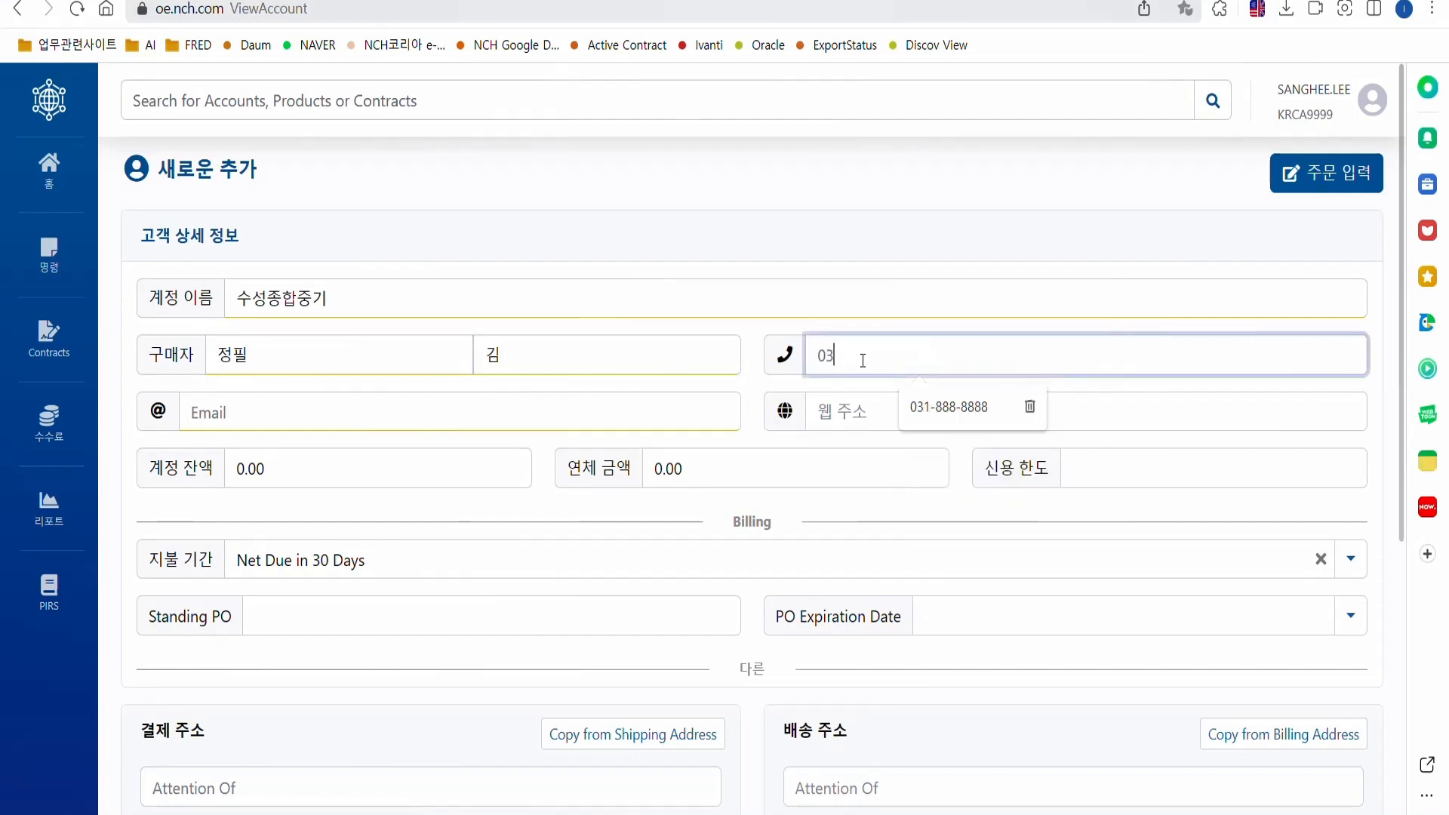
{"action": "type", "text": "1-888-8888"}
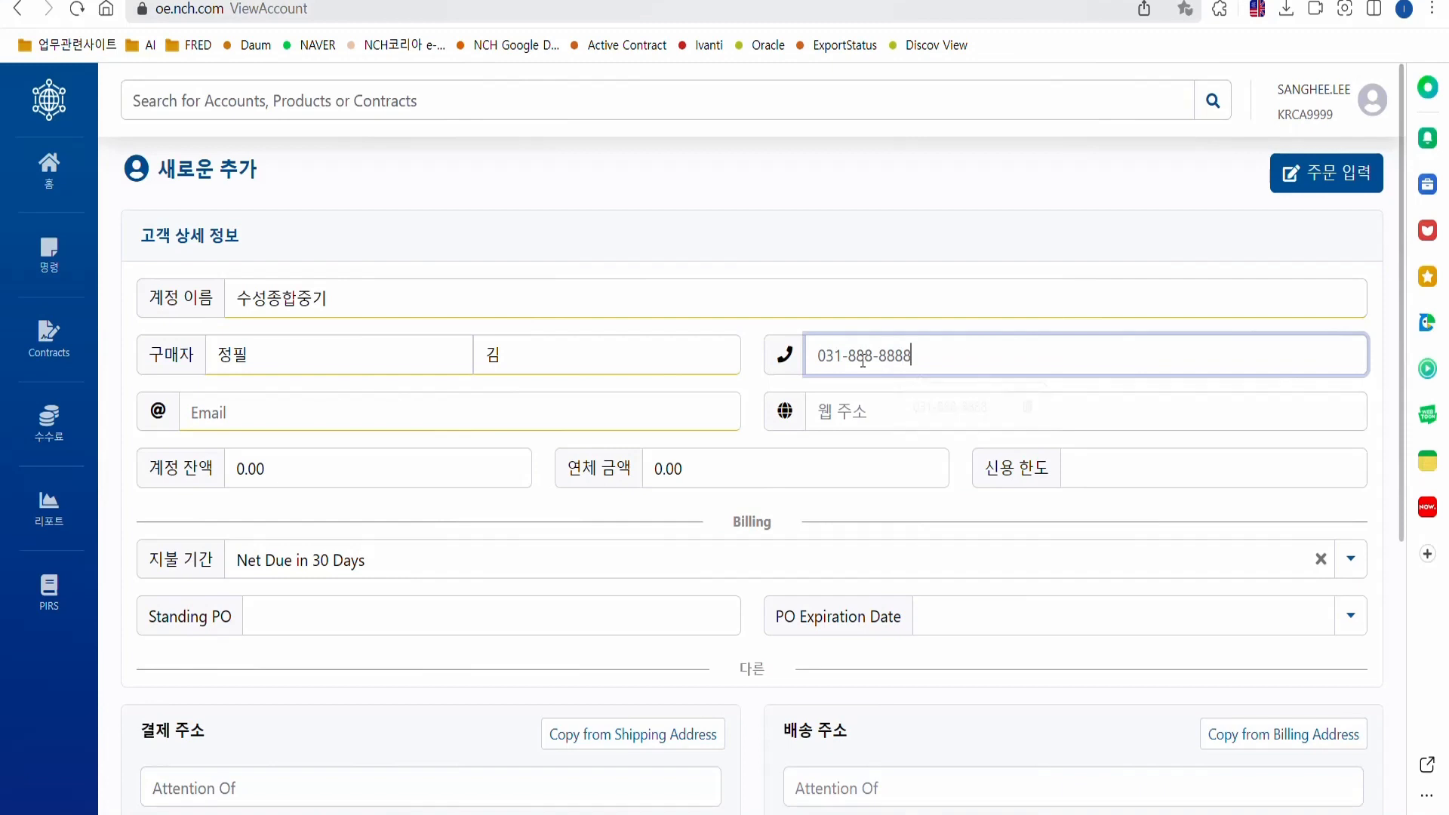
{"action": "left_click", "coordinate": [388, 409]}
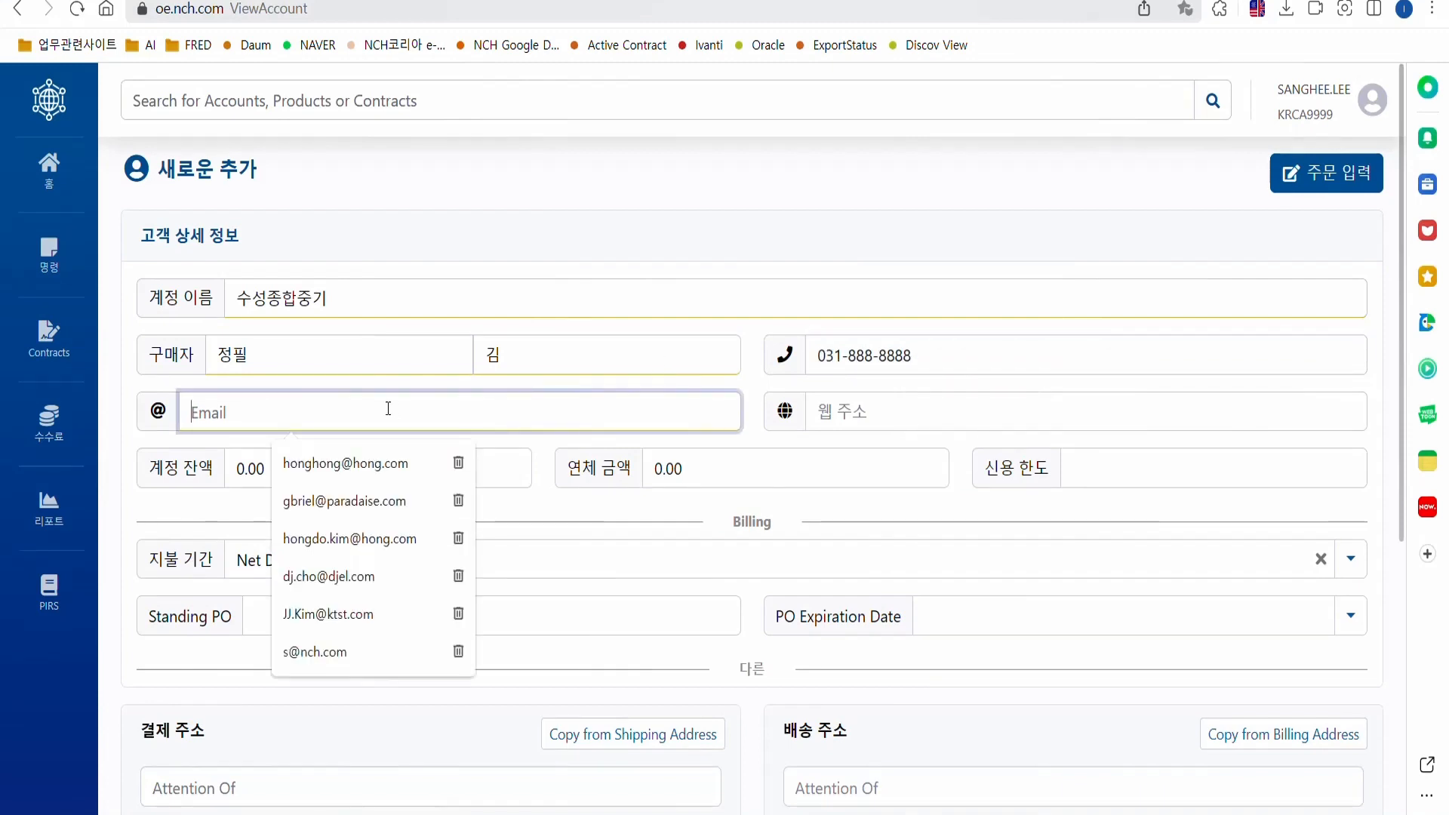
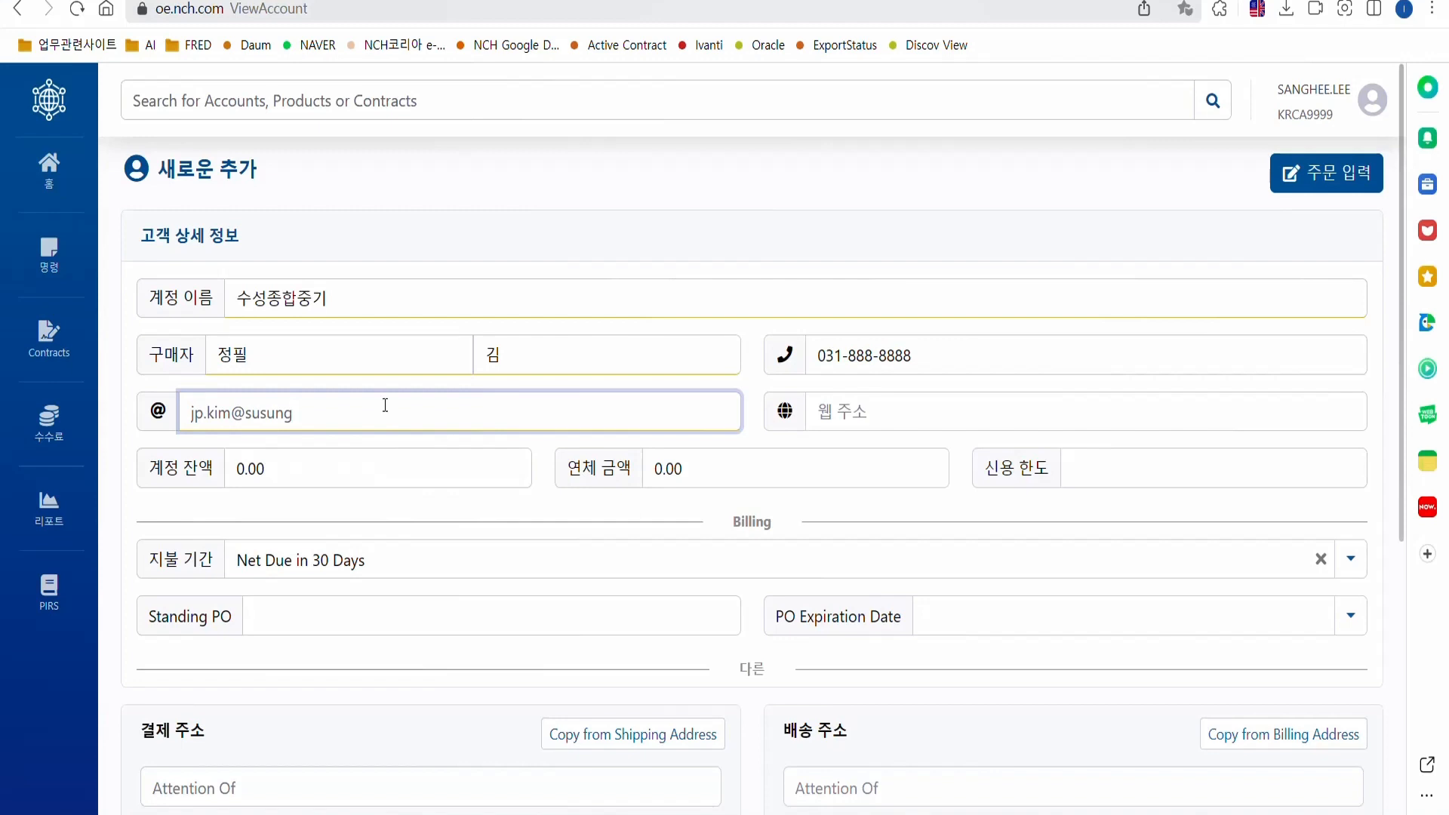
{"action": "left_click", "coordinate": [441, 231]}
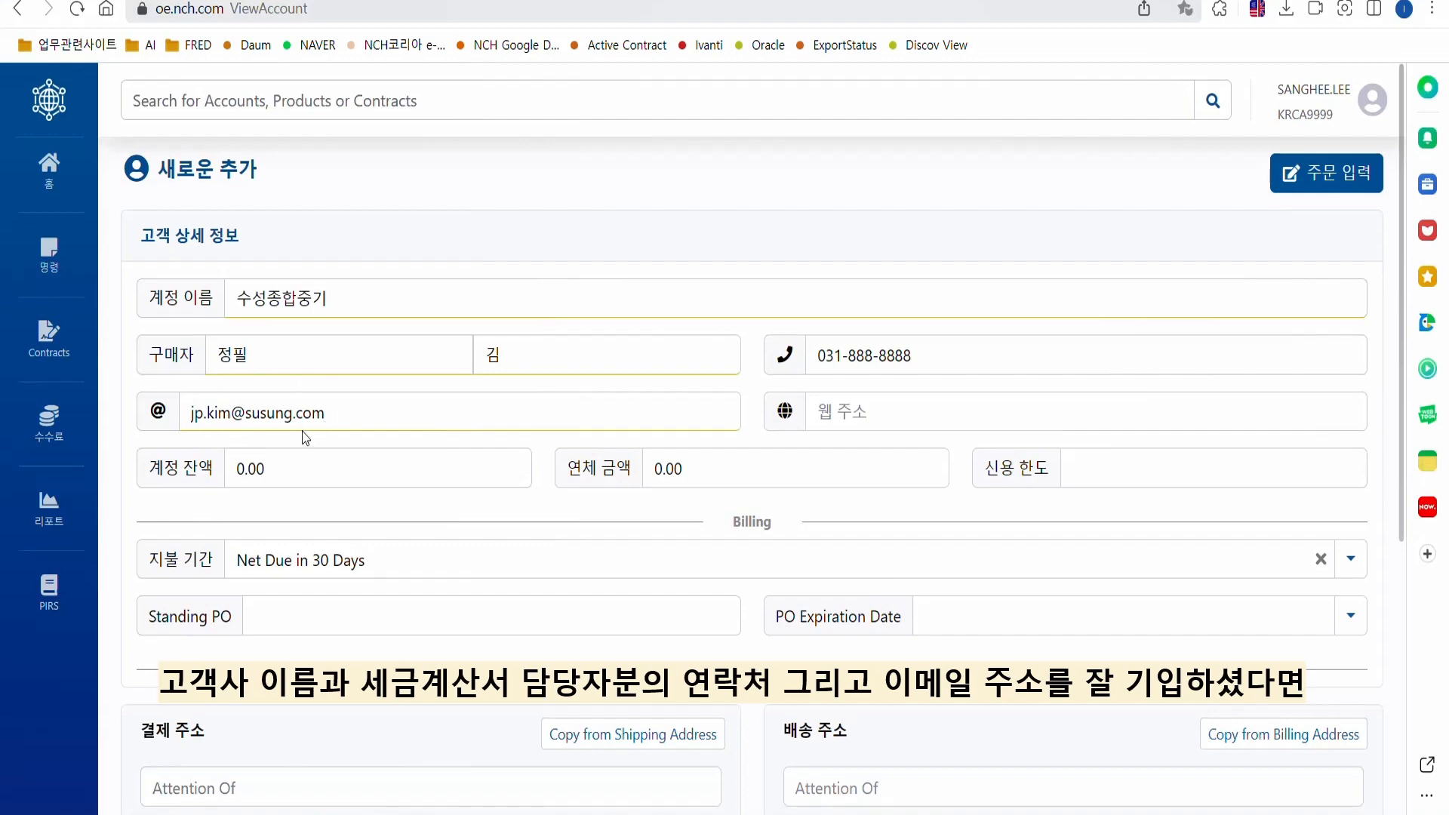
Put one contact's name and phone in billing Attention Of, another contact's in shipping.
{"action": "scroll", "coordinate": [403, 385], "scroll_direction": "down", "scroll_amount": 5}
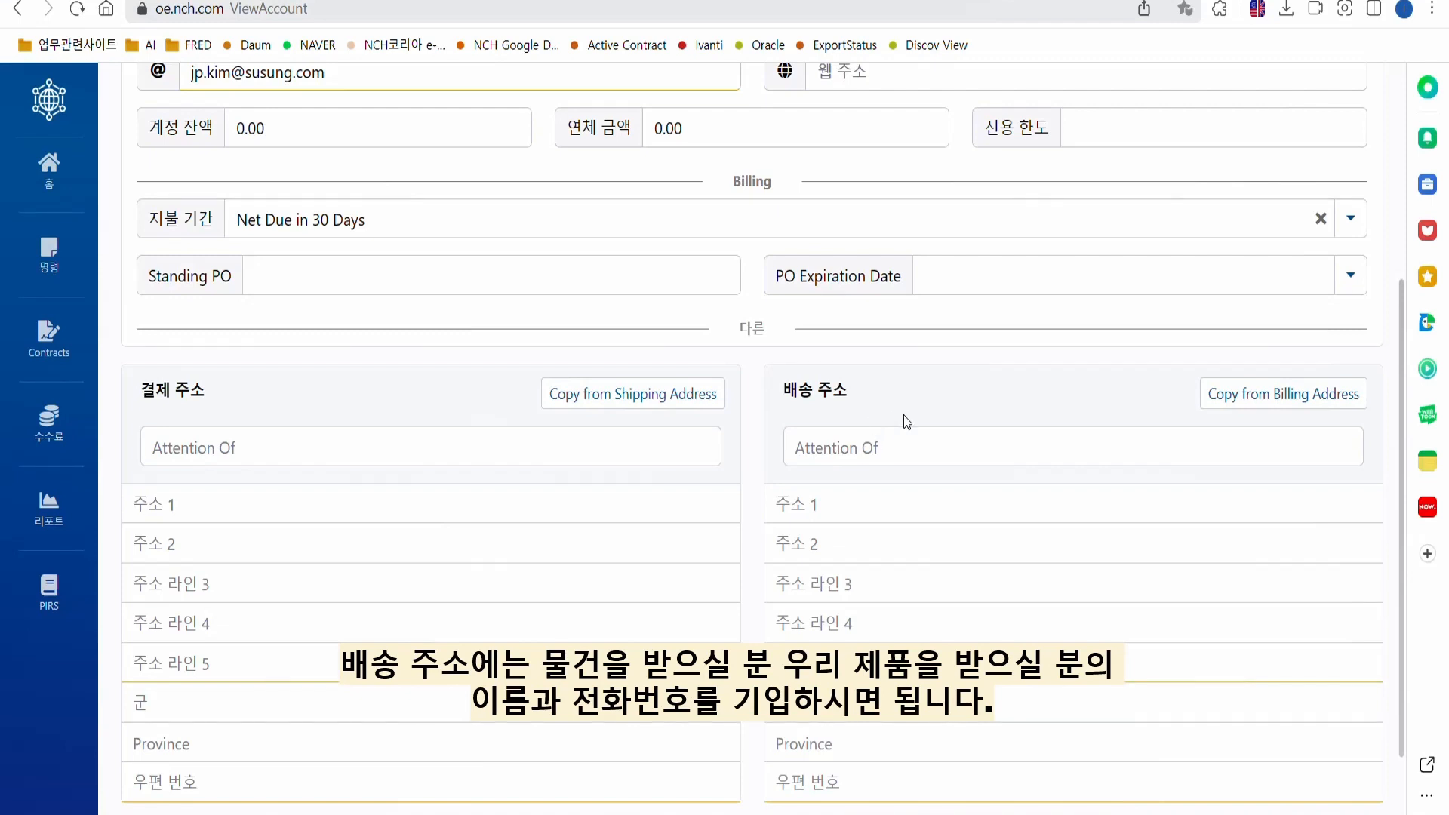
{"action": "left_click", "coordinate": [284, 444]}
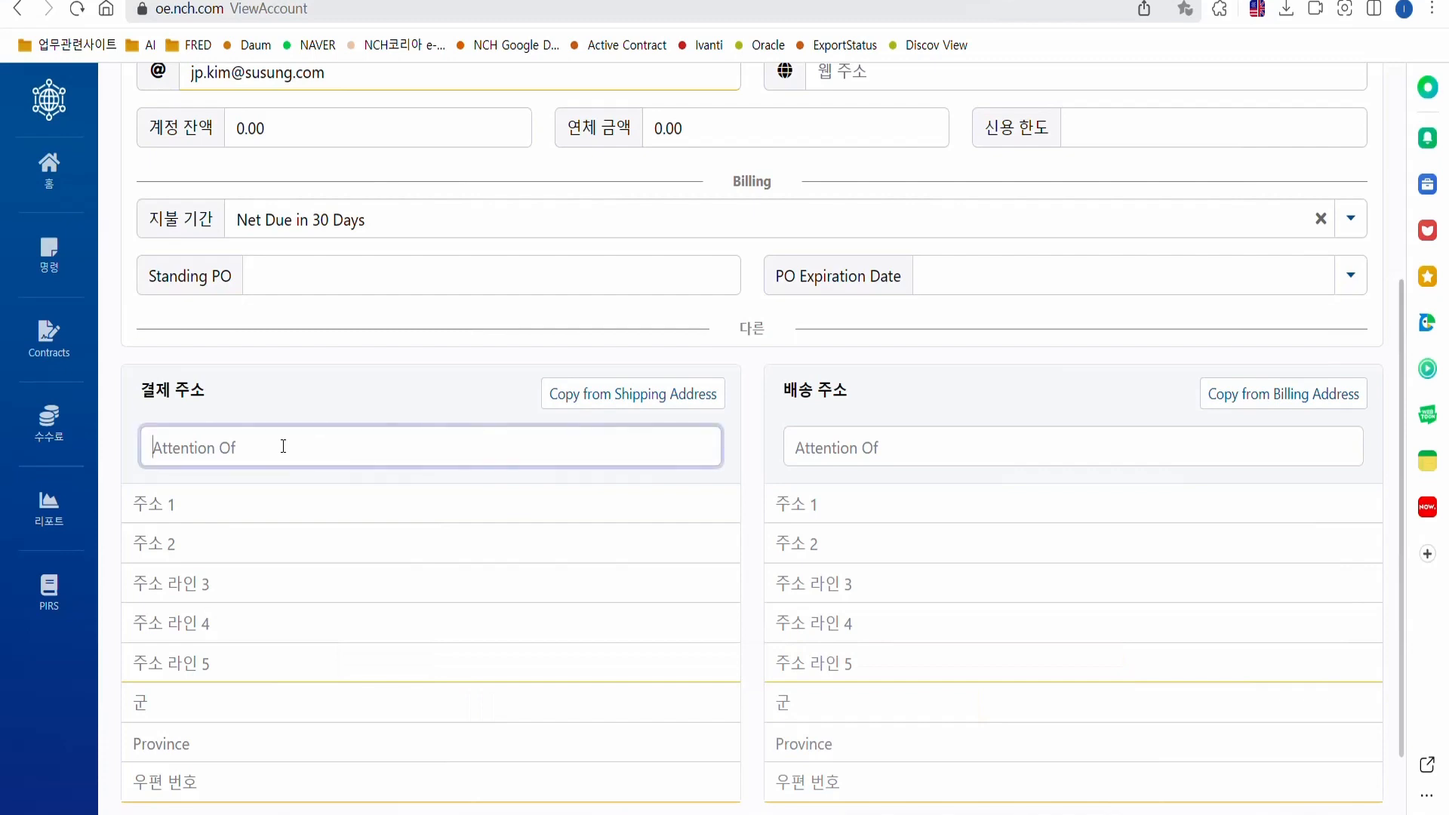
{"action": "type", "text": "r"}
{"action": "key", "text": "BackSpace"}
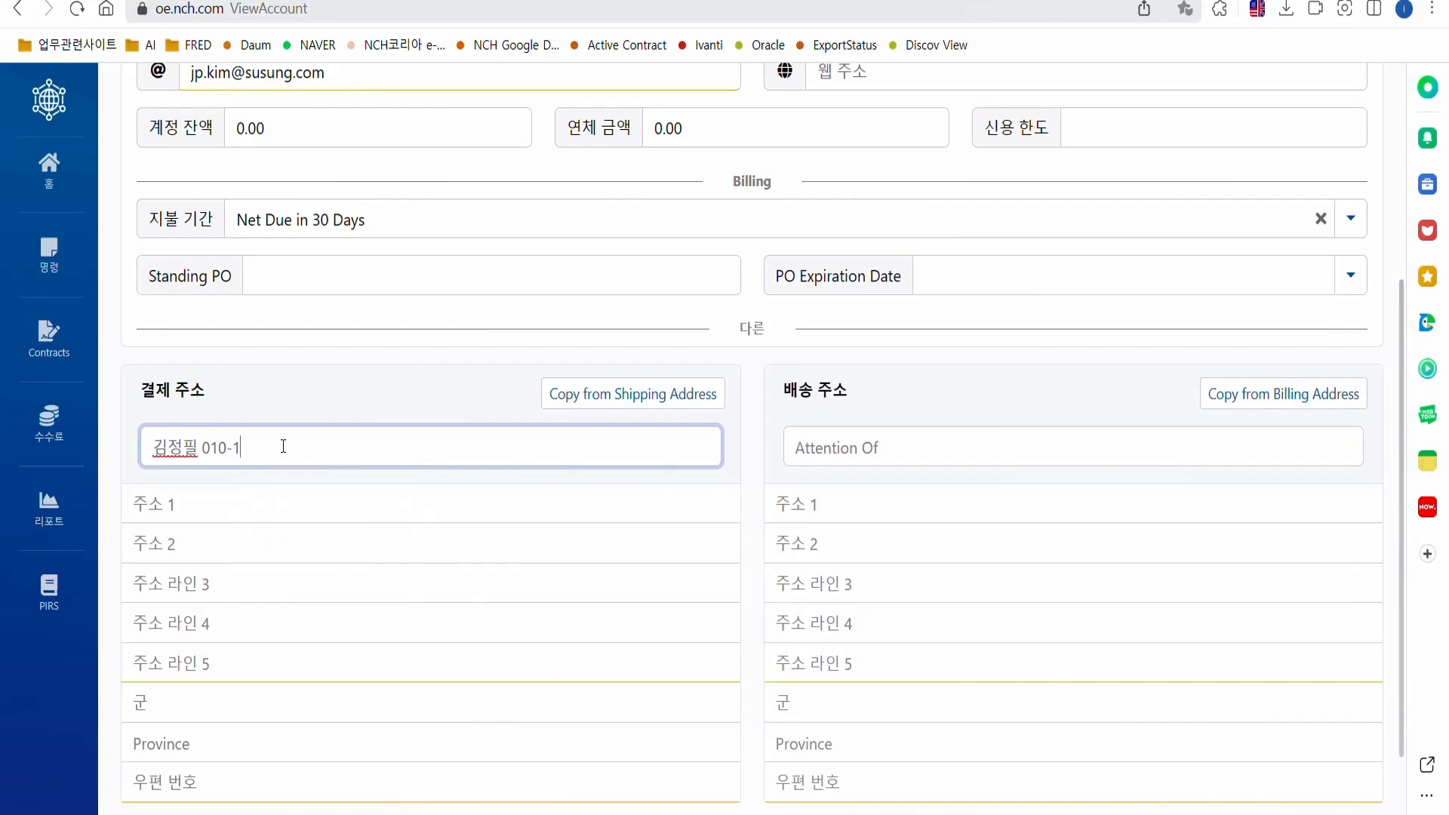
{"action": "type", "text": "234-5678"}
{"action": "left_click", "coordinate": [822, 451]}
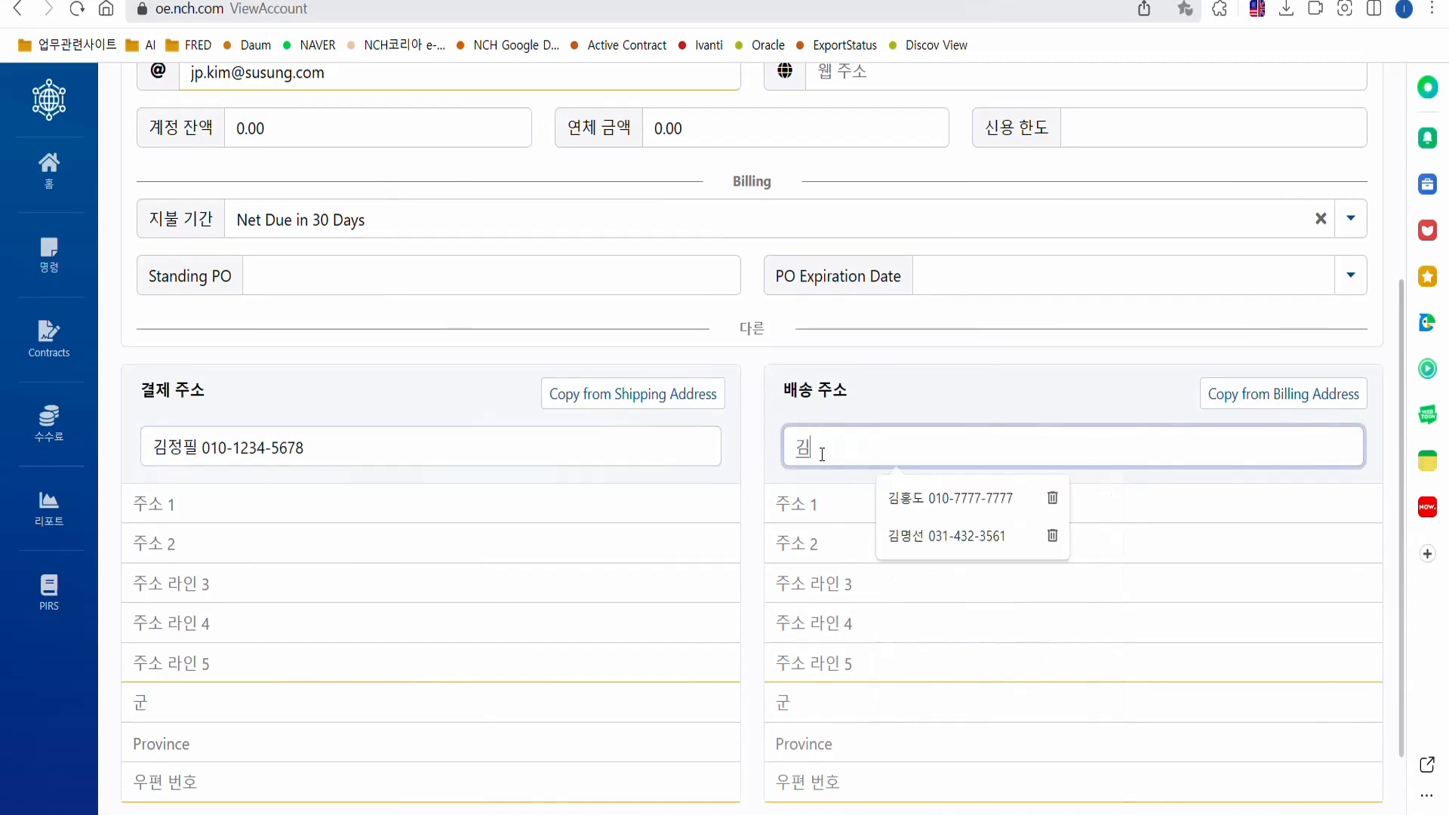
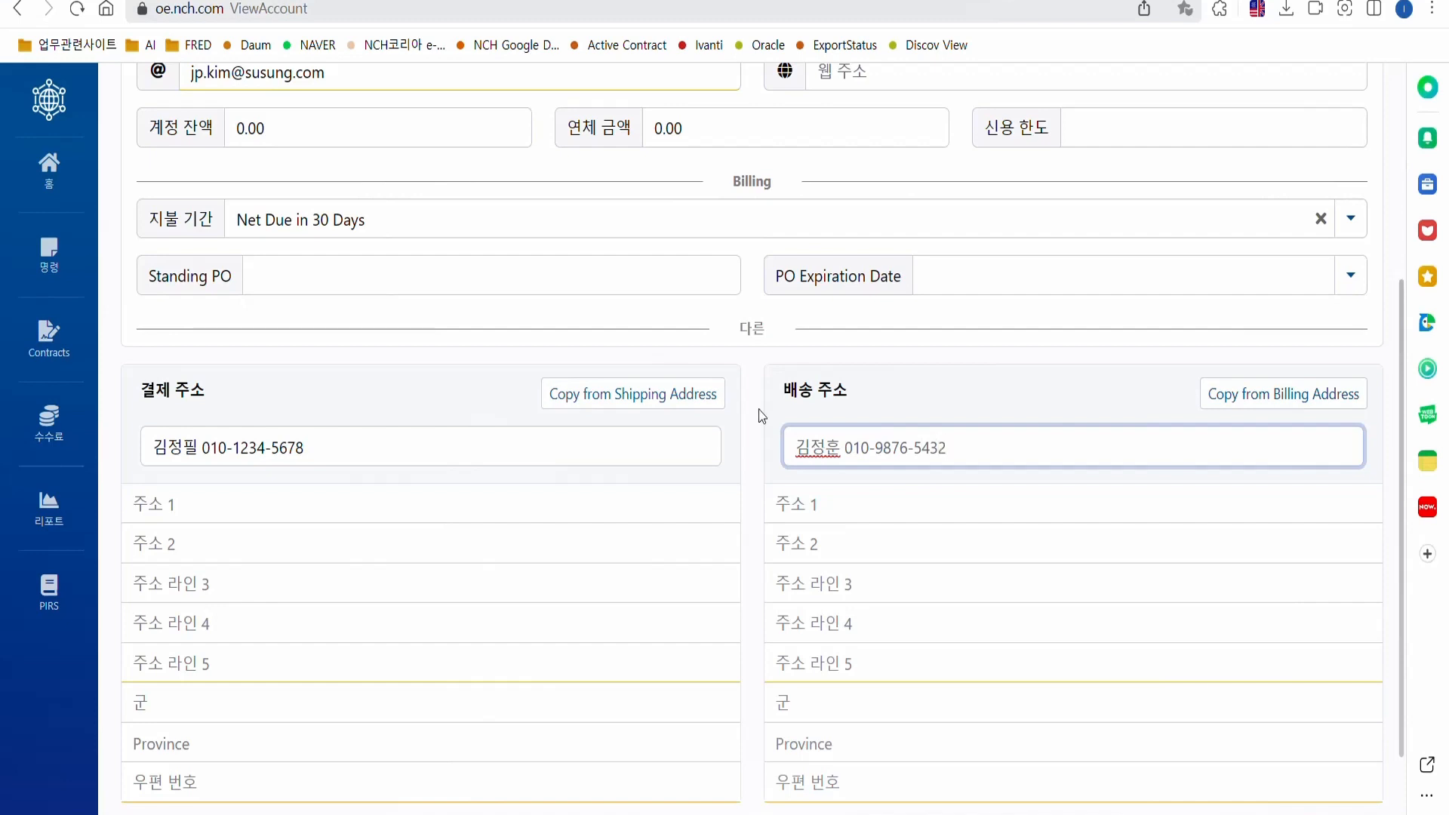
{"action": "left_click", "coordinate": [460, 410]}
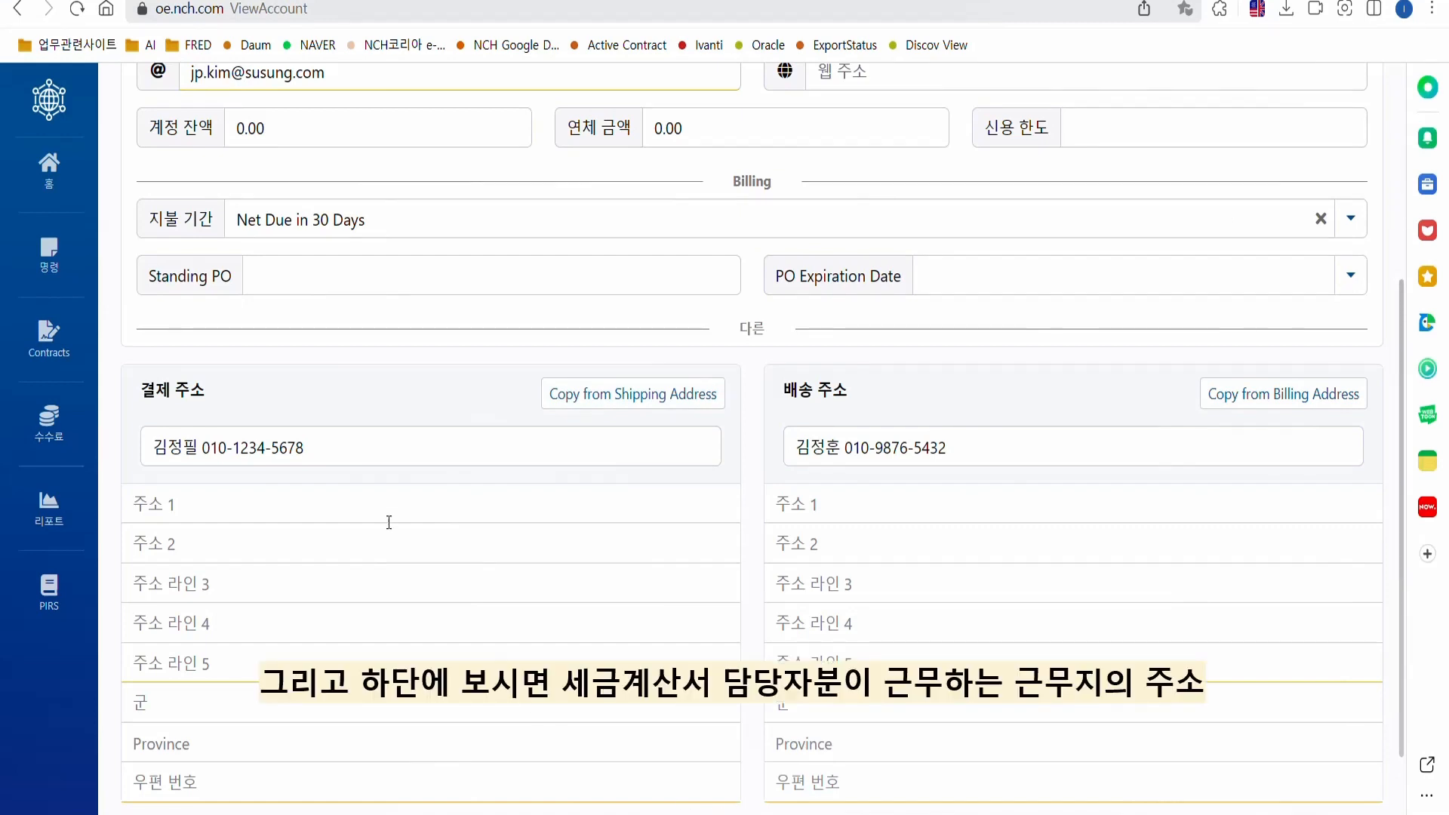
{"action": "scroll", "coordinate": [388, 521], "scroll_direction": "down", "scroll_amount": 2}
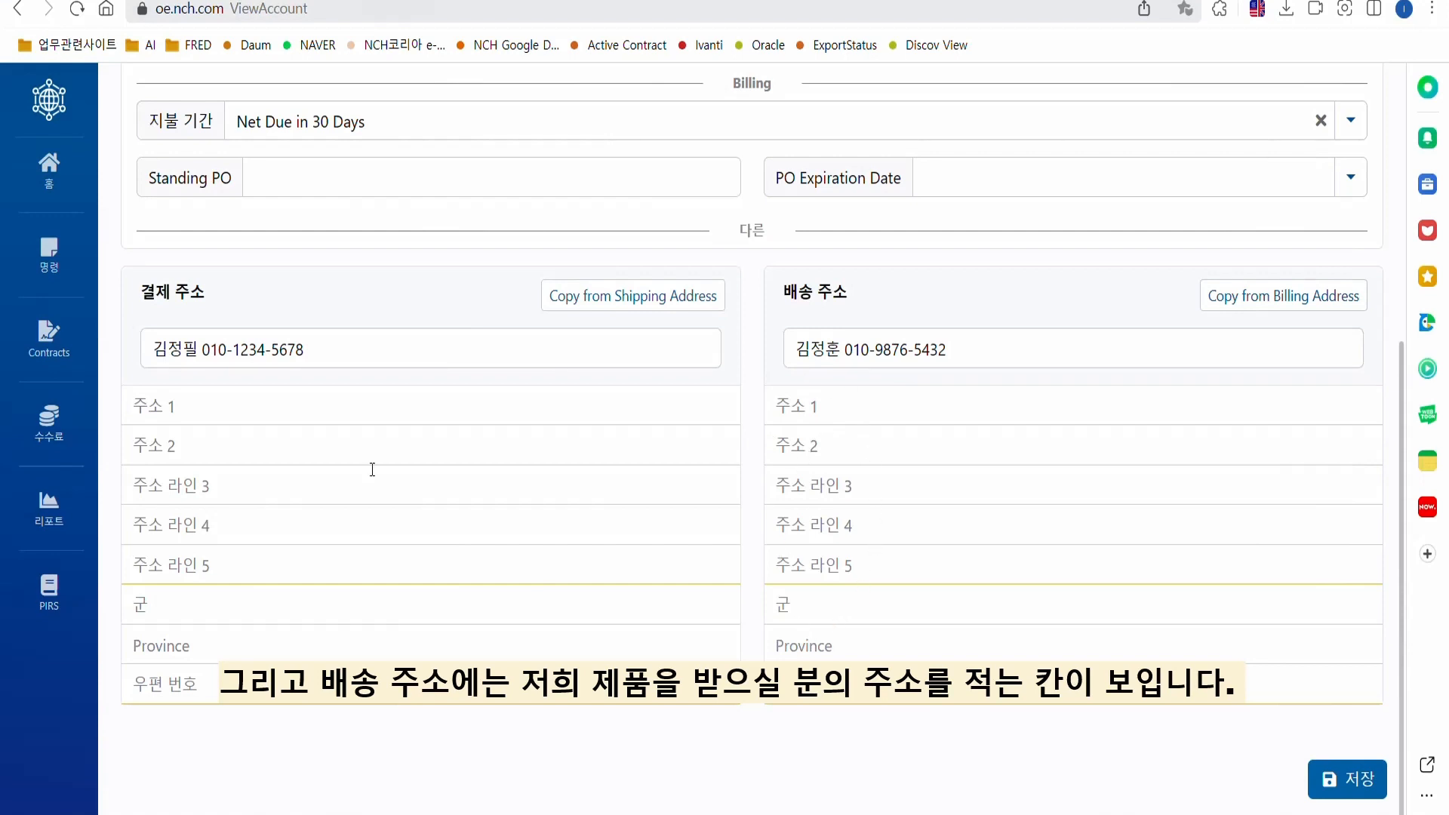
Enter the billing street address and the building-and-floor line.
{"action": "left_click", "coordinate": [207, 405]}
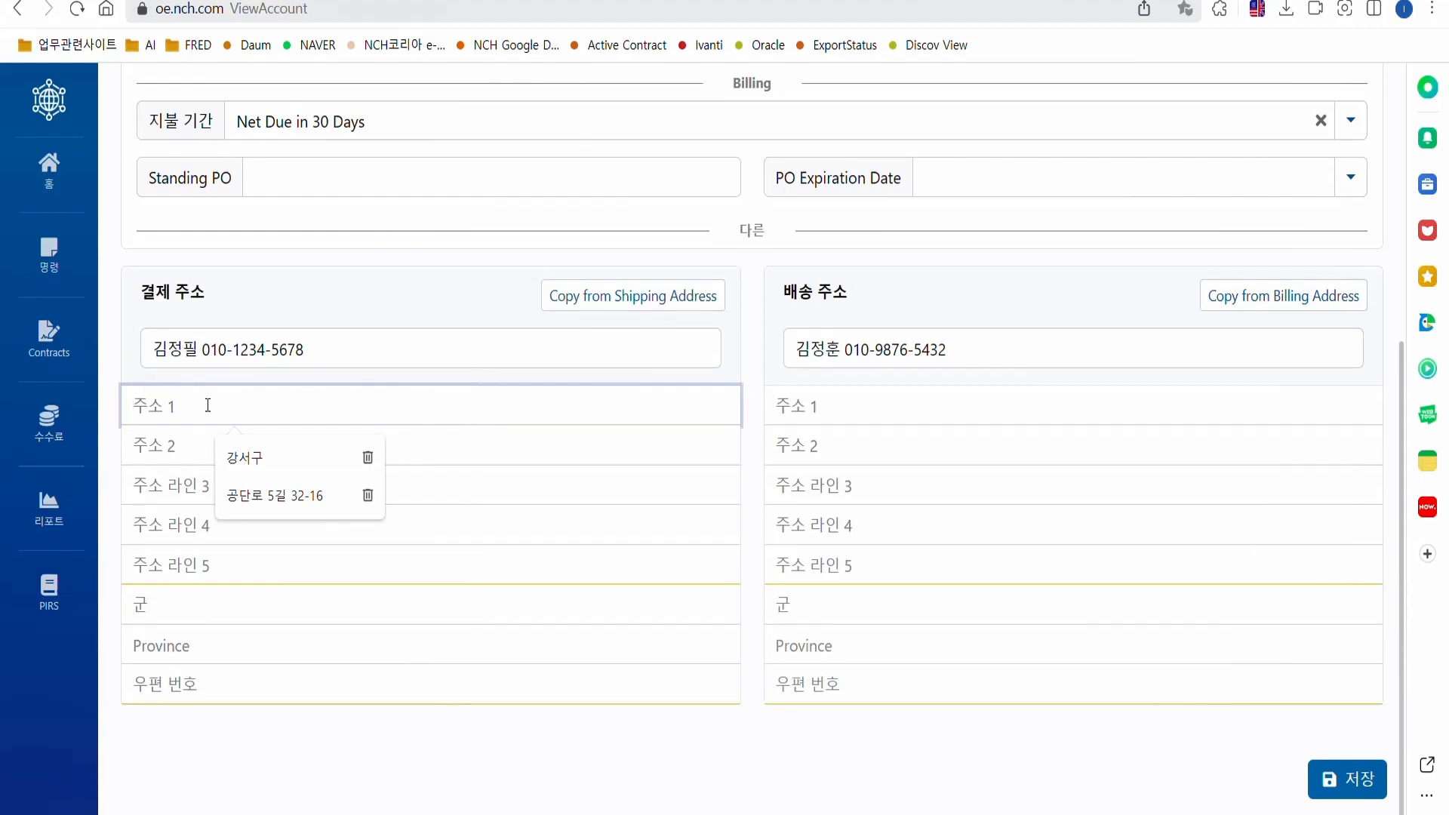
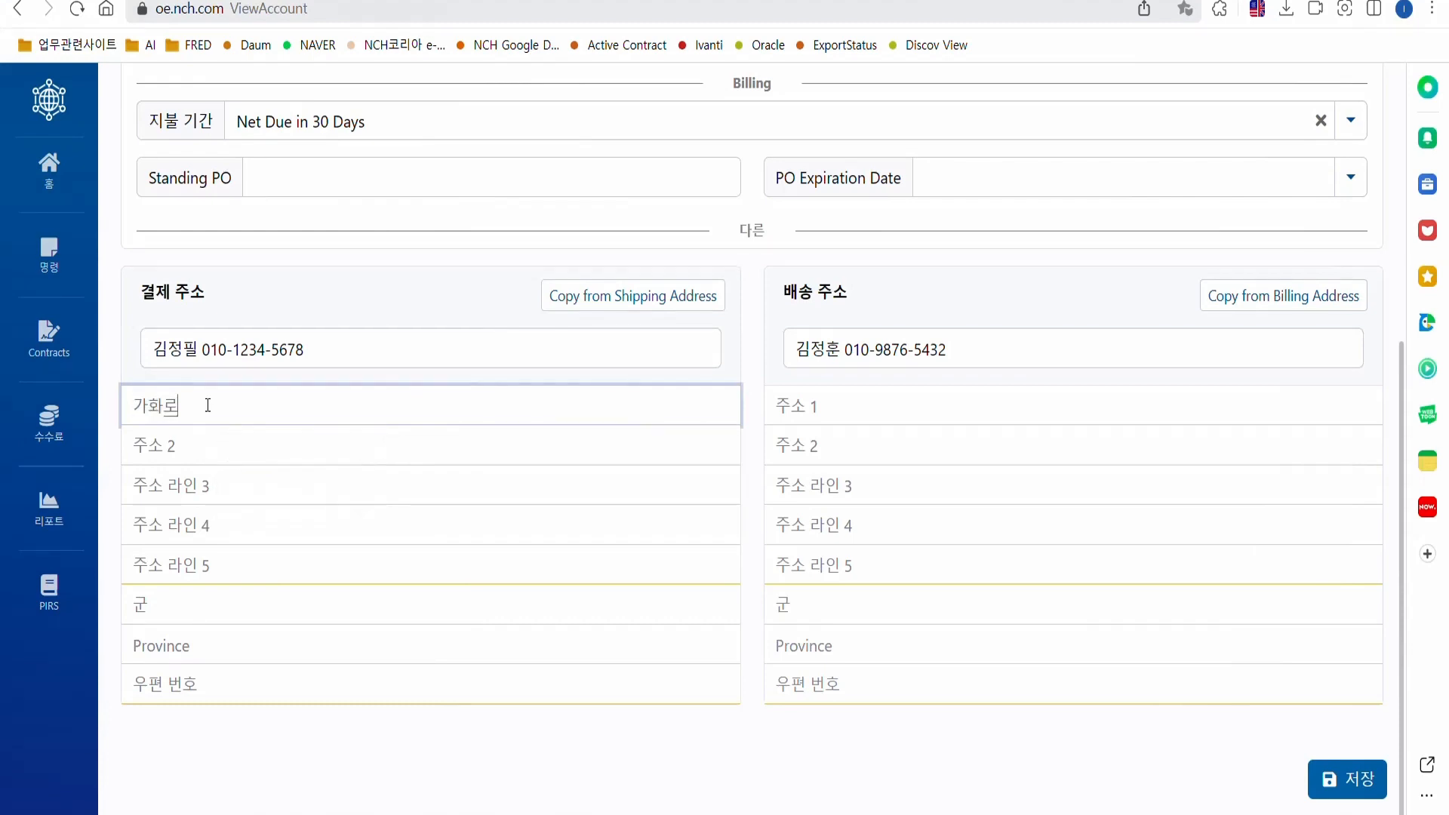
{"action": "left_click", "coordinate": [230, 451]}
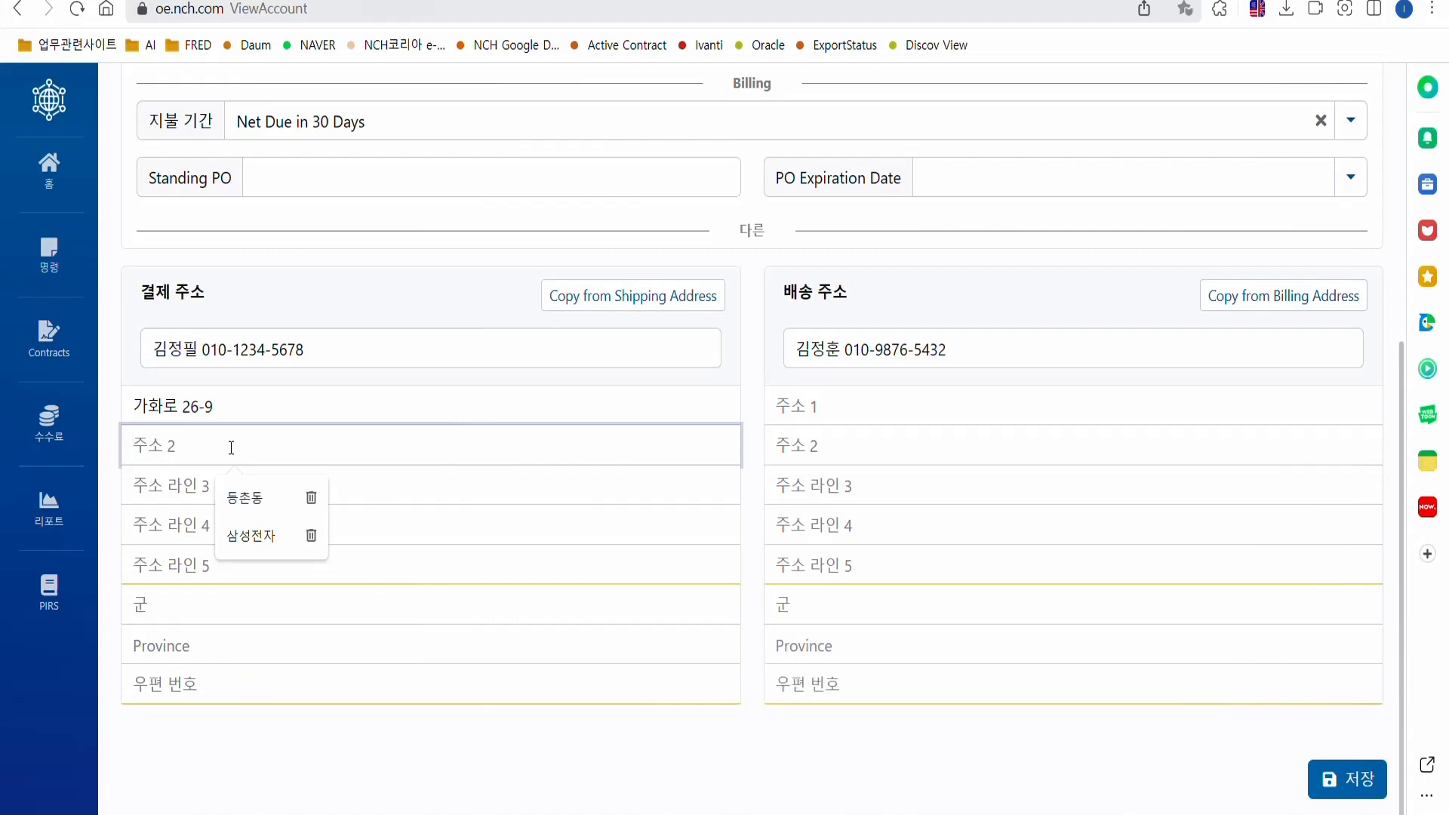
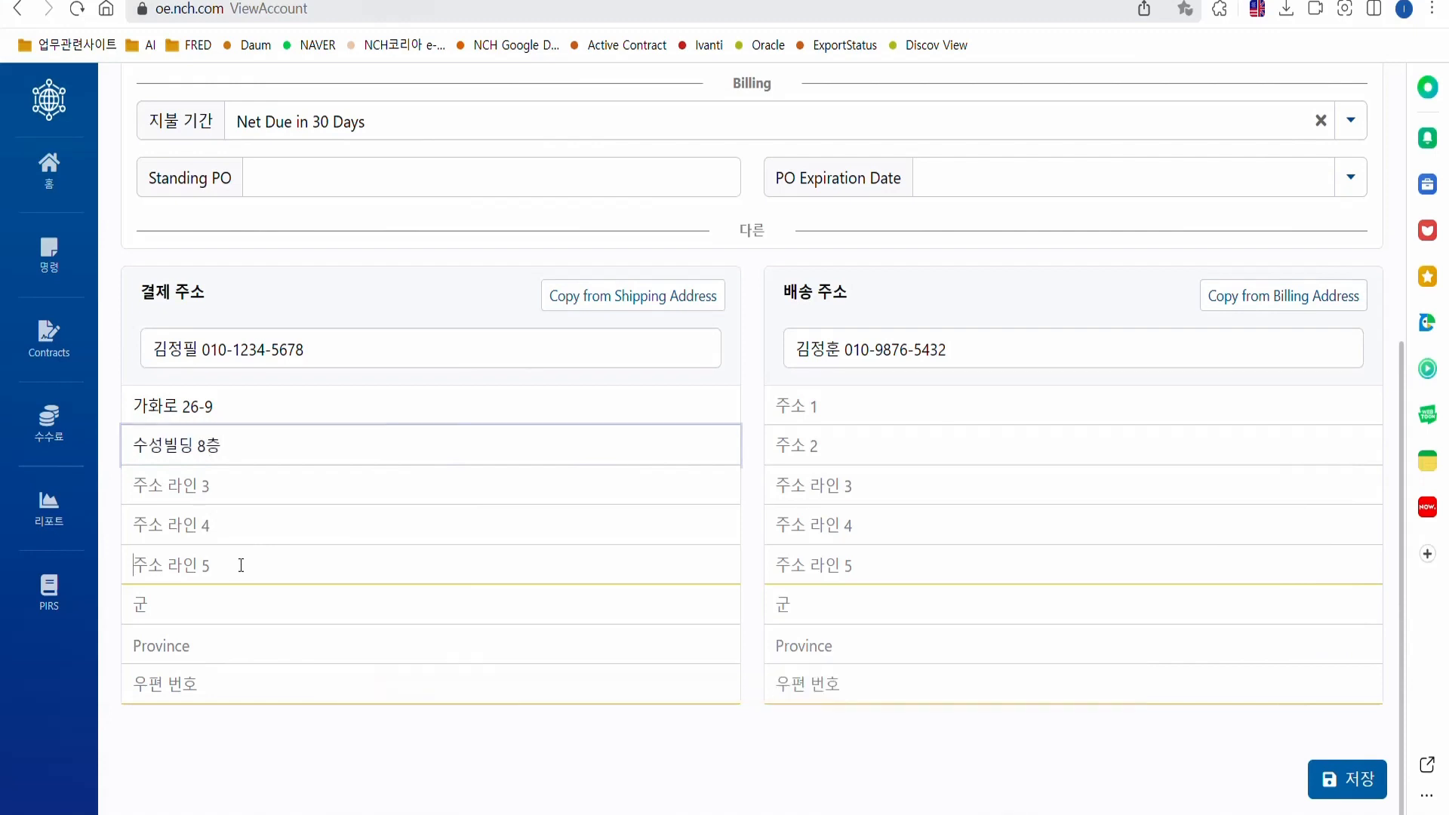
Add the billing address's district, neighbourhood and province.
{"action": "left_click", "coordinate": [241, 565]}
{"action": "type", "text": "중구"}
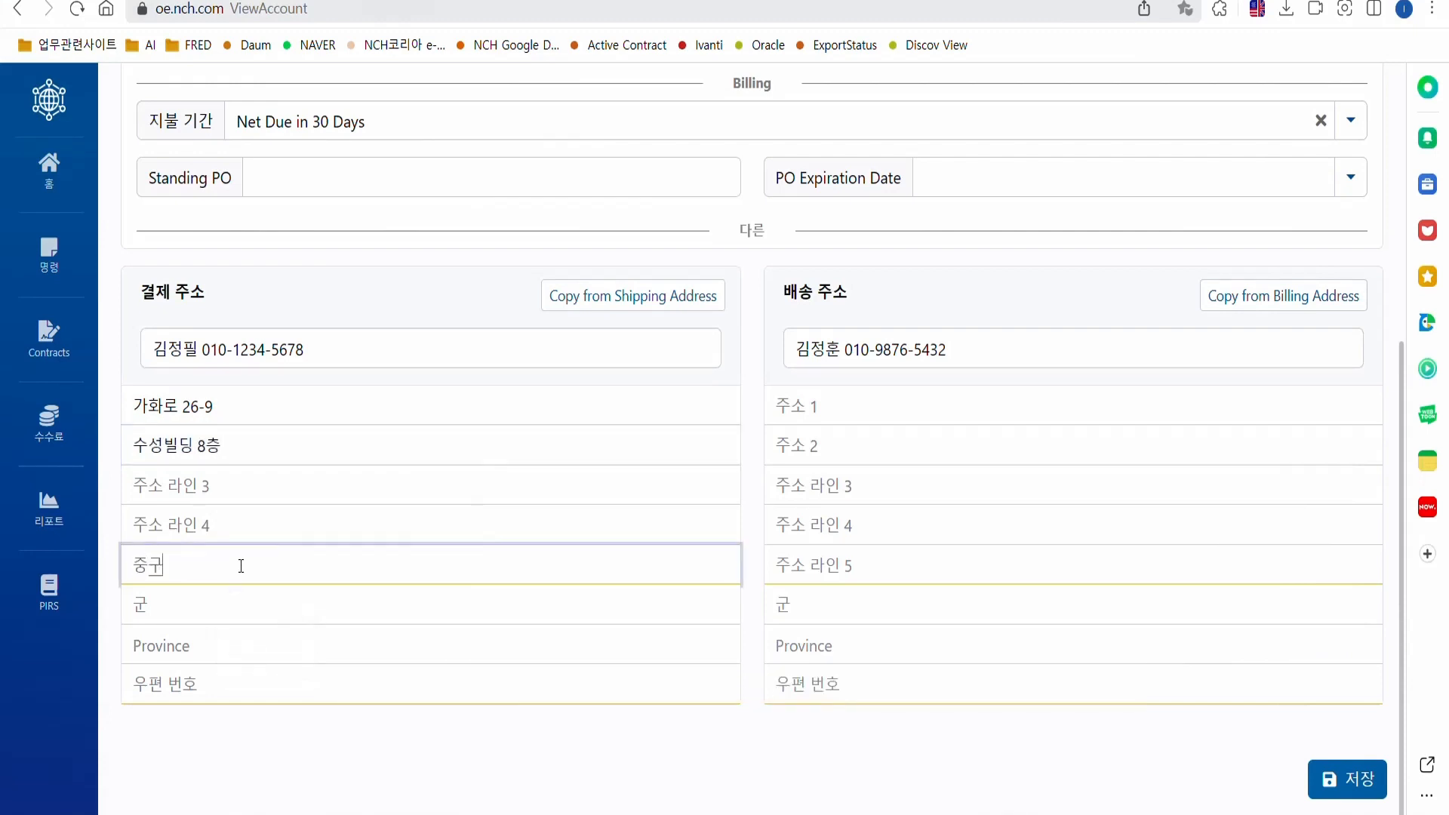
{"action": "left_click", "coordinate": [167, 606]}
{"action": "type", "text": "옥교동"}
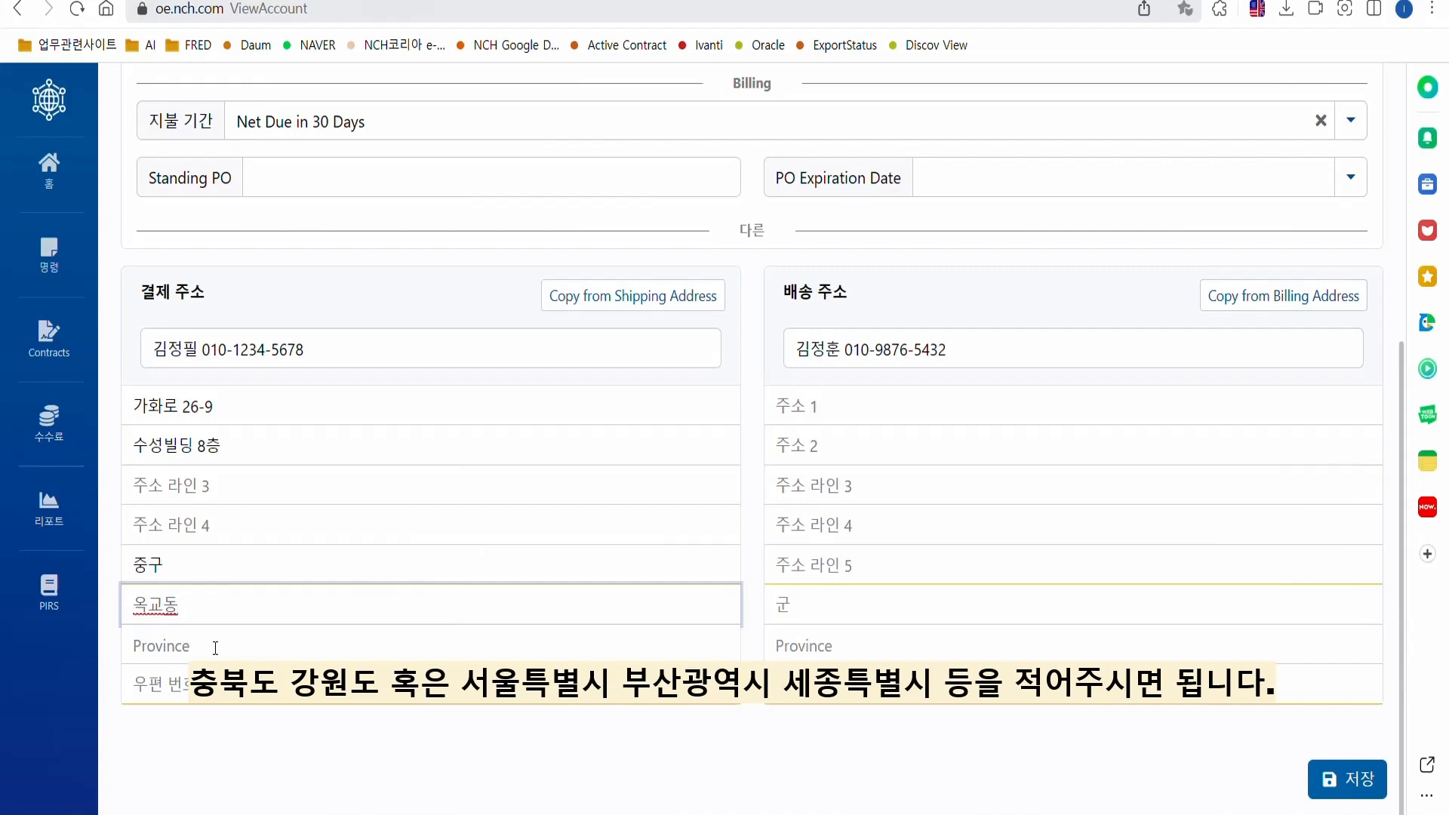
{"action": "left_click", "coordinate": [215, 647]}
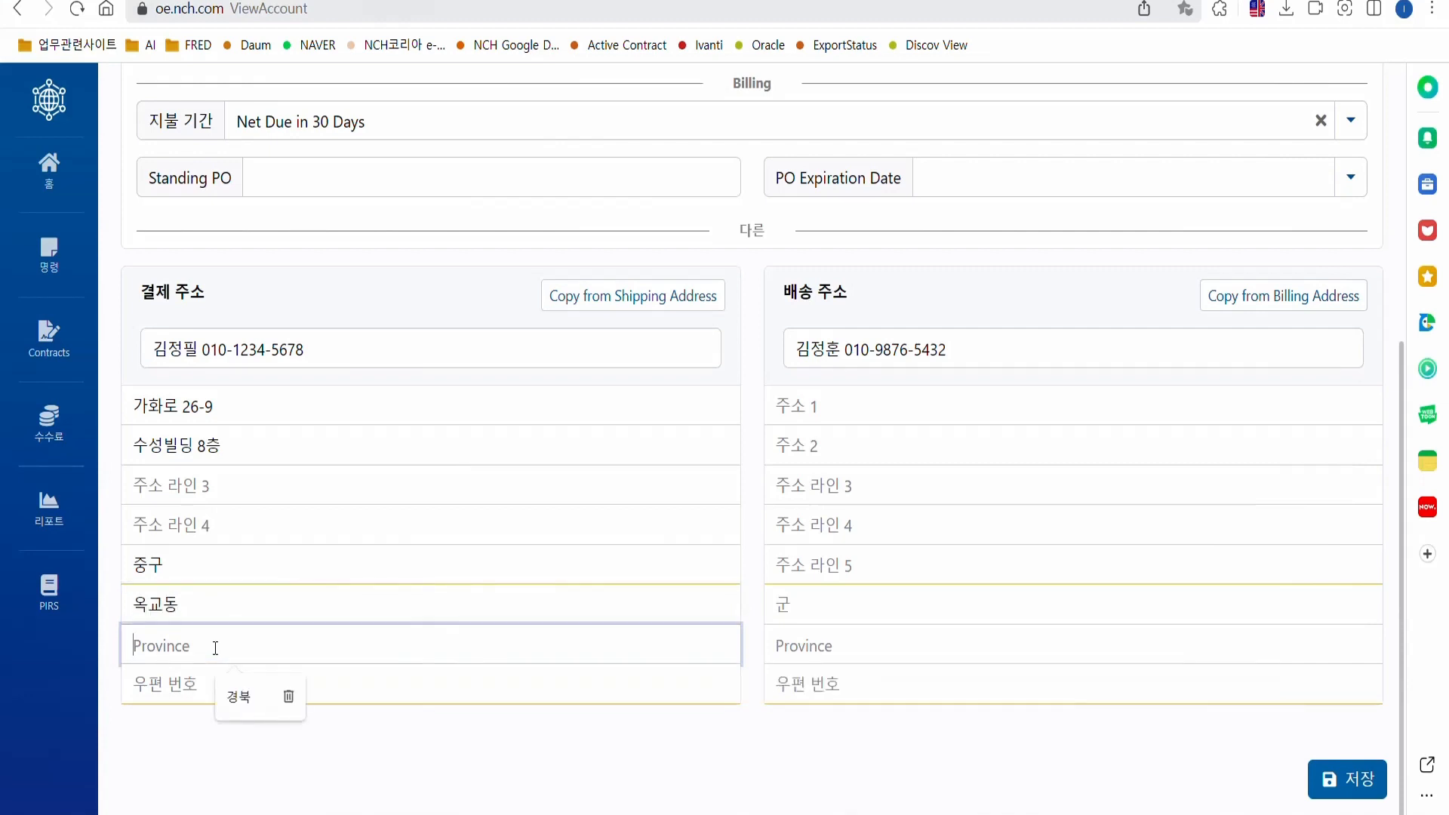
{"action": "type", "text": "울산광여"}
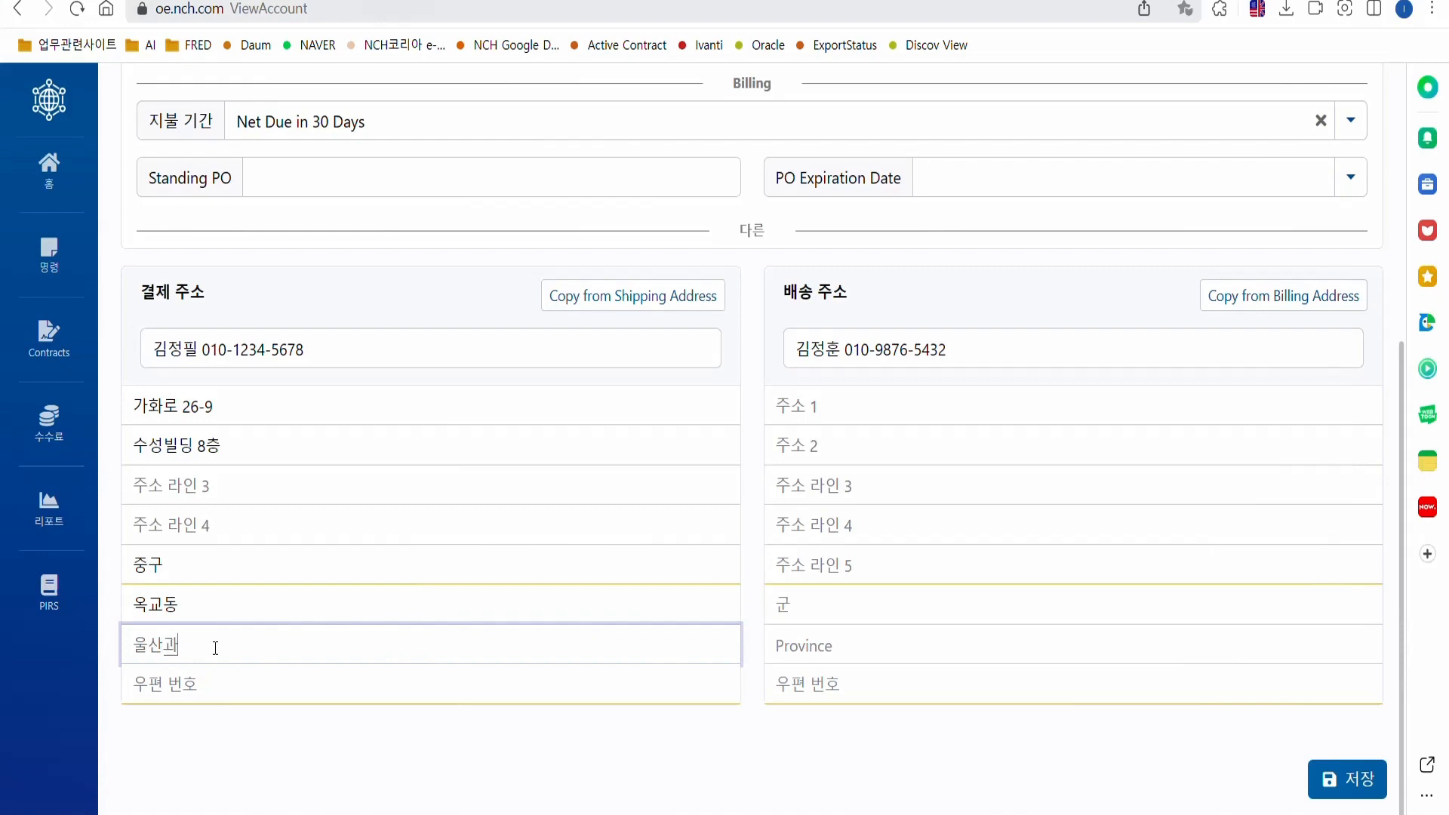
{"action": "type", "text": "ㄱ시"}
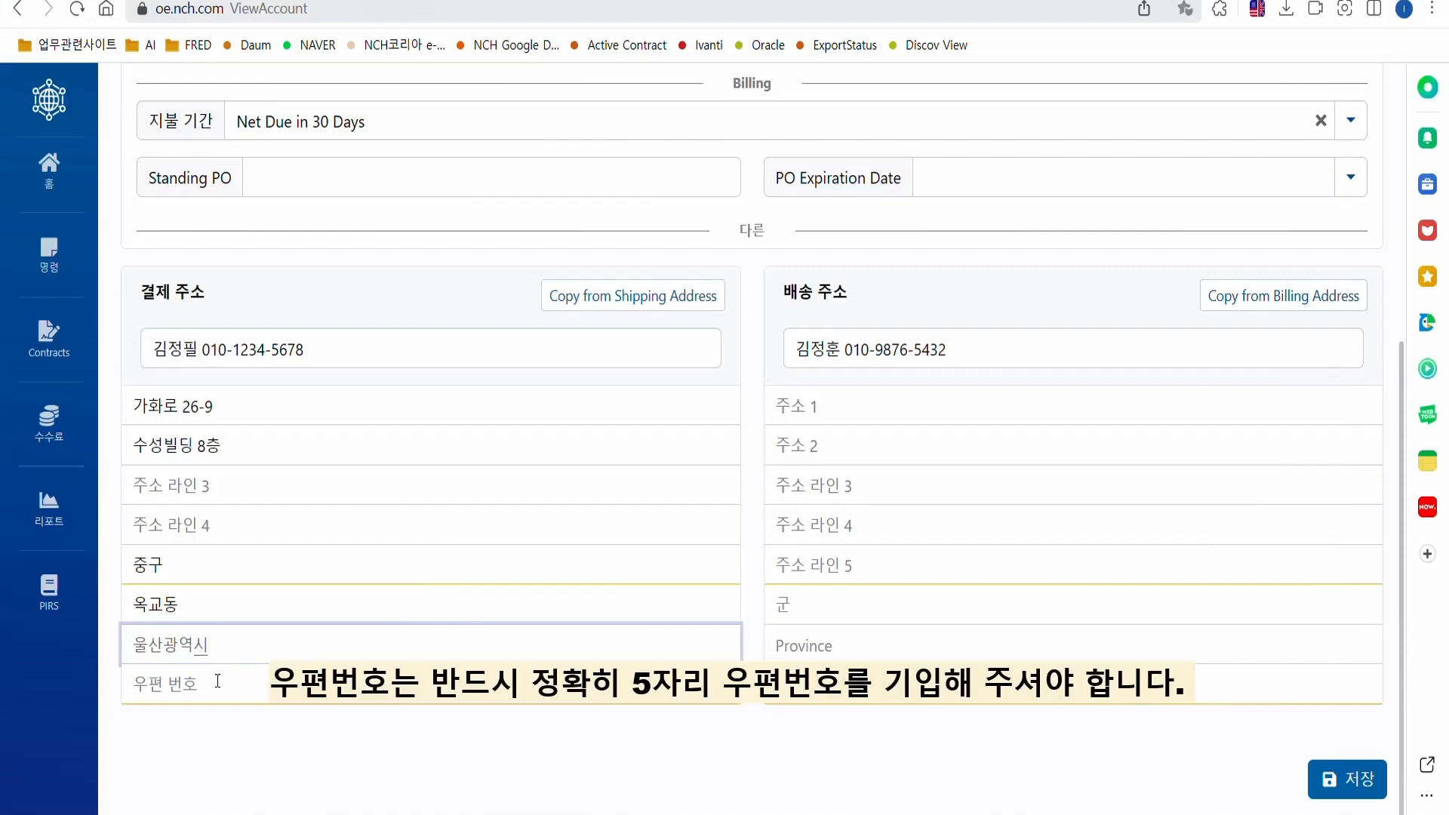
Fill the billing postal code from the saved suggestion list.
{"action": "left_click", "coordinate": [217, 682]}
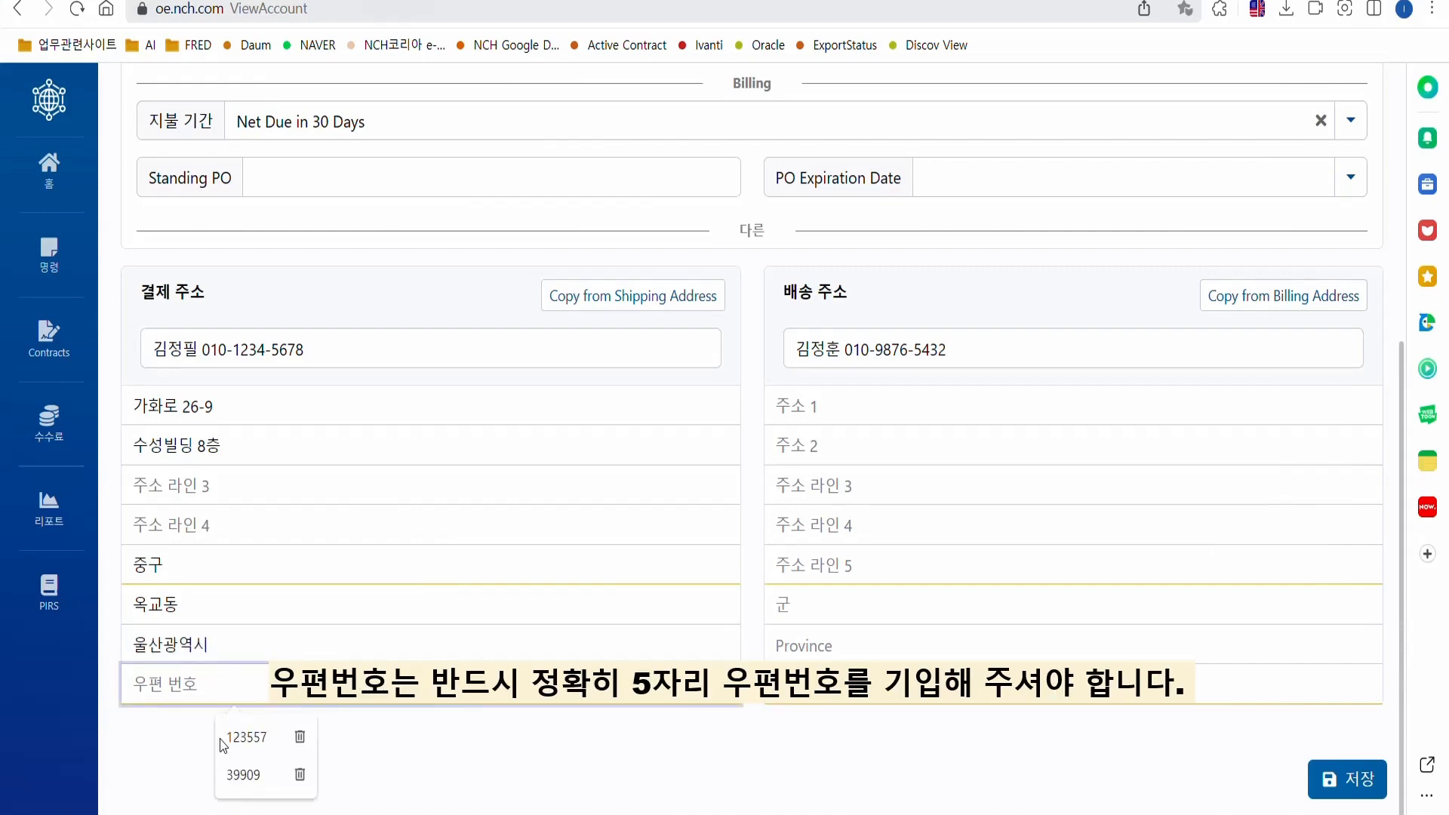
{"action": "left_click", "coordinate": [236, 775]}
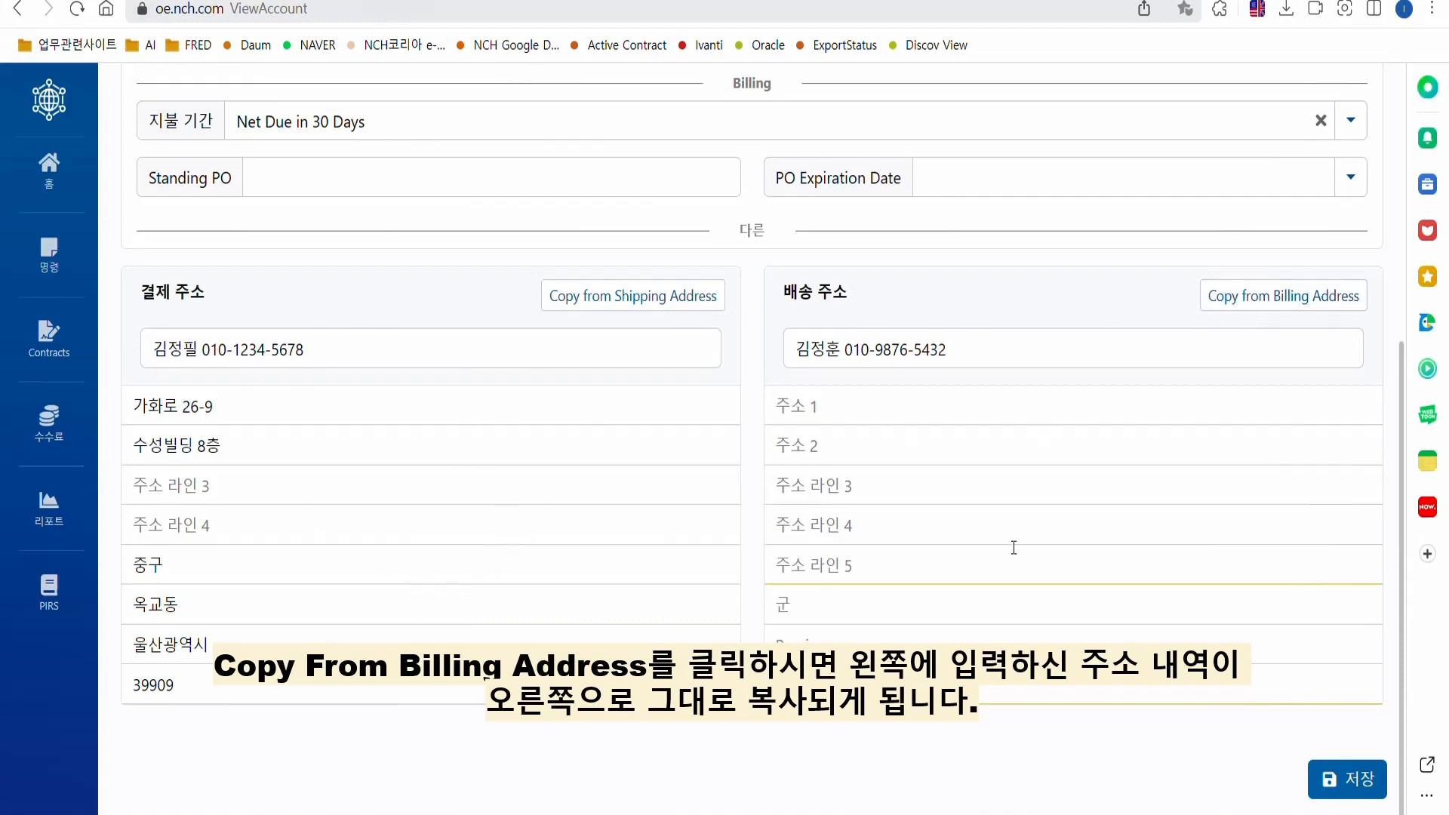
Copy the billing address to shipping, replacing the recipient with another contact's name and phone.
{"action": "left_click", "coordinate": [1254, 308]}
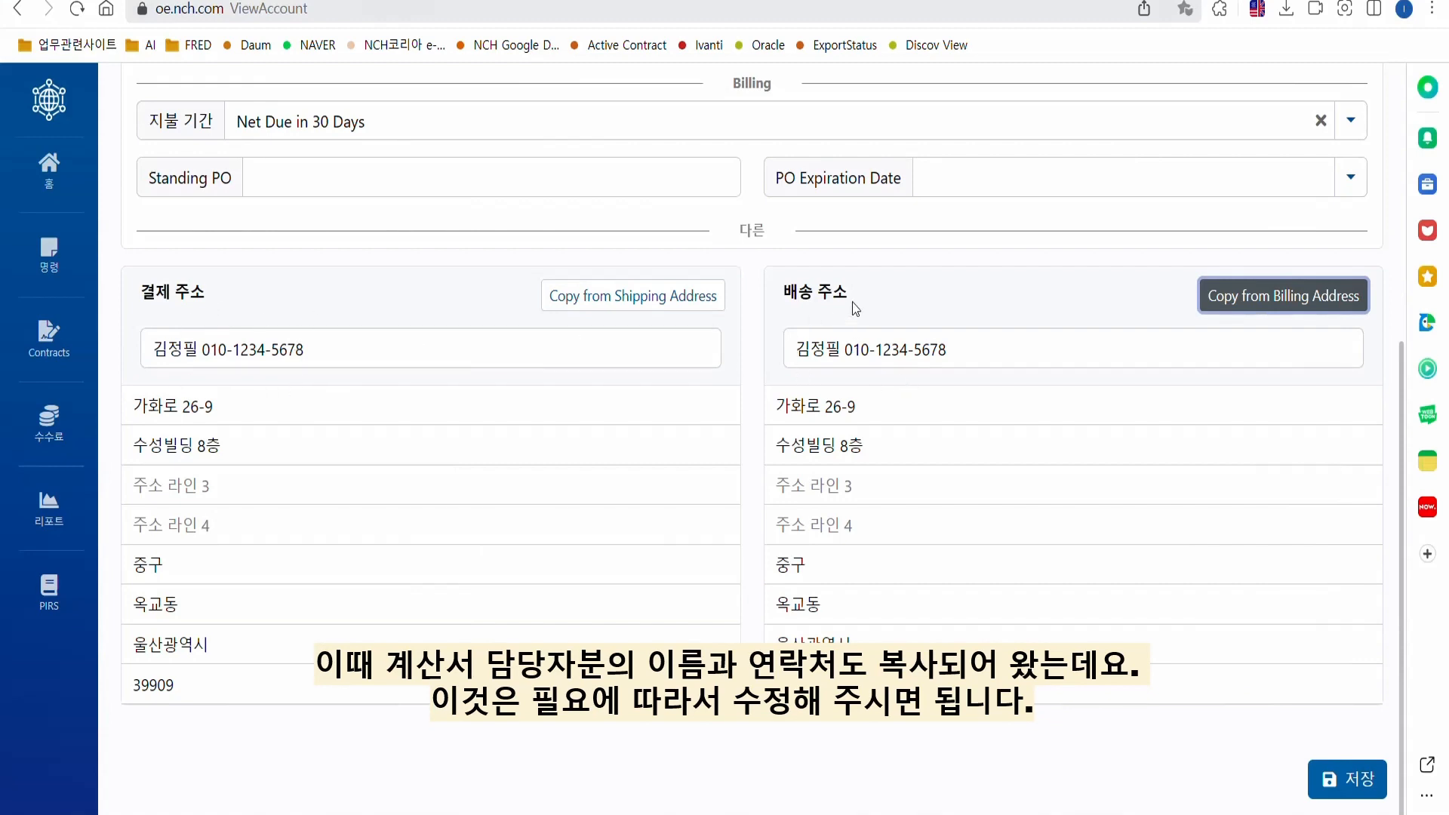
{"action": "left_click_drag", "start_coordinate": [979, 349], "coordinate": [840, 388]}
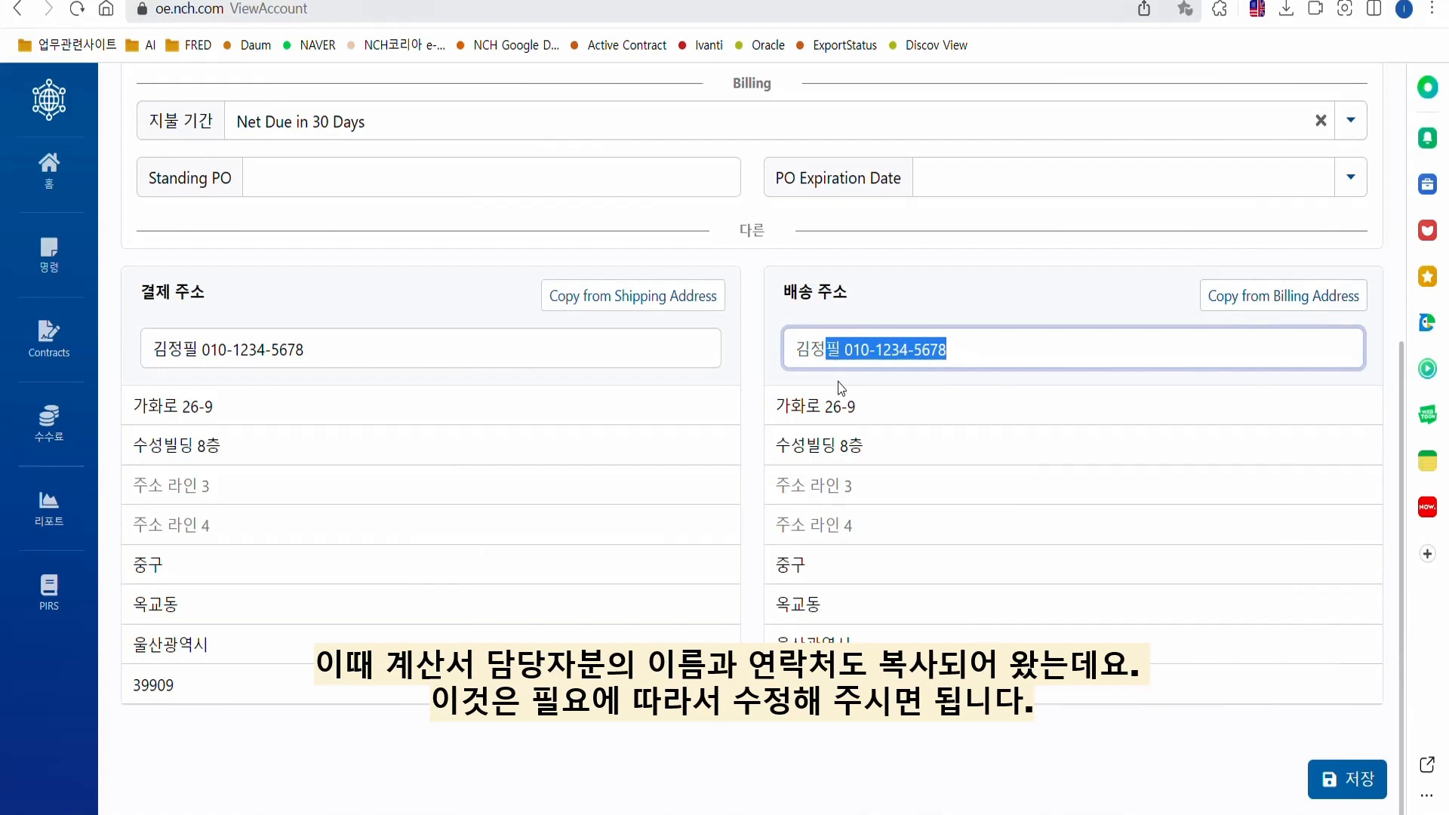
{"action": "type", "text": "훈"}
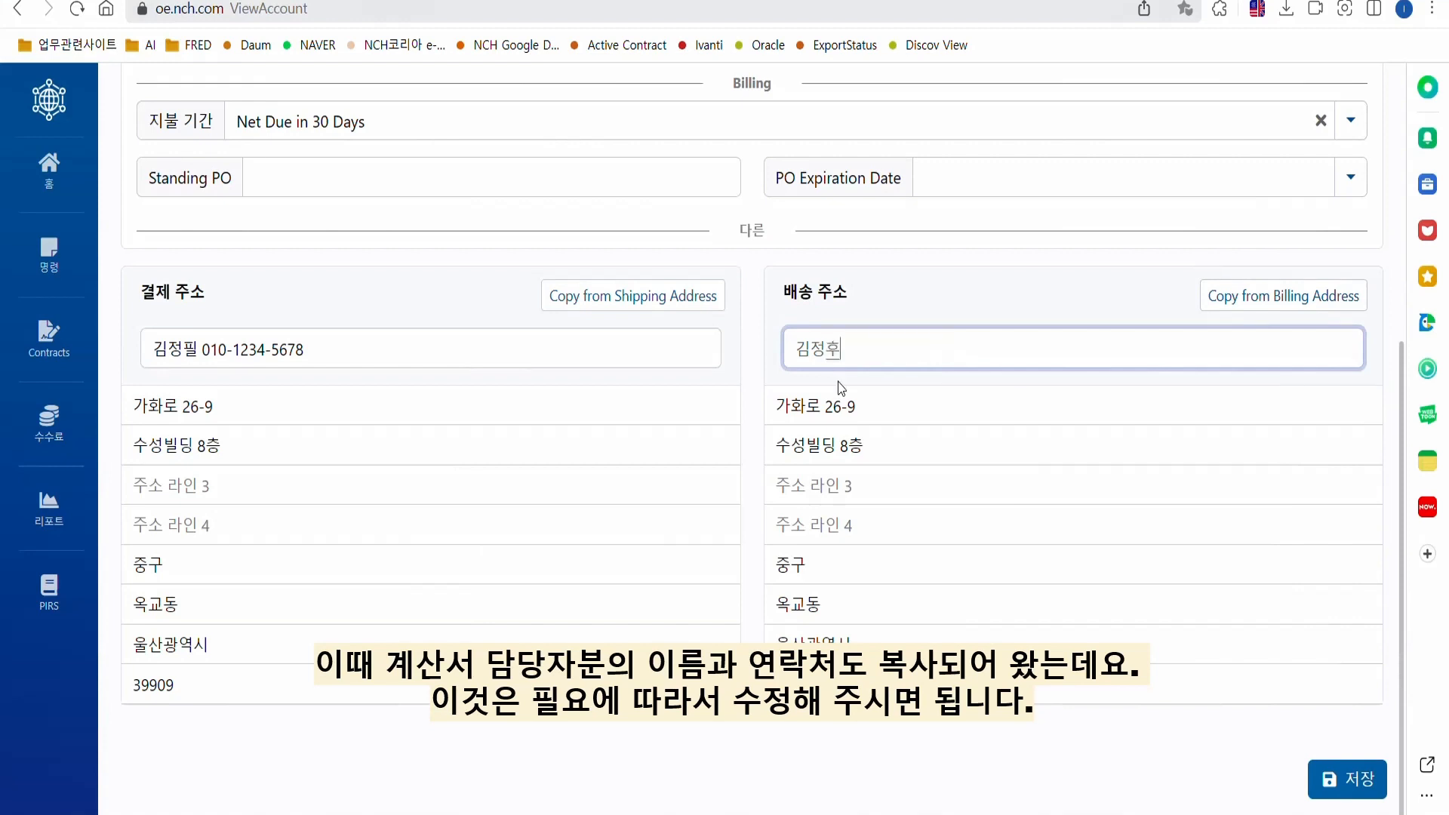
{"action": "type", "text": " 0"}
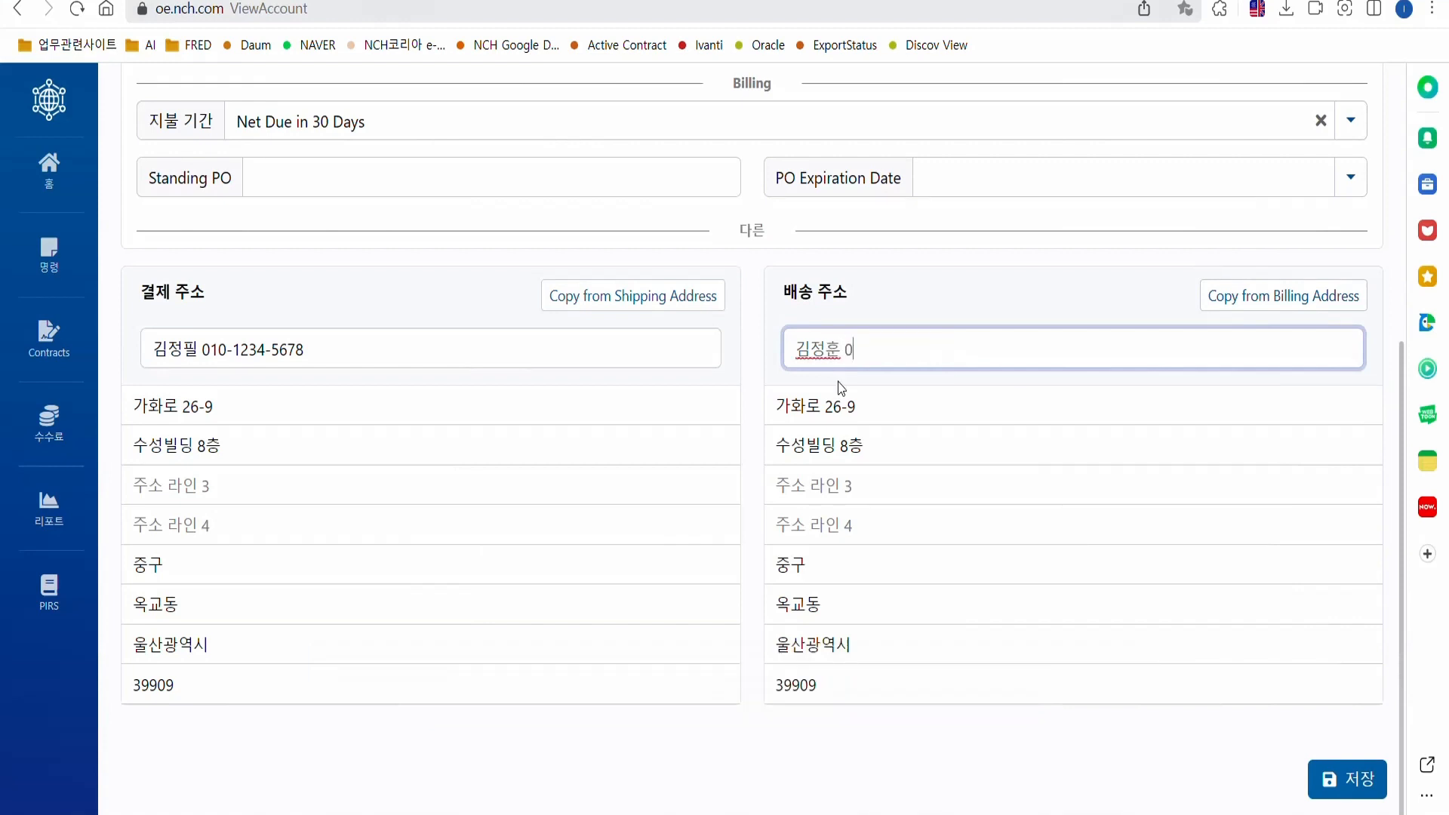
{"action": "type", "text": "10-9876-5432"}
{"action": "left_click", "coordinate": [1043, 299]}
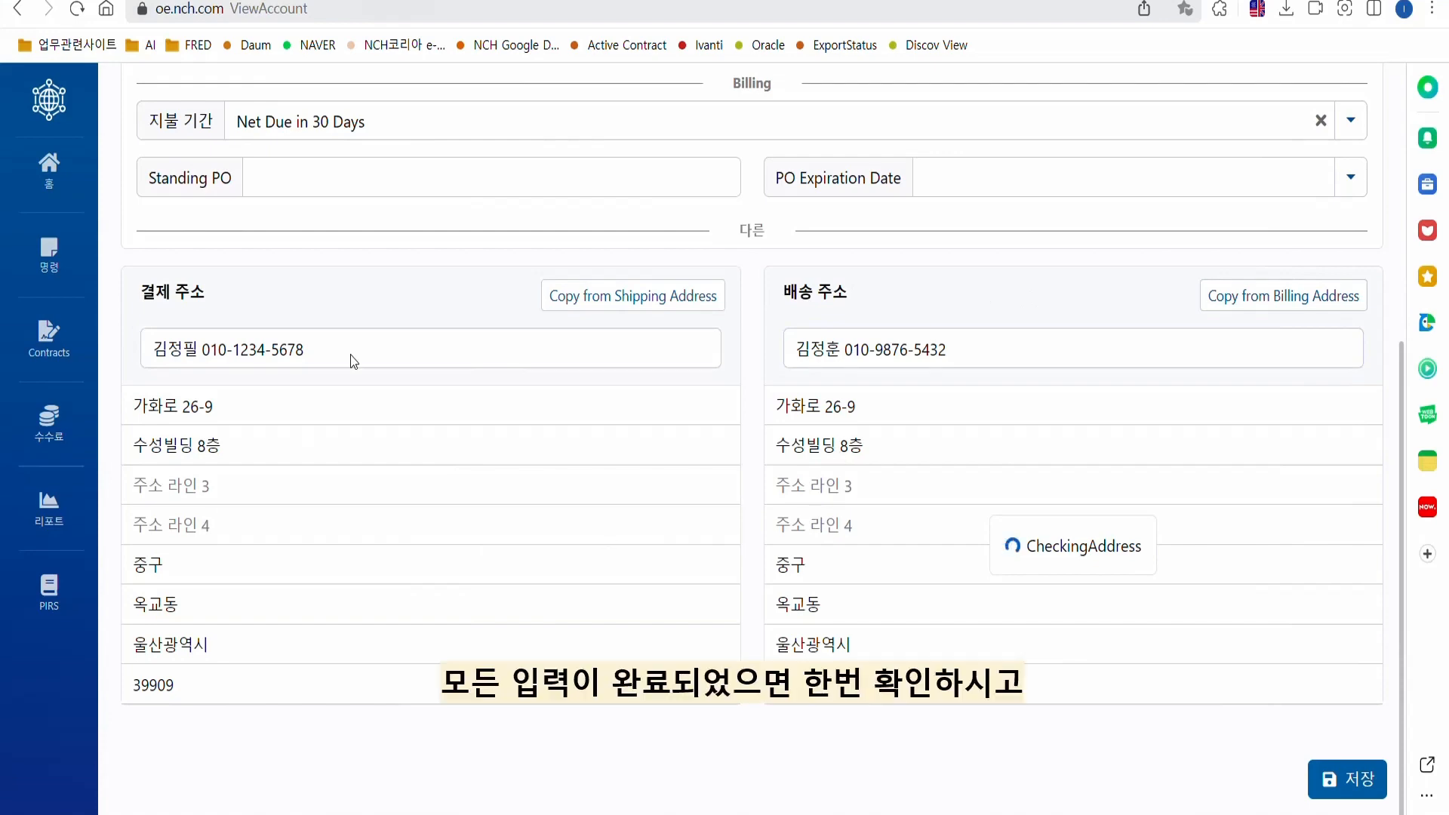
{"action": "scroll", "coordinate": [657, 339], "scroll_direction": "up", "scroll_amount": 6}
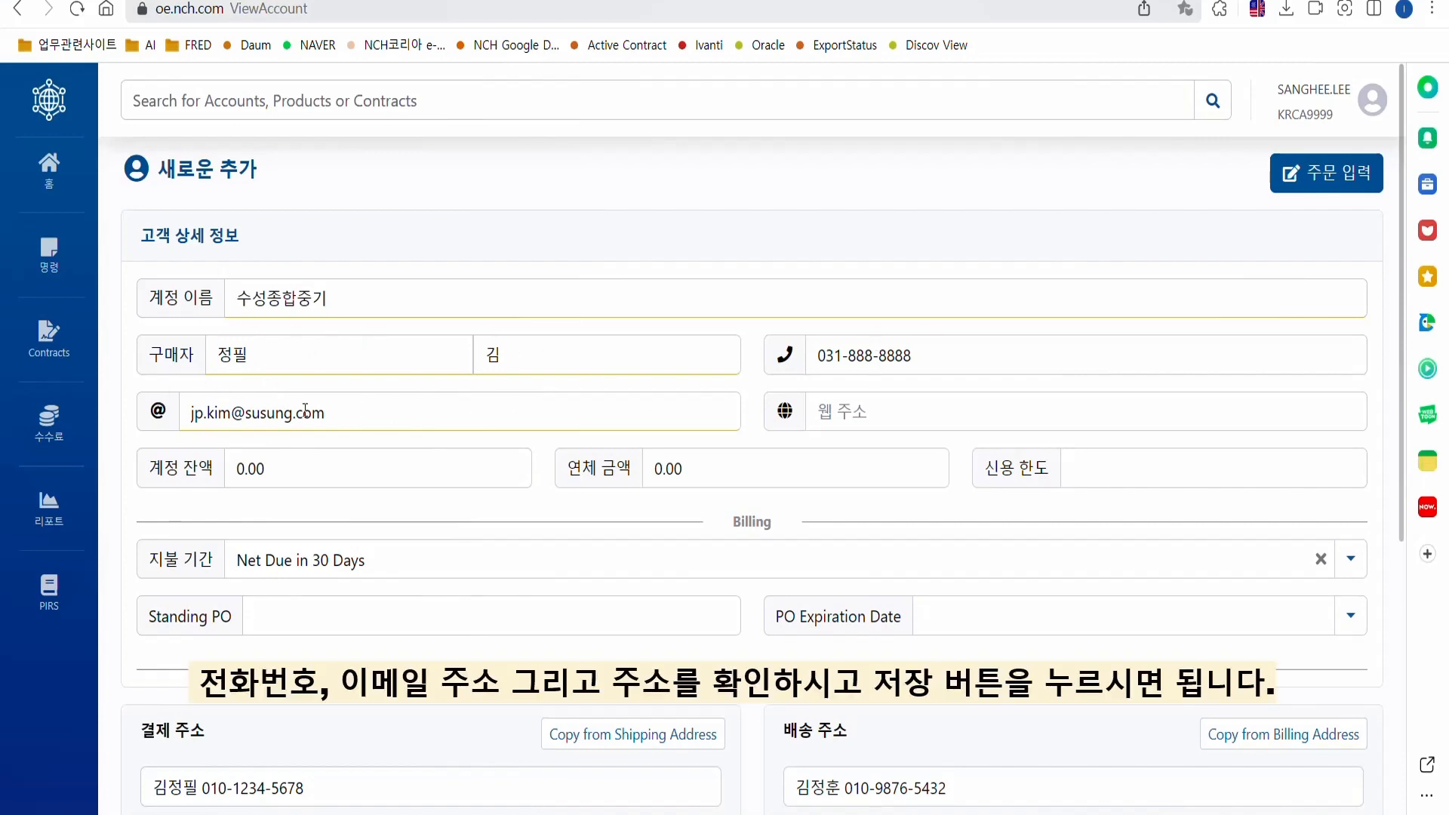
{"action": "scroll", "coordinate": [317, 445], "scroll_direction": "down", "scroll_amount": 6}
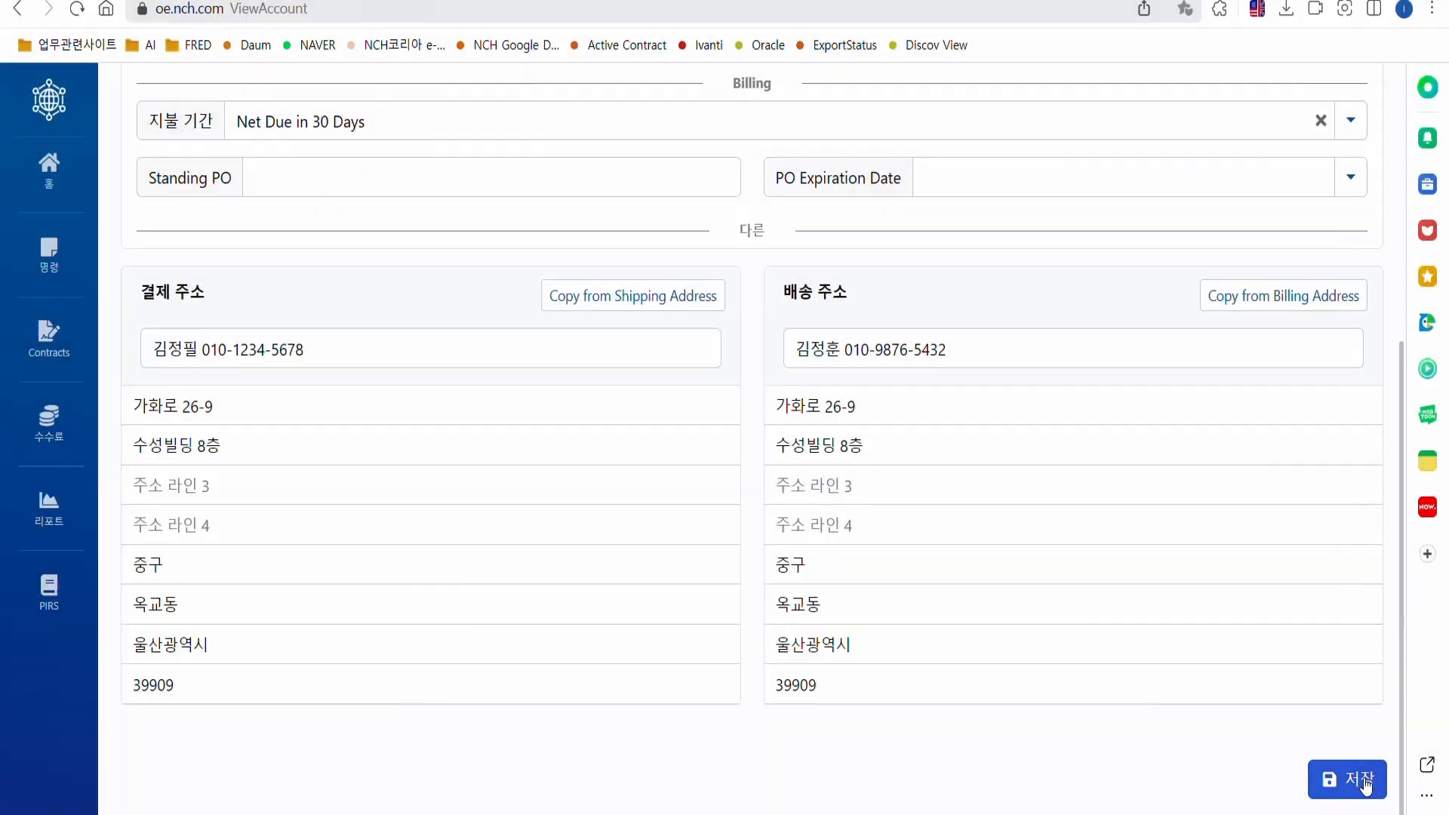
Save the 수성종합중기 account, review its saved details, and start a new order.
{"action": "left_click", "coordinate": [1366, 785]}
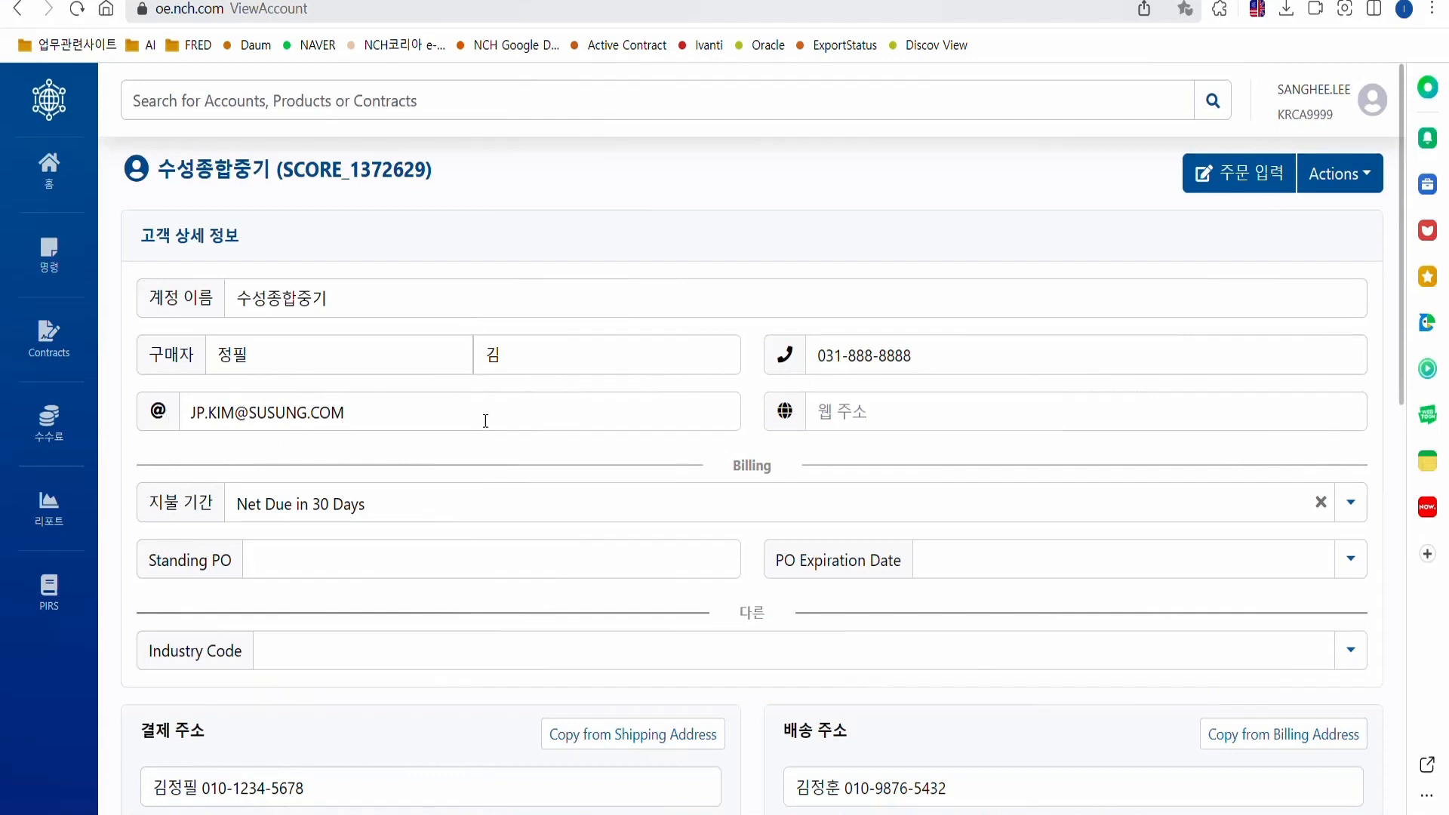
{"action": "scroll", "coordinate": [483, 420], "scroll_direction": "down", "scroll_amount": 6}
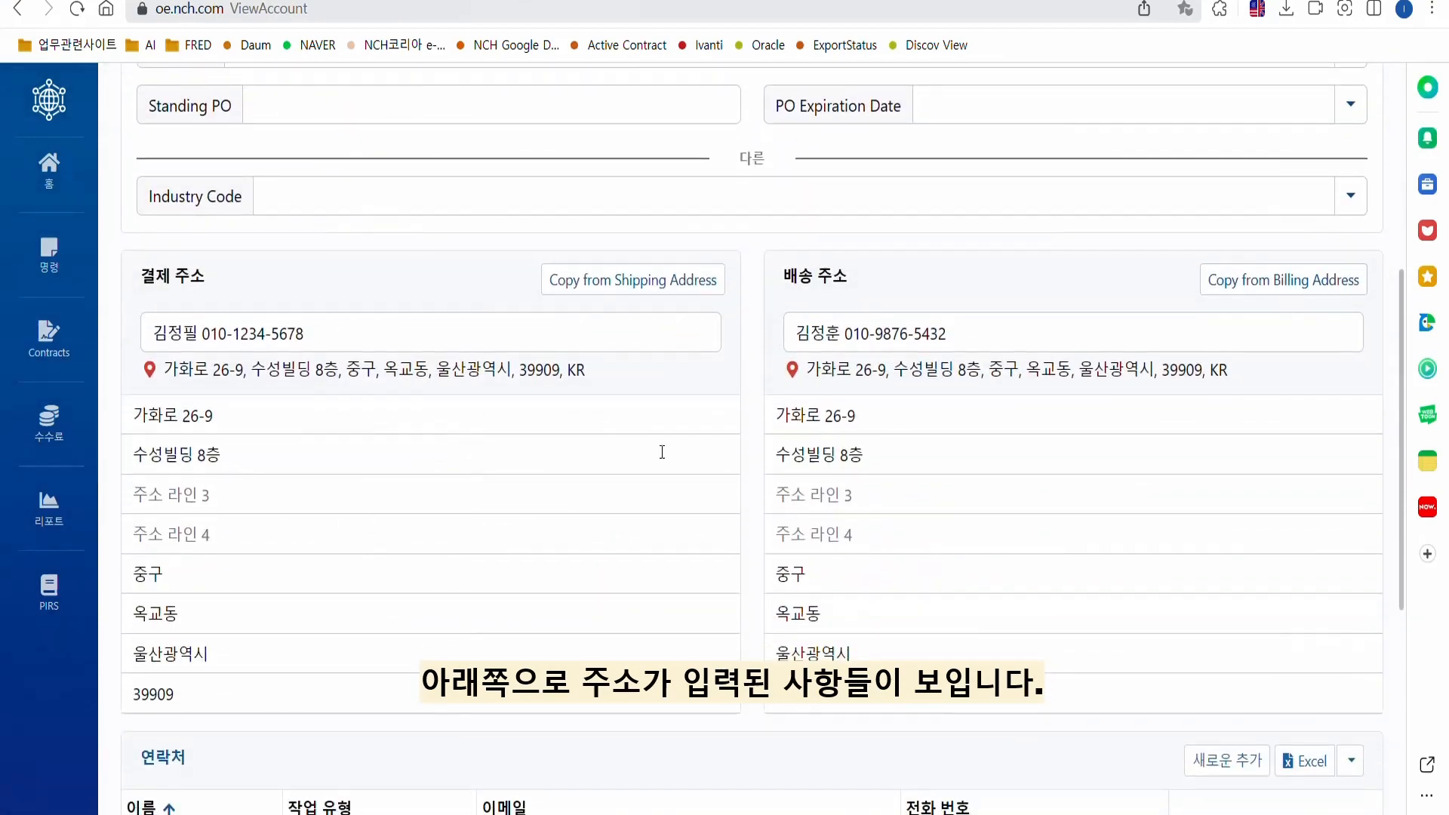
{"action": "scroll", "coordinate": [585, 472], "scroll_direction": "down", "scroll_amount": 7}
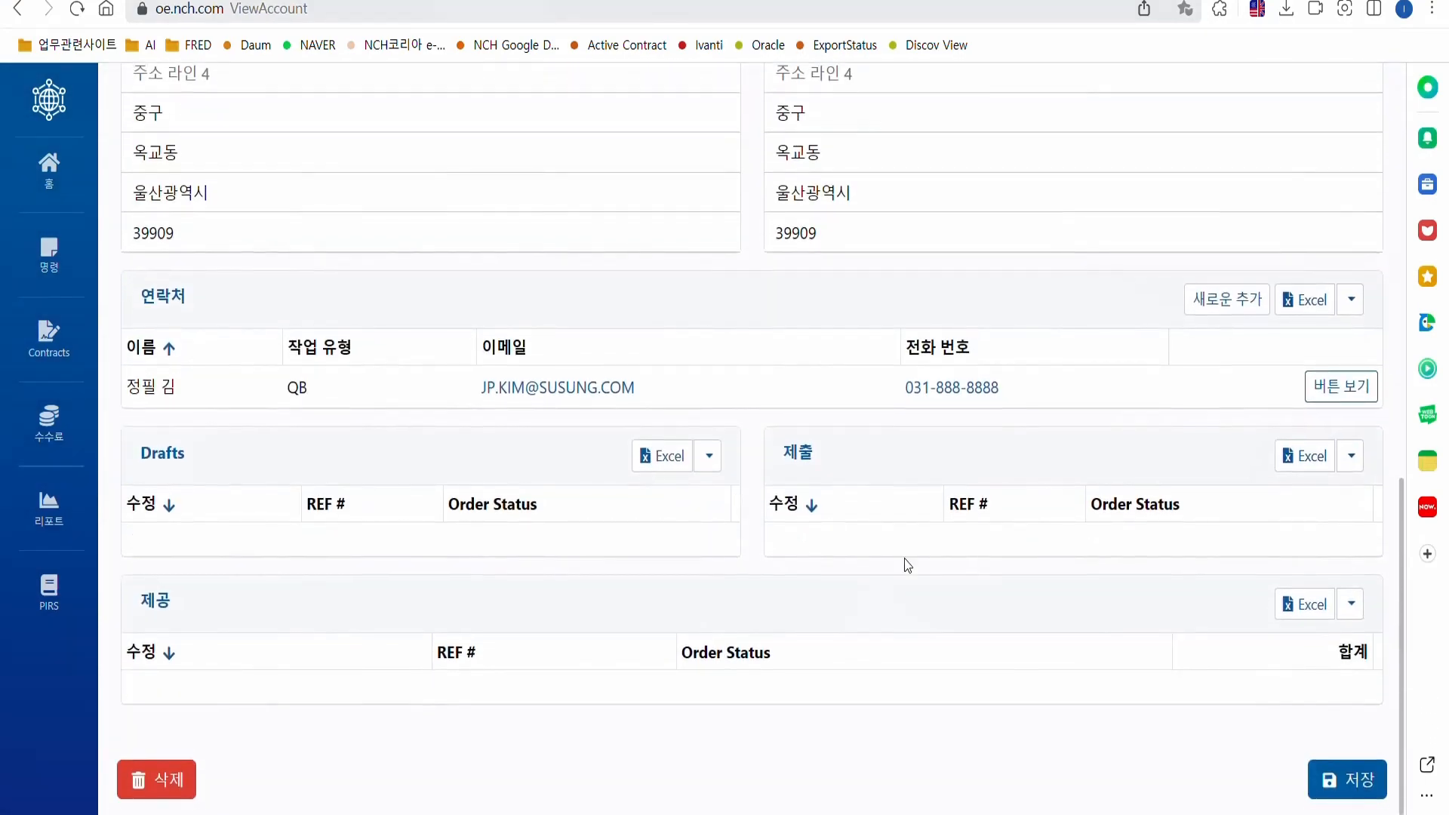
{"action": "scroll", "coordinate": [961, 561], "scroll_direction": "up", "scroll_amount": 3}
{"action": "scroll", "coordinate": [961, 561], "scroll_direction": "up", "scroll_amount": 10}
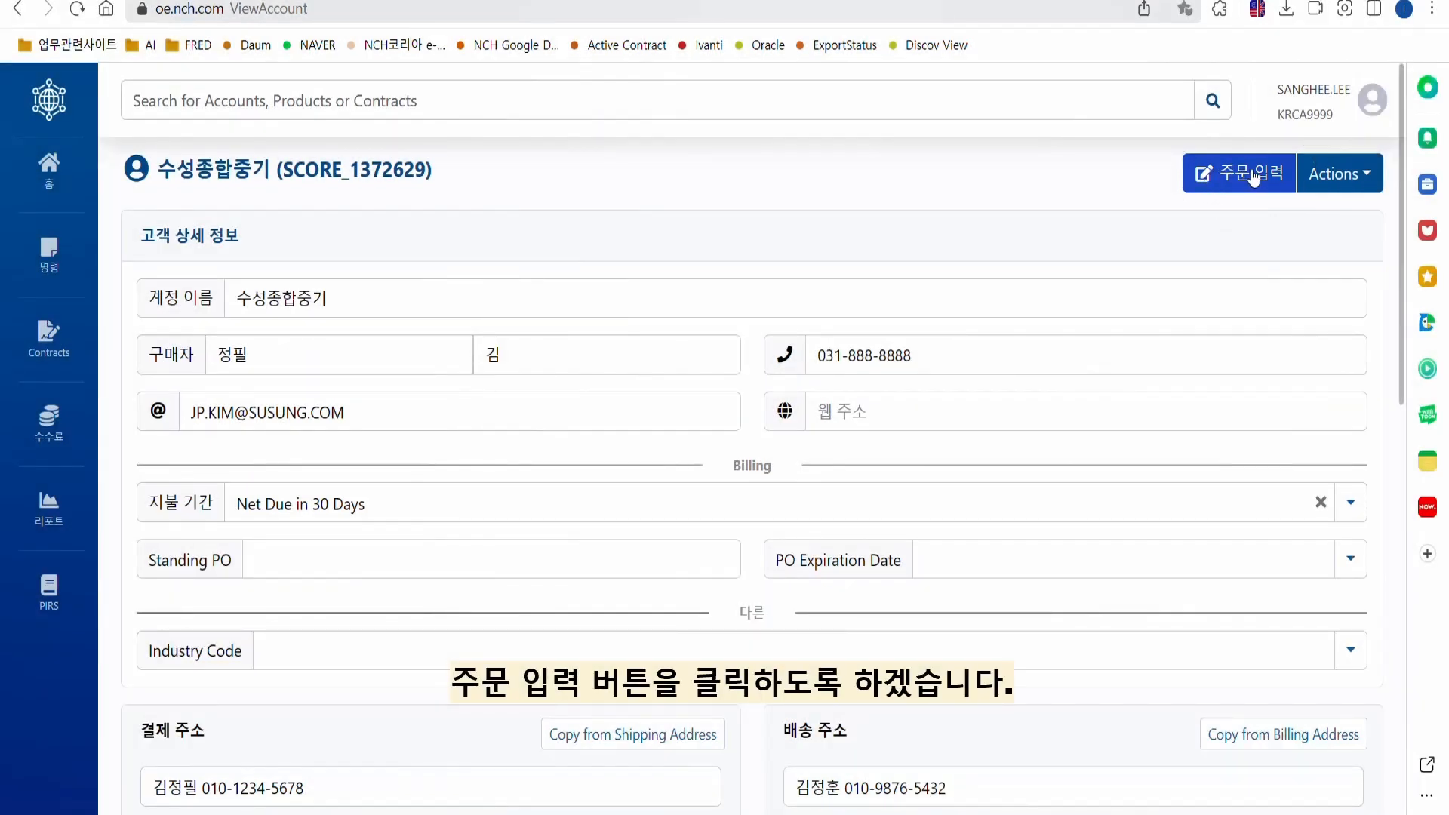
{"action": "left_click", "coordinate": [1221, 178]}
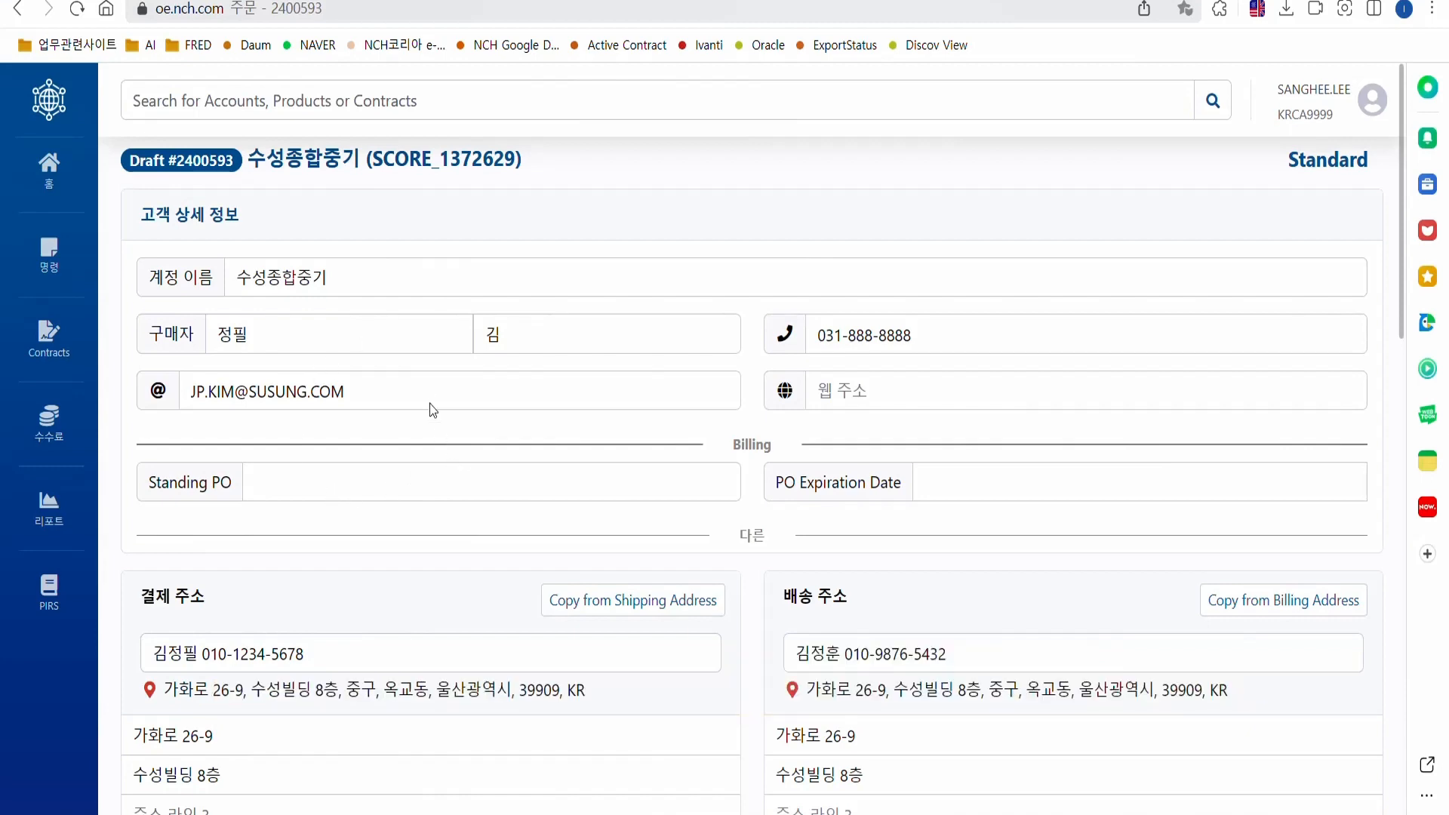
Scroll down the draft order to the product search and Basket.
{"action": "scroll", "coordinate": [431, 397], "scroll_direction": "down", "scroll_amount": 3}
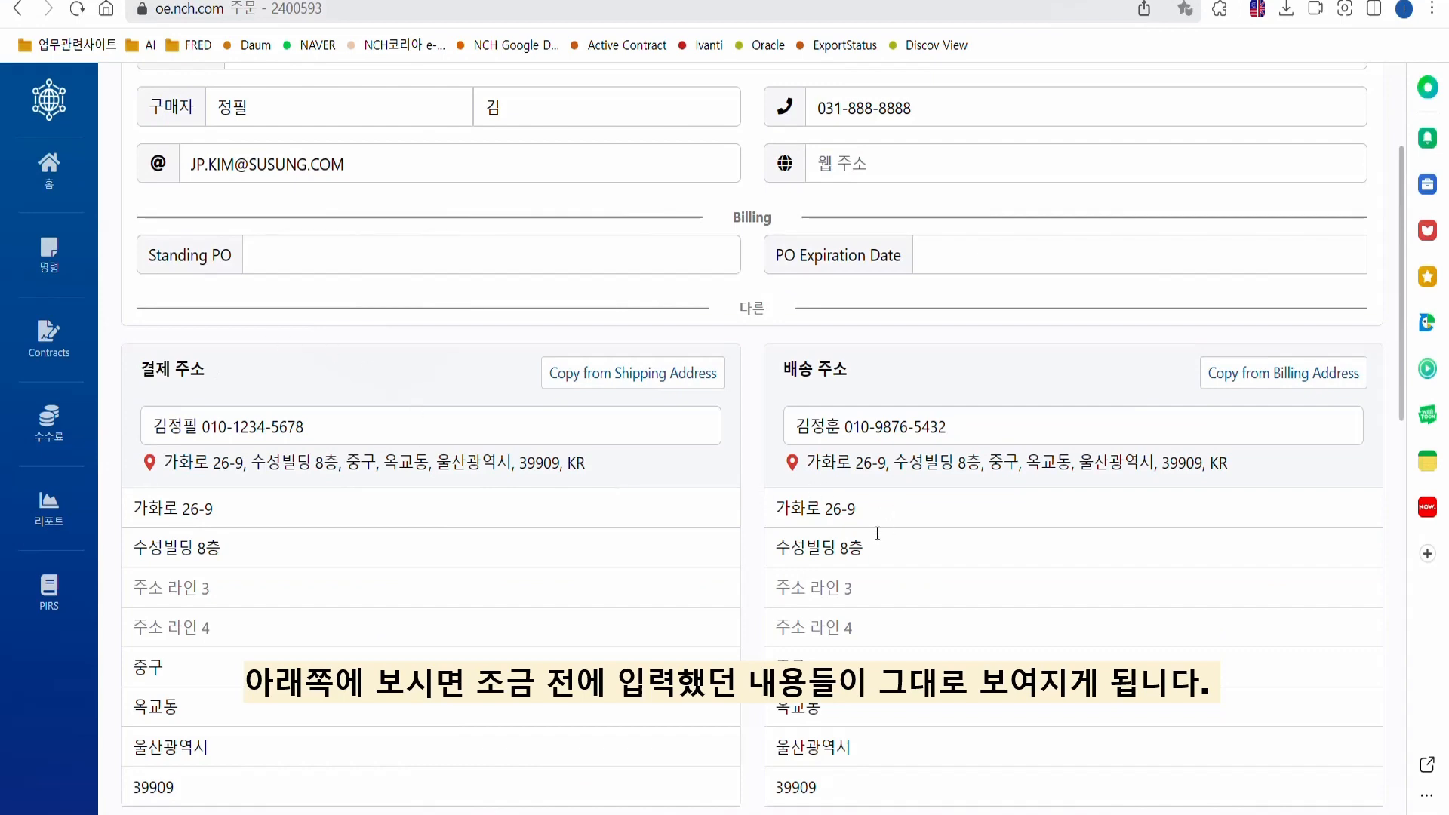
{"action": "scroll", "coordinate": [460, 490], "scroll_direction": "down", "scroll_amount": 3}
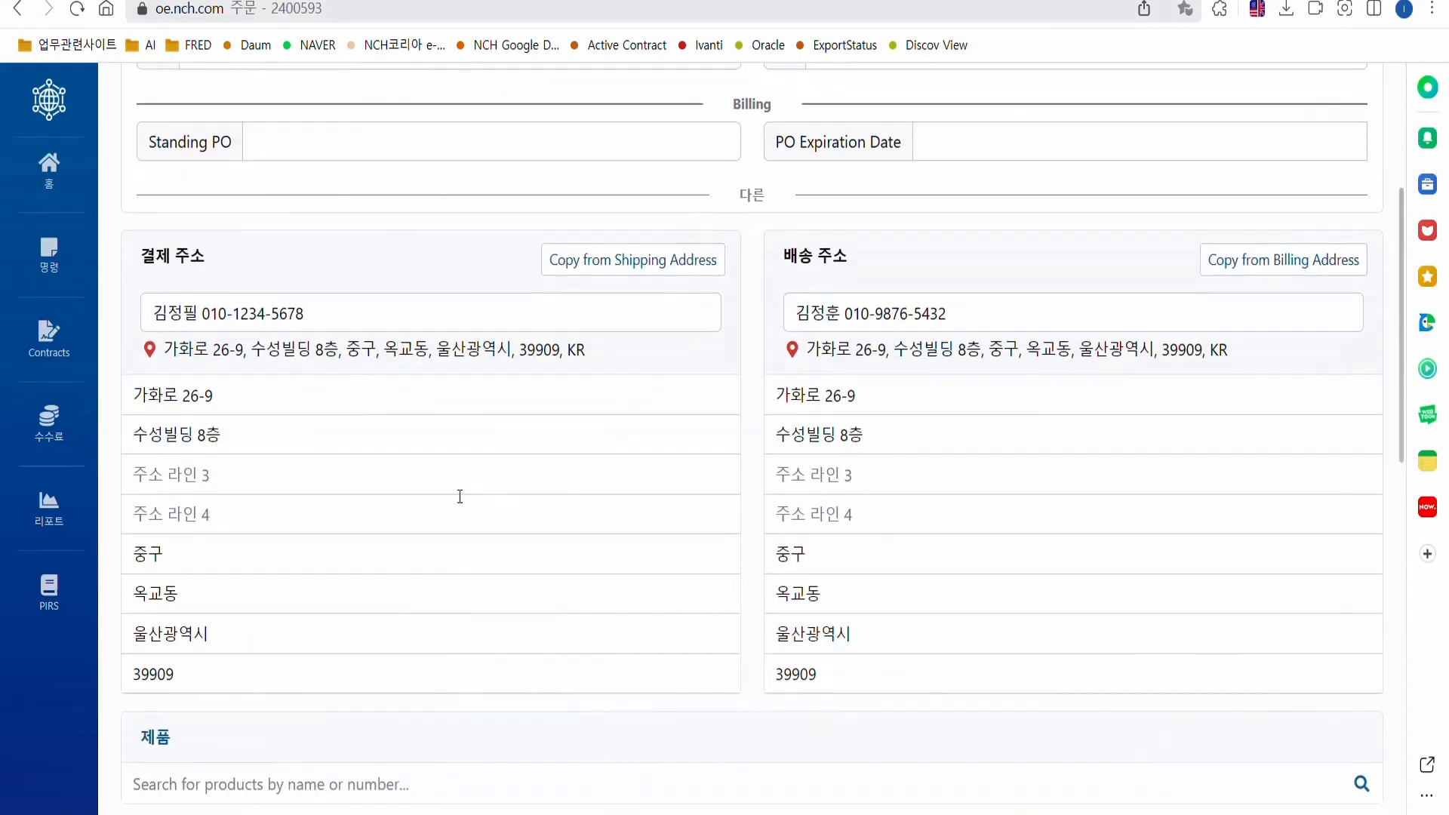
{"action": "scroll", "coordinate": [443, 469], "scroll_direction": "down", "scroll_amount": 3}
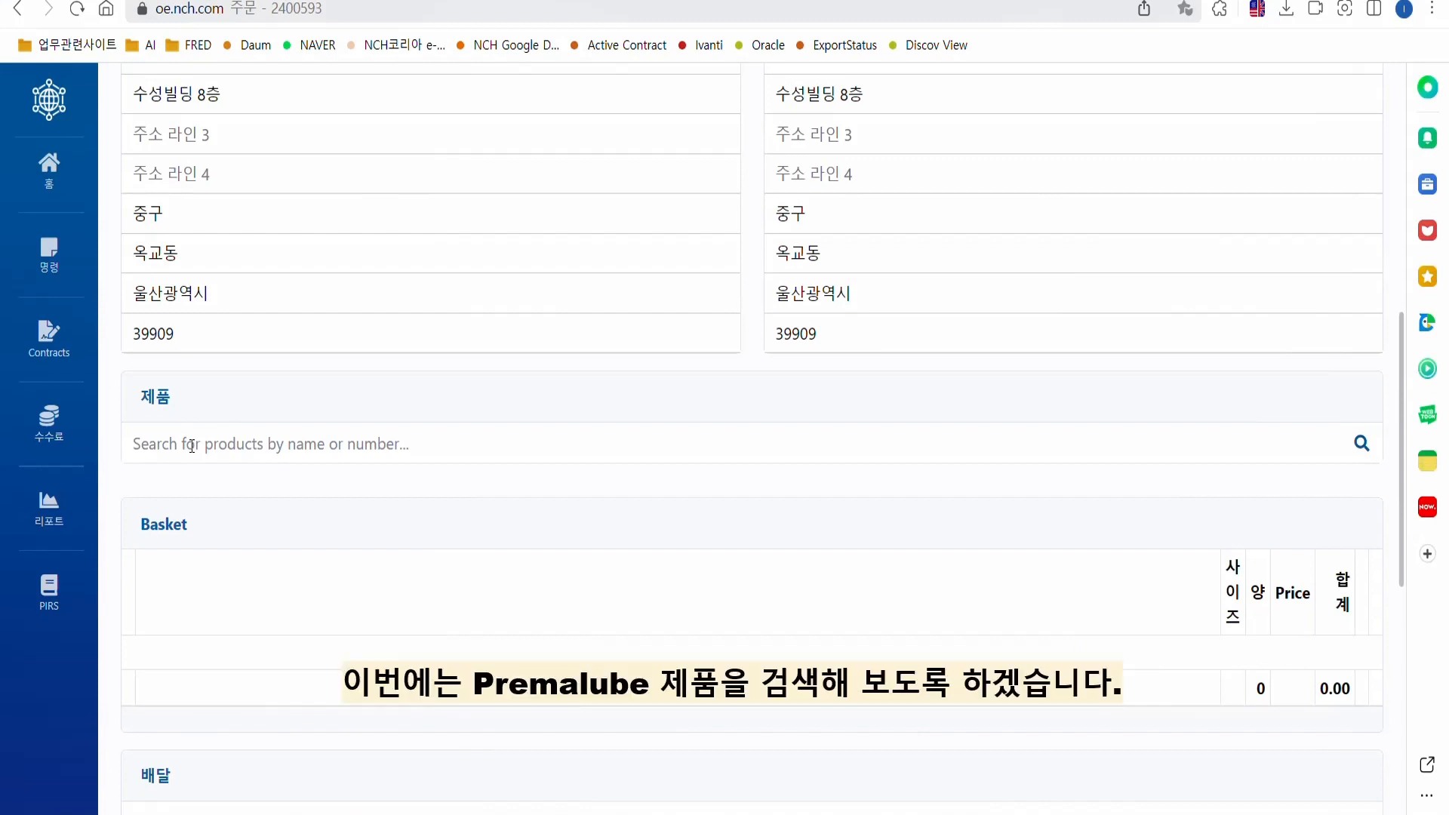
Search products for 'premalube red' and open pricing for 11011617 PREMALUBE RED #2.
{"action": "left_click", "coordinate": [192, 446]}
{"action": "type", "text": "ㅔ"}
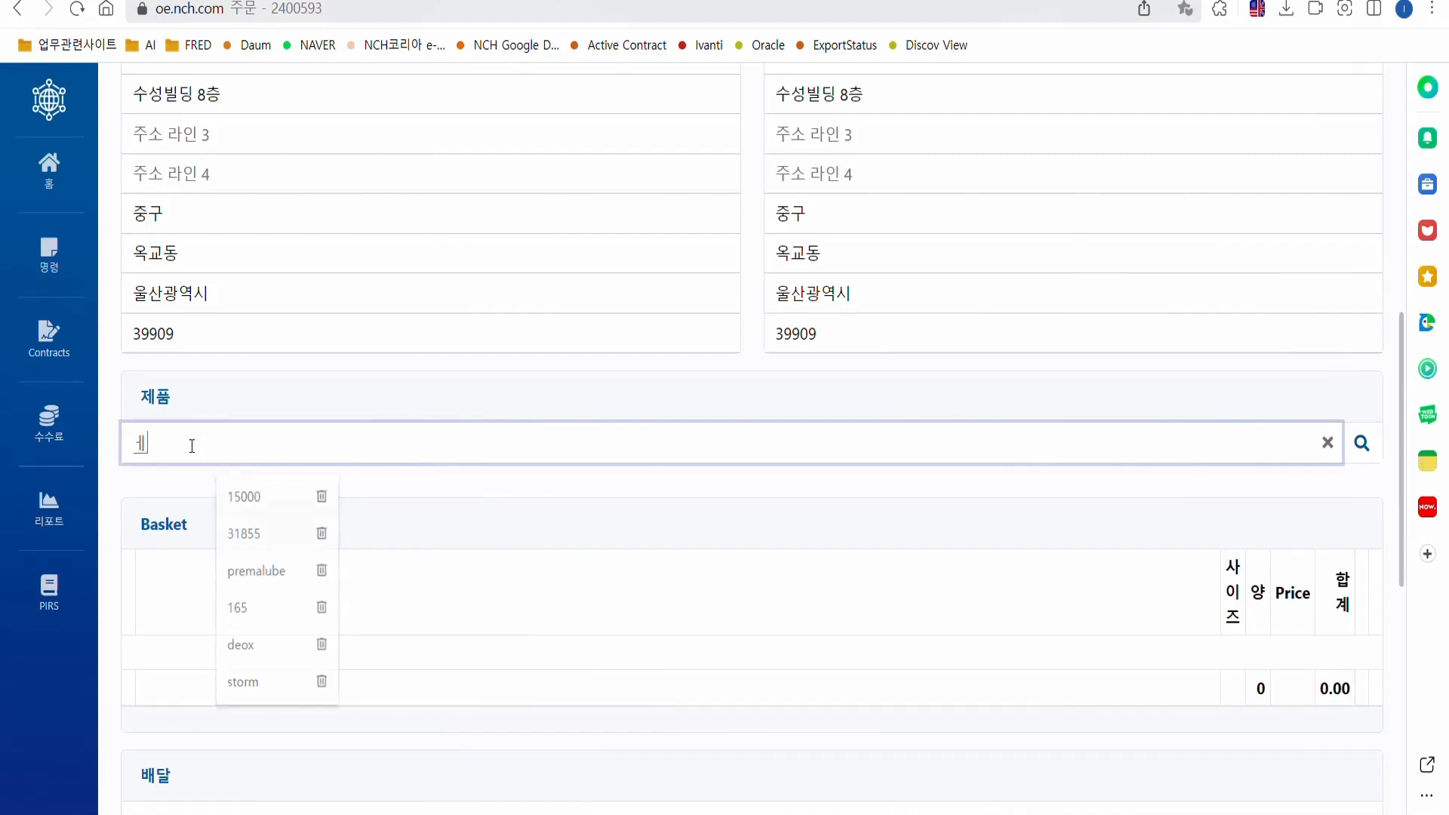
{"action": "key", "text": "BackSpace"}
{"action": "type", "text": "premalube"}
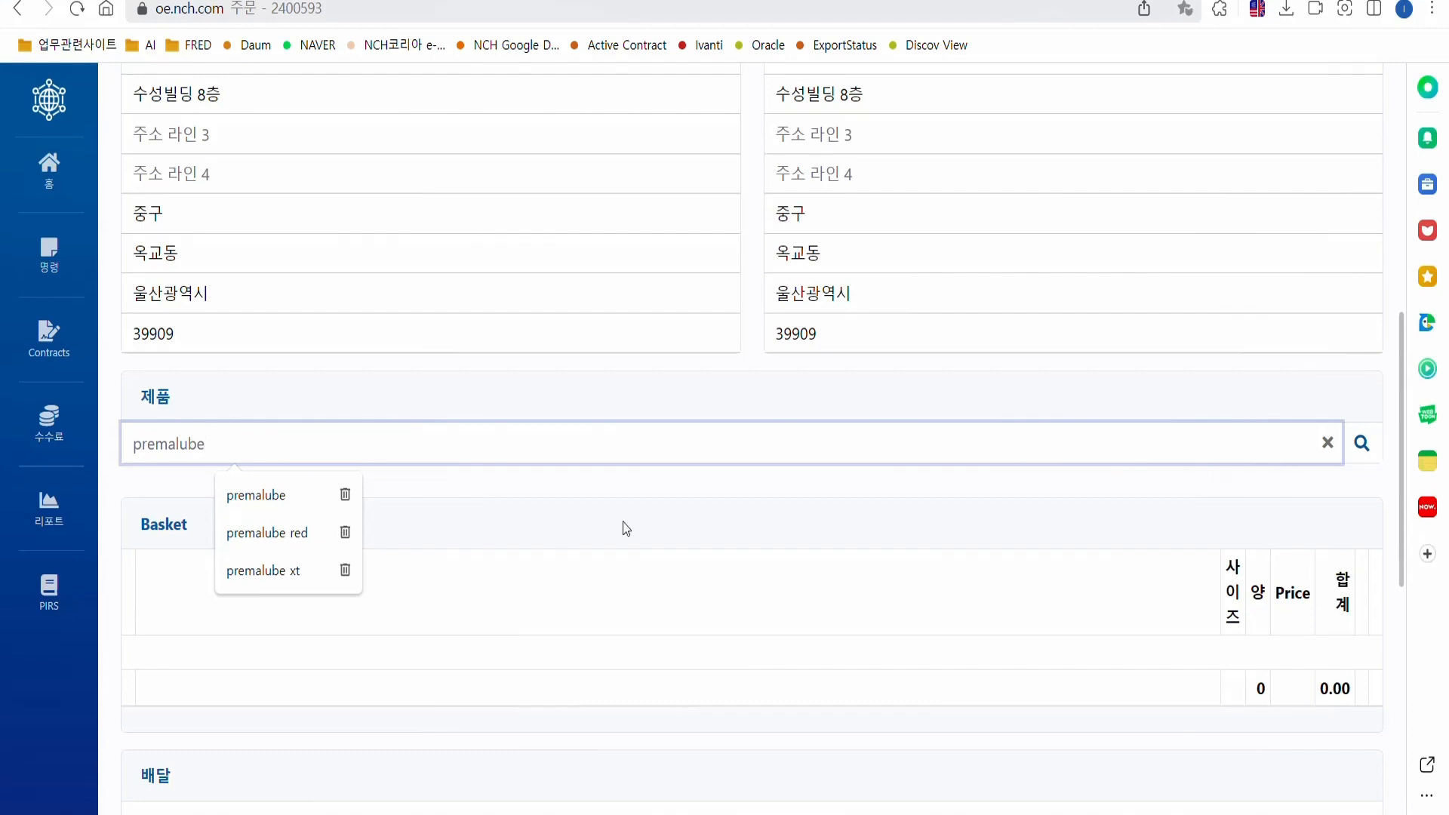
{"action": "type", "text": " red"}
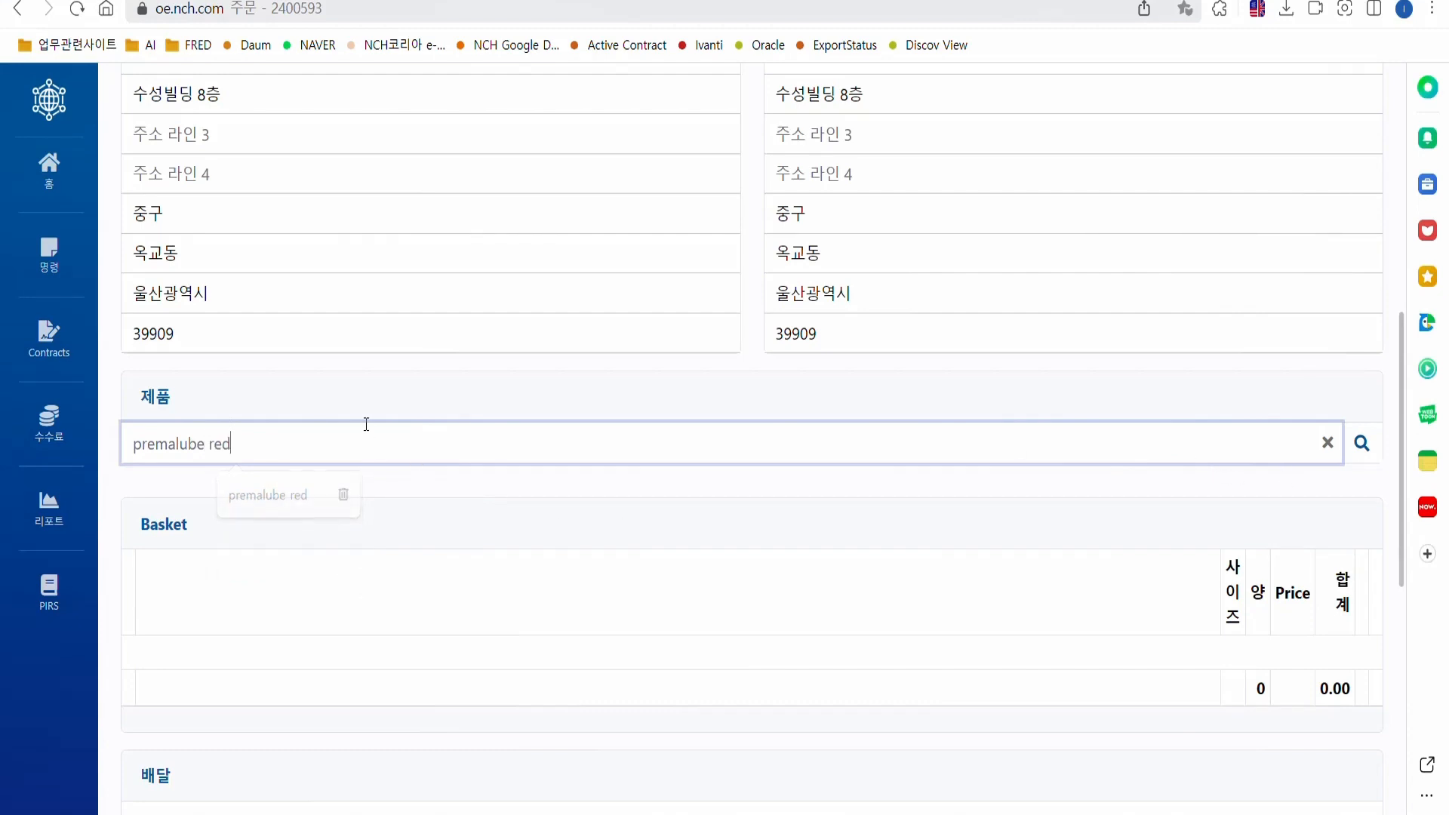
{"action": "left_click", "coordinate": [1358, 452]}
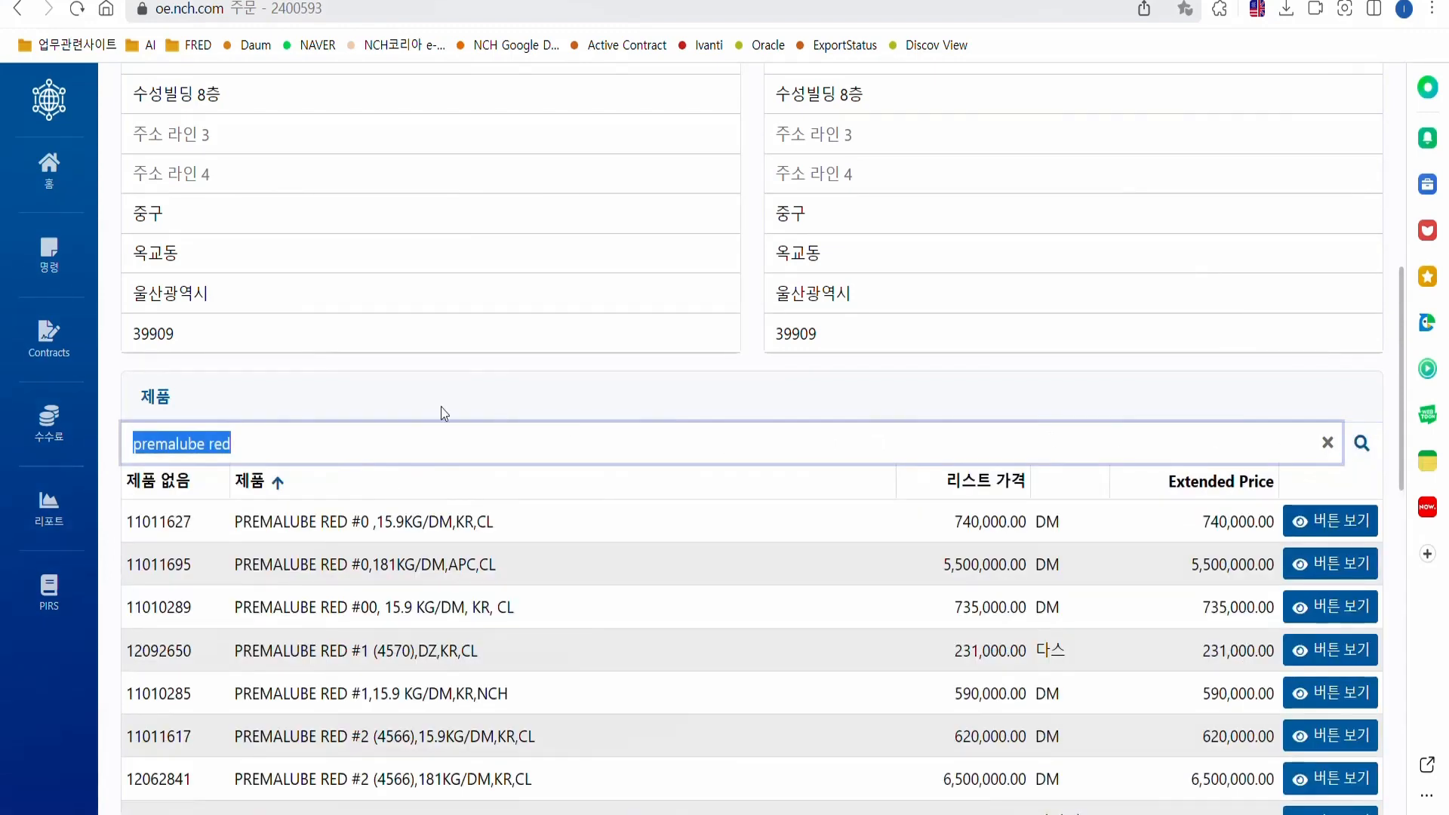
{"action": "scroll", "coordinate": [405, 420], "scroll_direction": "down", "scroll_amount": 1}
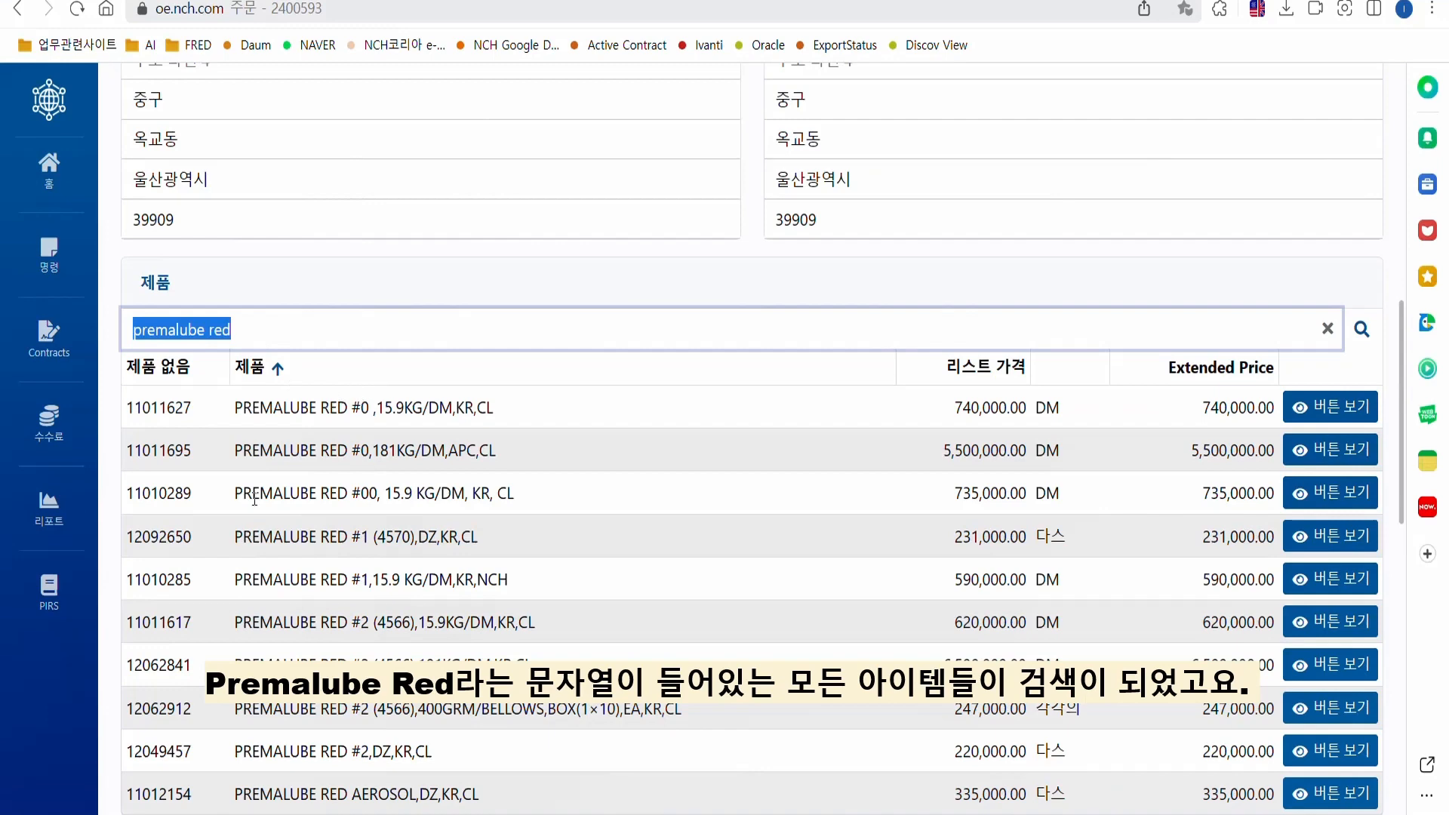
{"action": "scroll", "coordinate": [320, 435], "scroll_direction": "down", "scroll_amount": 2}
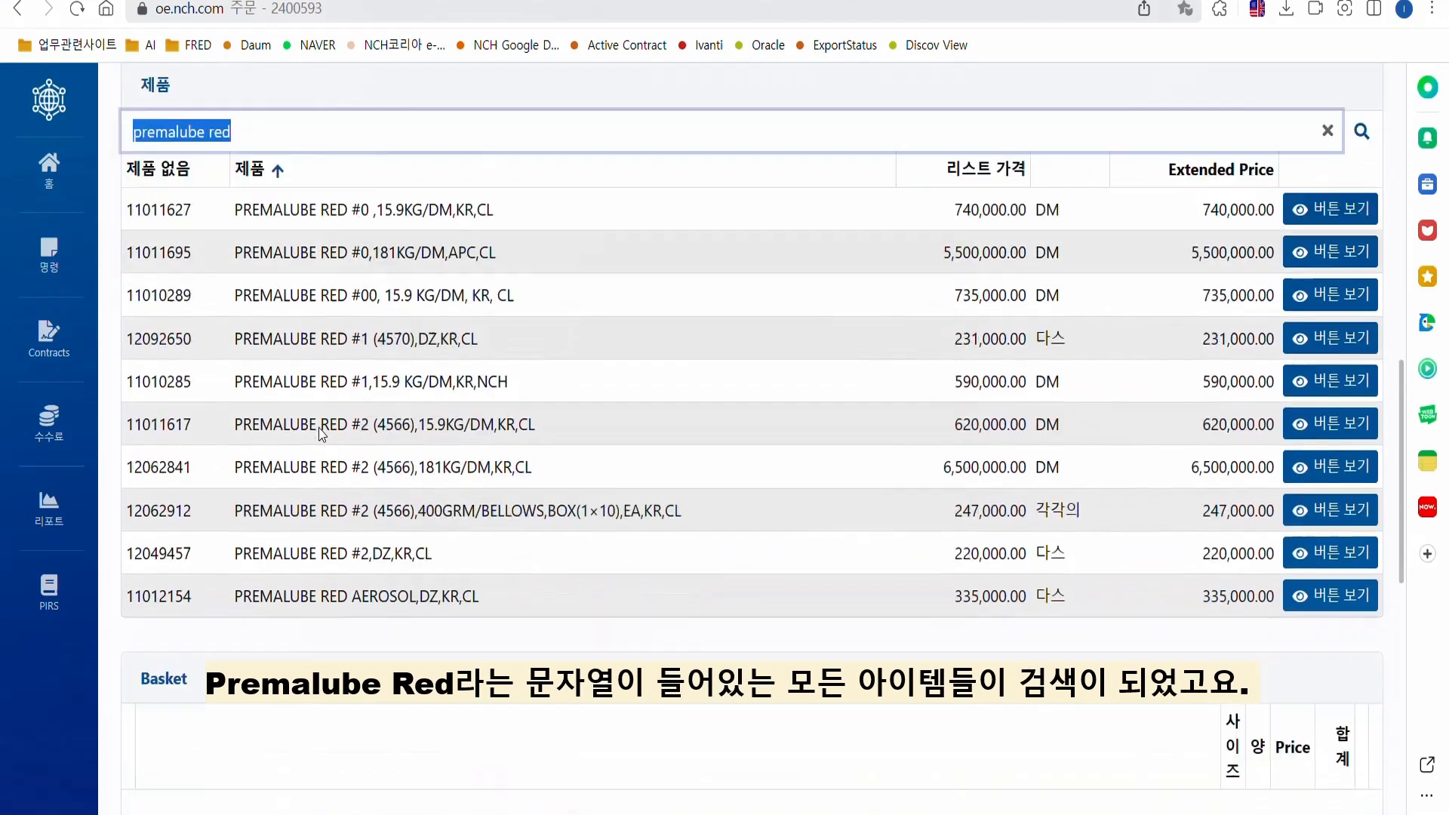
{"action": "scroll", "coordinate": [485, 424], "scroll_direction": "up", "scroll_amount": 1}
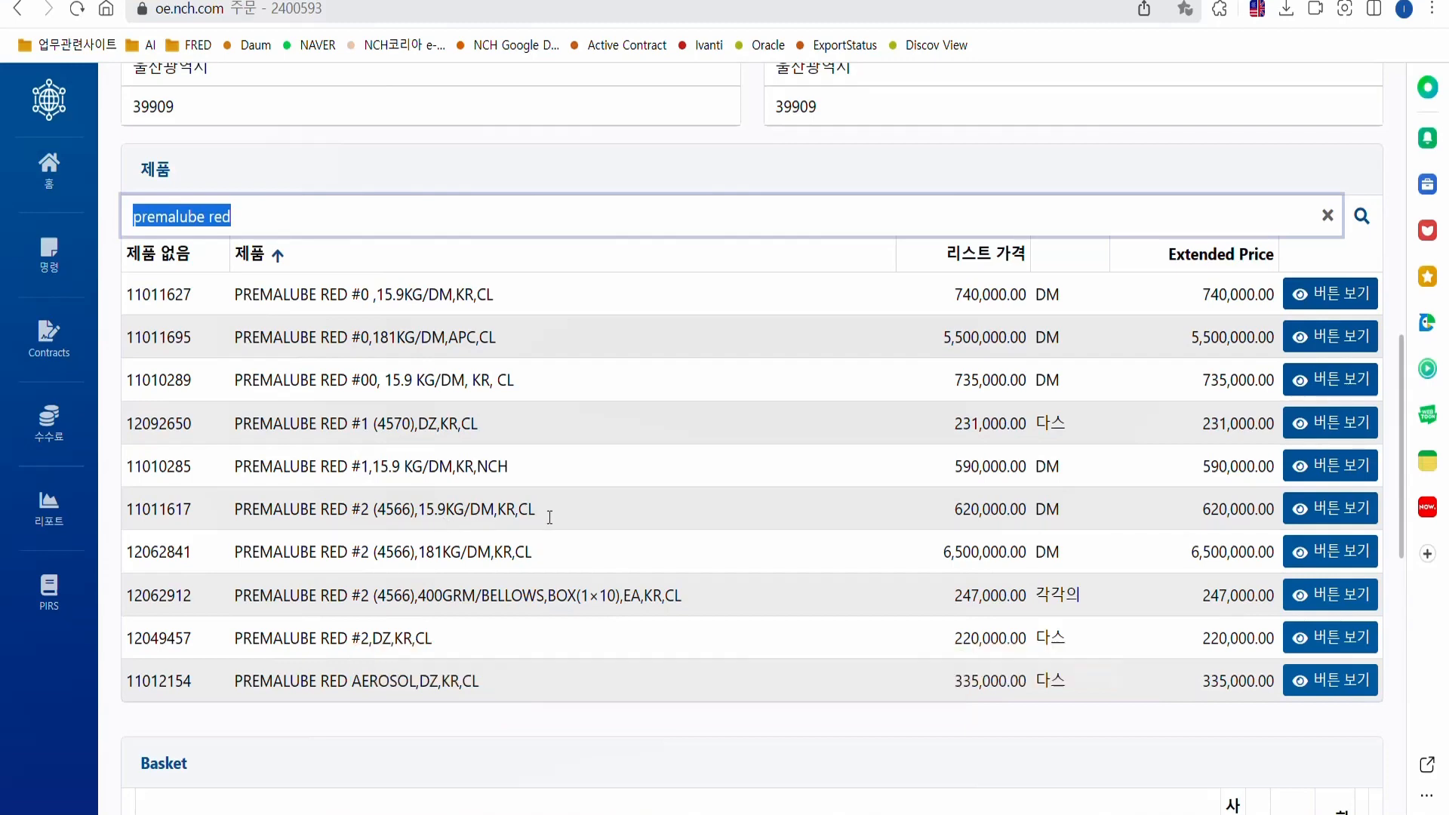
{"action": "left_click", "coordinate": [1340, 513]}
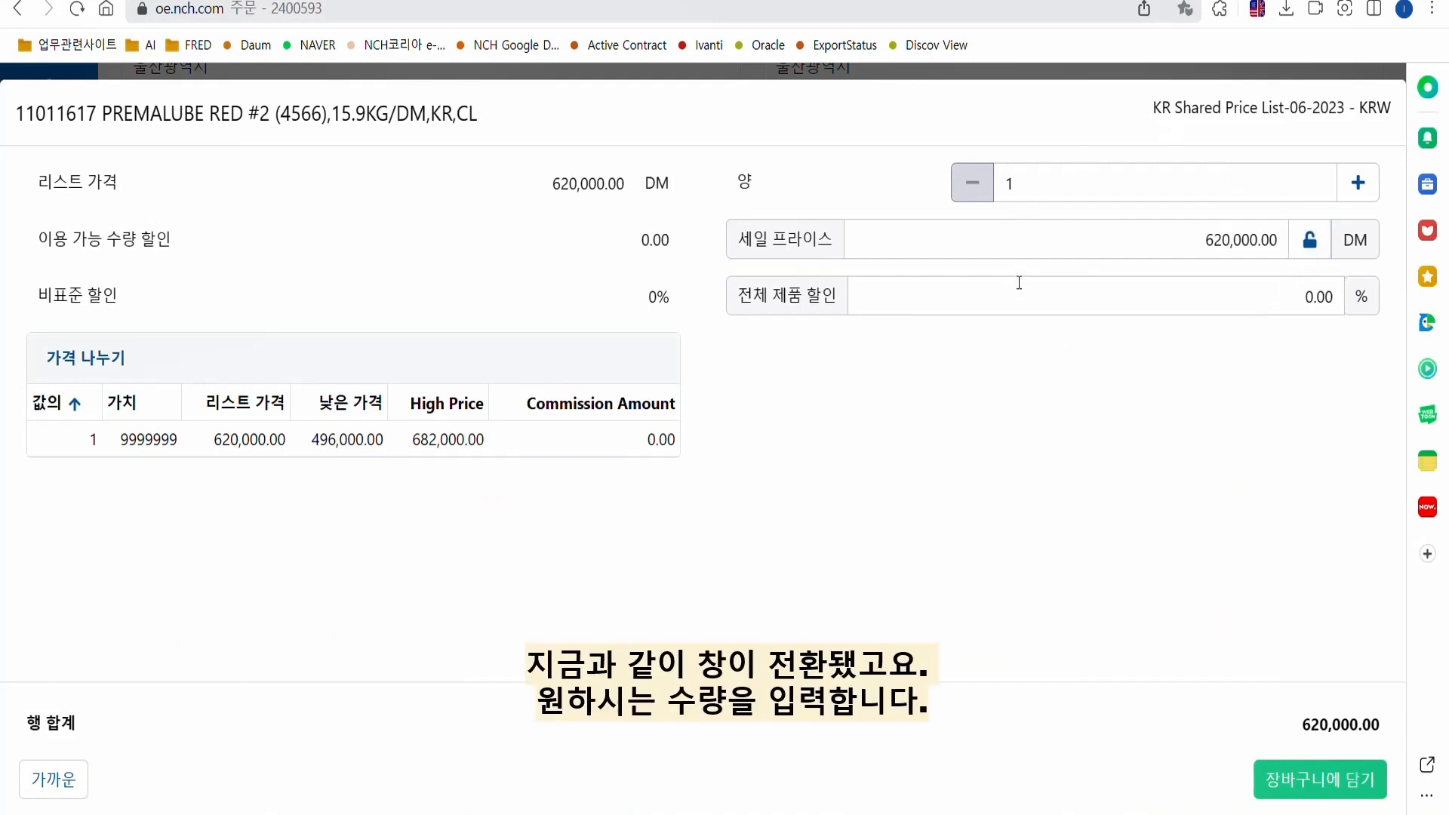
Set quantity 5 and add PREMALUBE RED #2 to the basket, totalling 3,100,000.00.
{"action": "left_click", "coordinate": [1366, 190]}
{"action": "left_click", "coordinate": [1367, 190]}
{"action": "left_click", "coordinate": [1367, 190]}
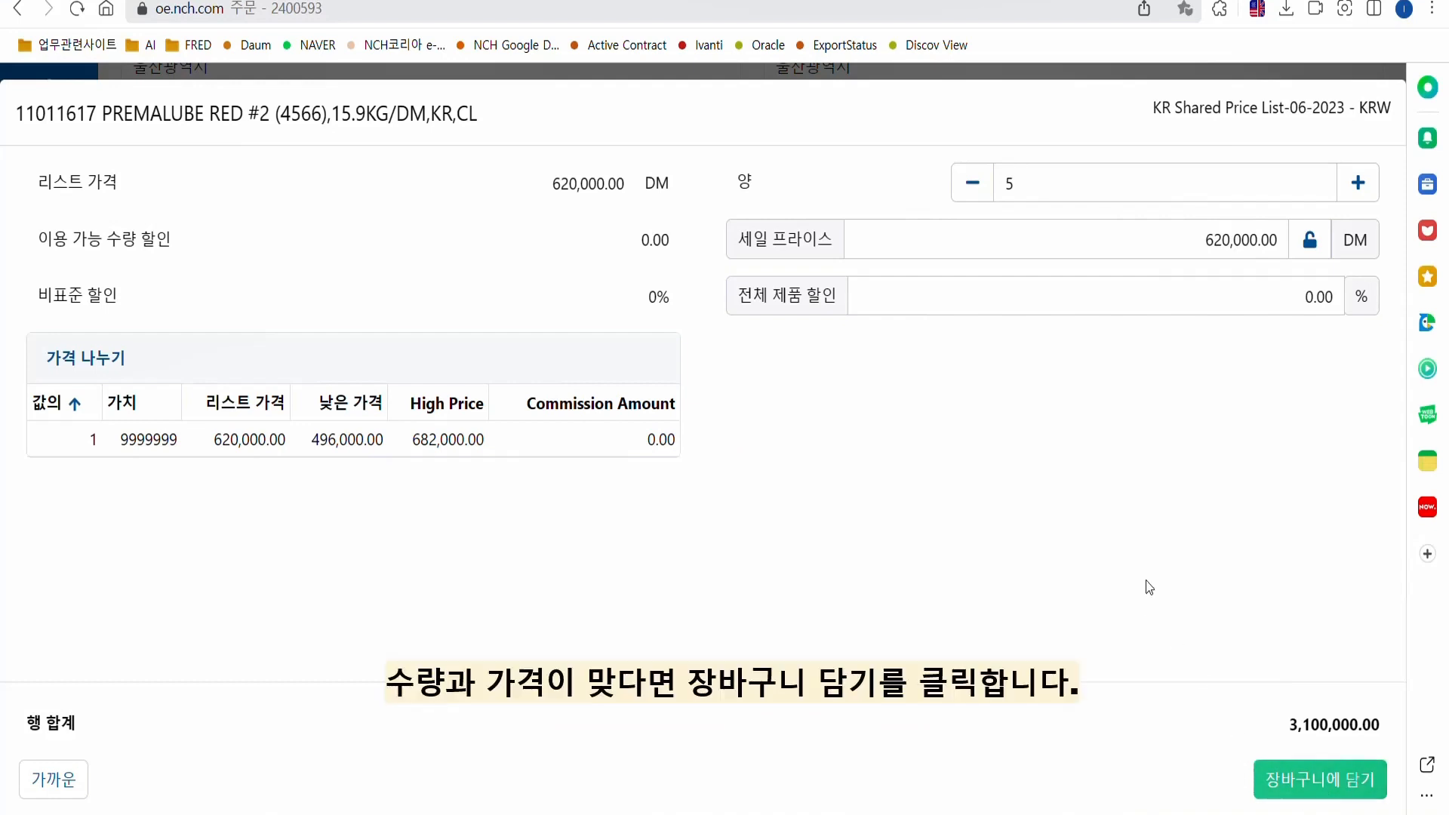
{"action": "left_click", "coordinate": [1331, 785]}
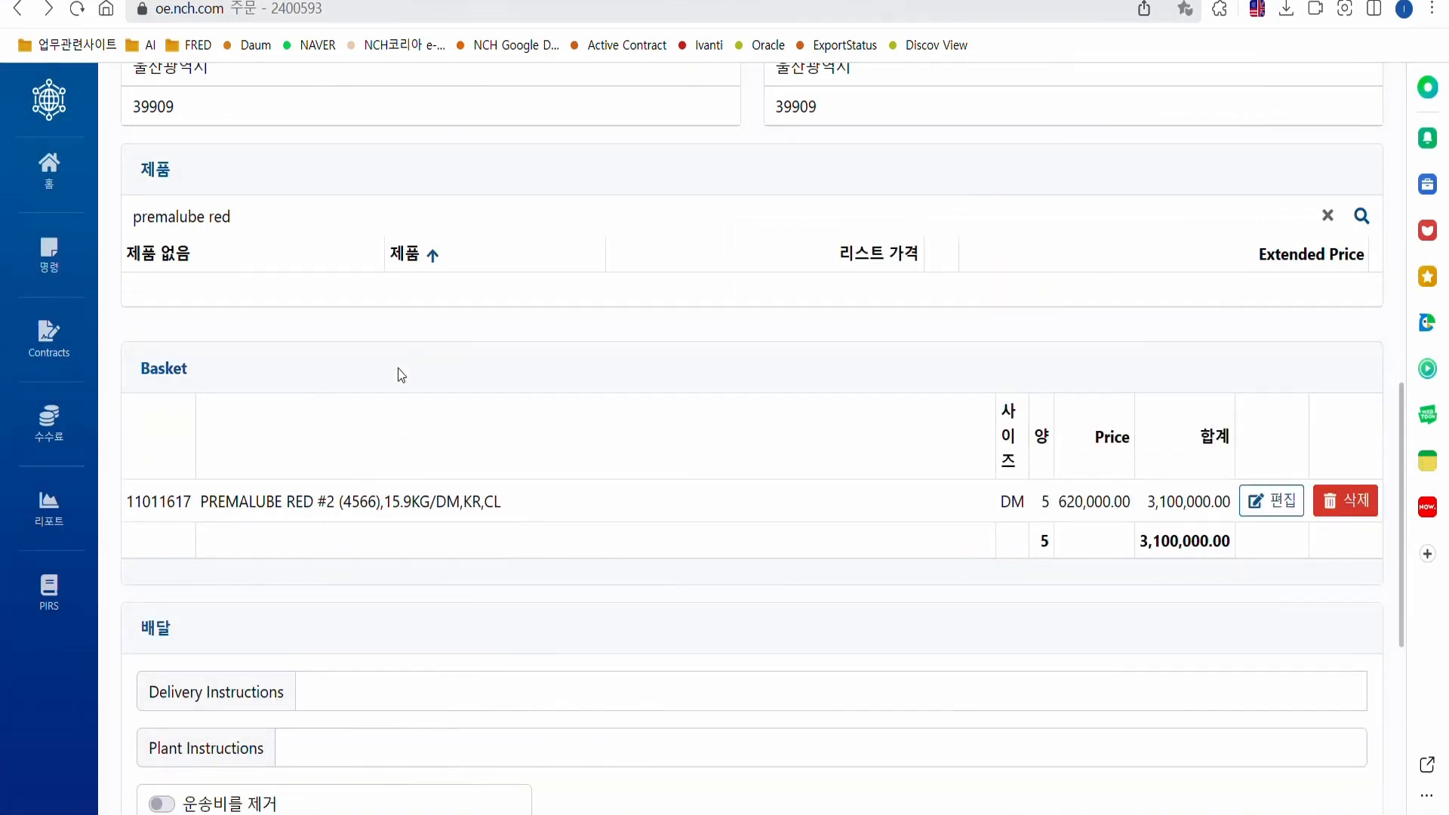
Search 'certop' and add two CERTOP 80W-90 (507A) 20LT, bringing the basket to 3,878,000.00.
{"action": "left_click", "coordinate": [259, 219]}
{"action": "left_click_drag", "start_coordinate": [276, 218], "coordinate": [119, 204]}
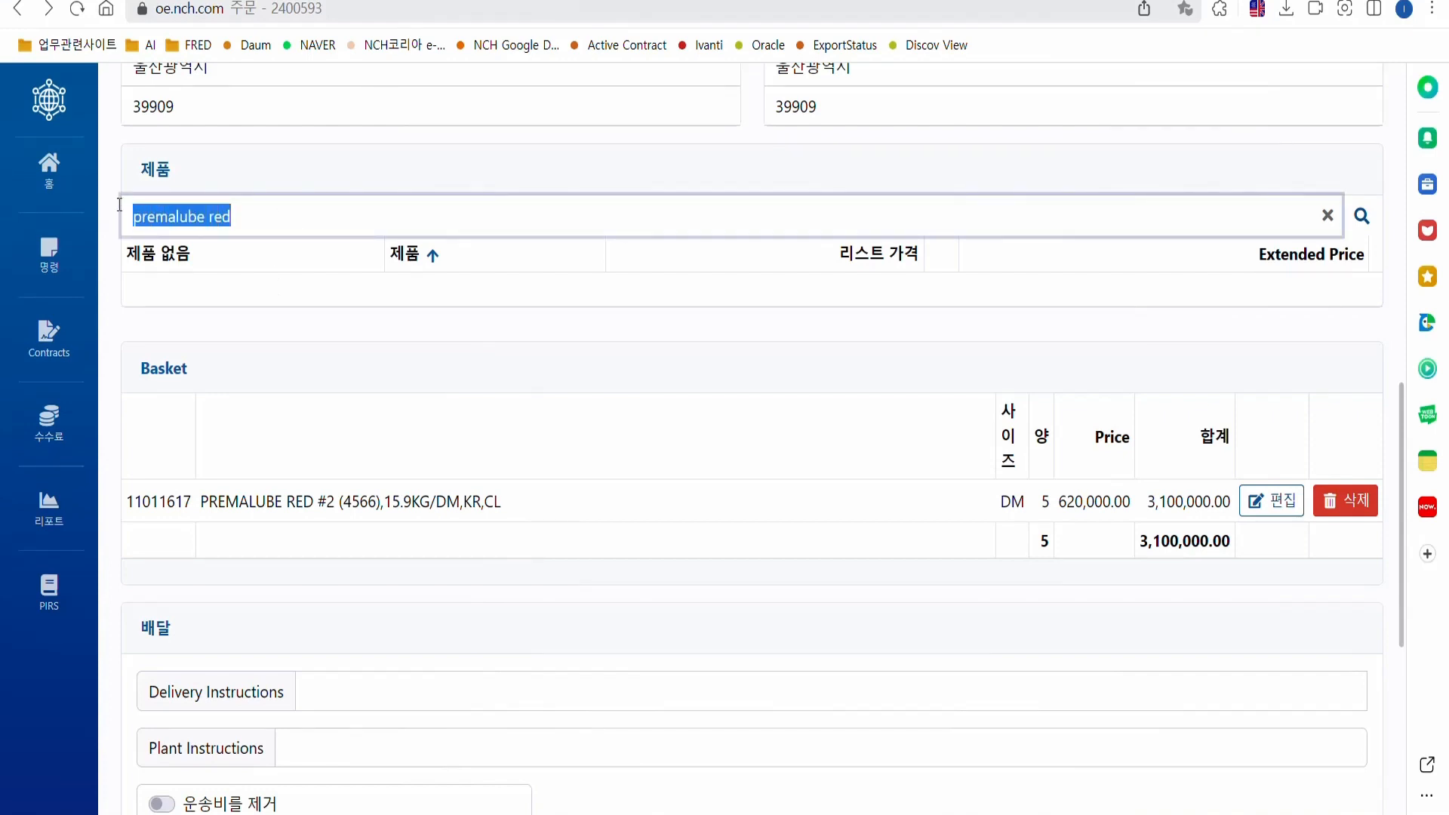
{"action": "type", "text": "cer"}
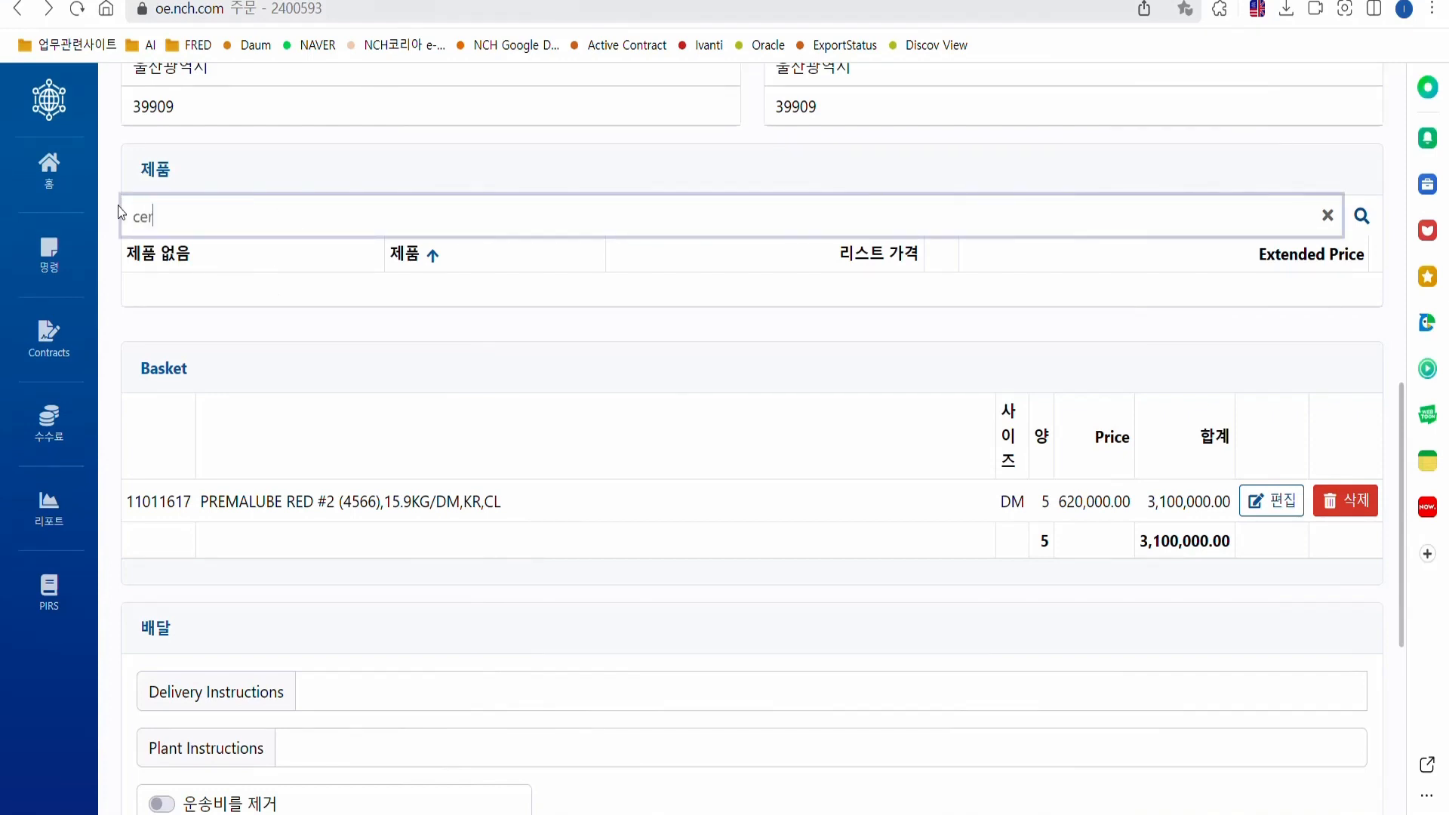
{"action": "type", "text": "top4"}
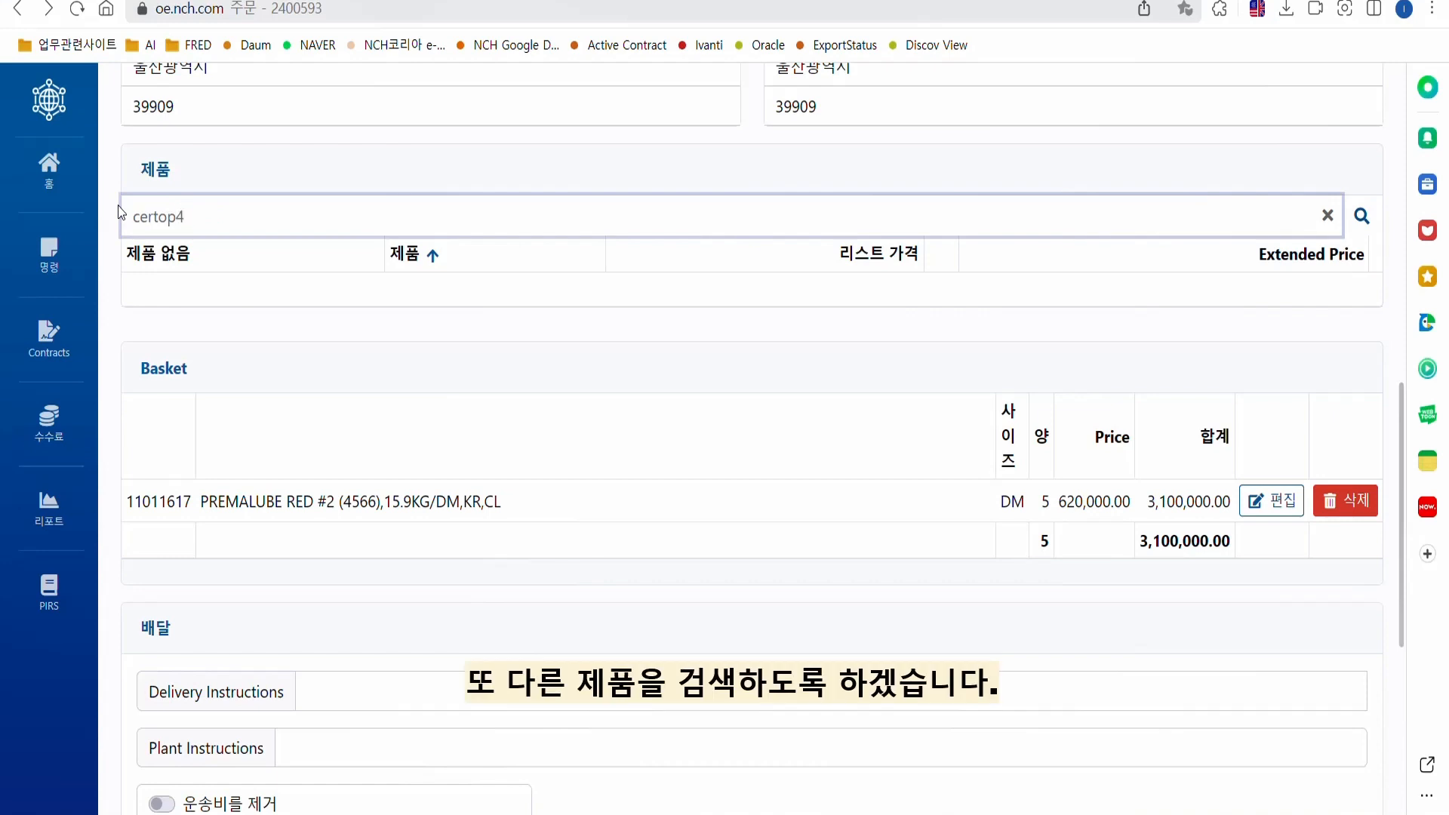
{"action": "key", "text": "BackSpace"}
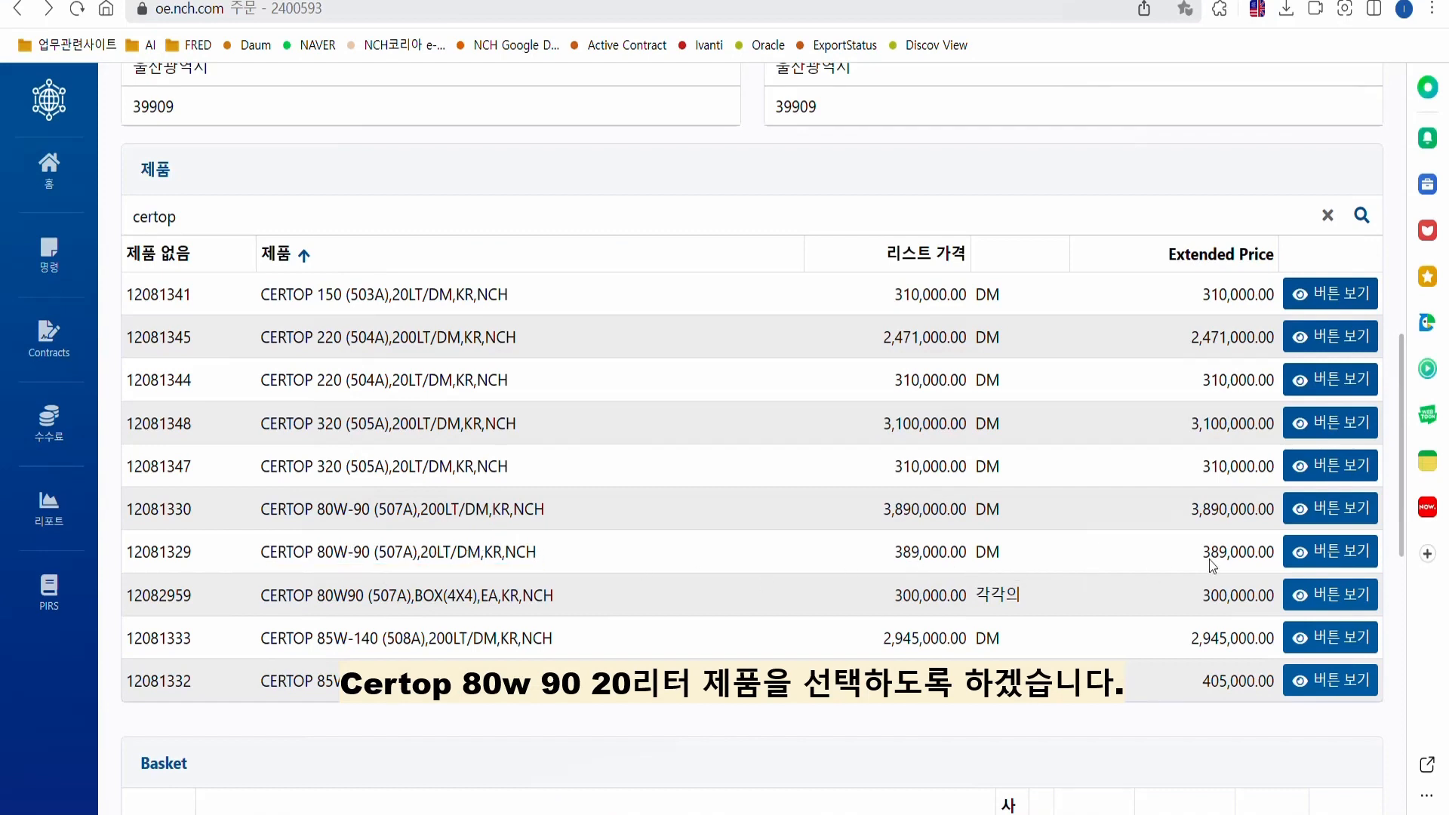
{"action": "left_click", "coordinate": [1366, 556]}
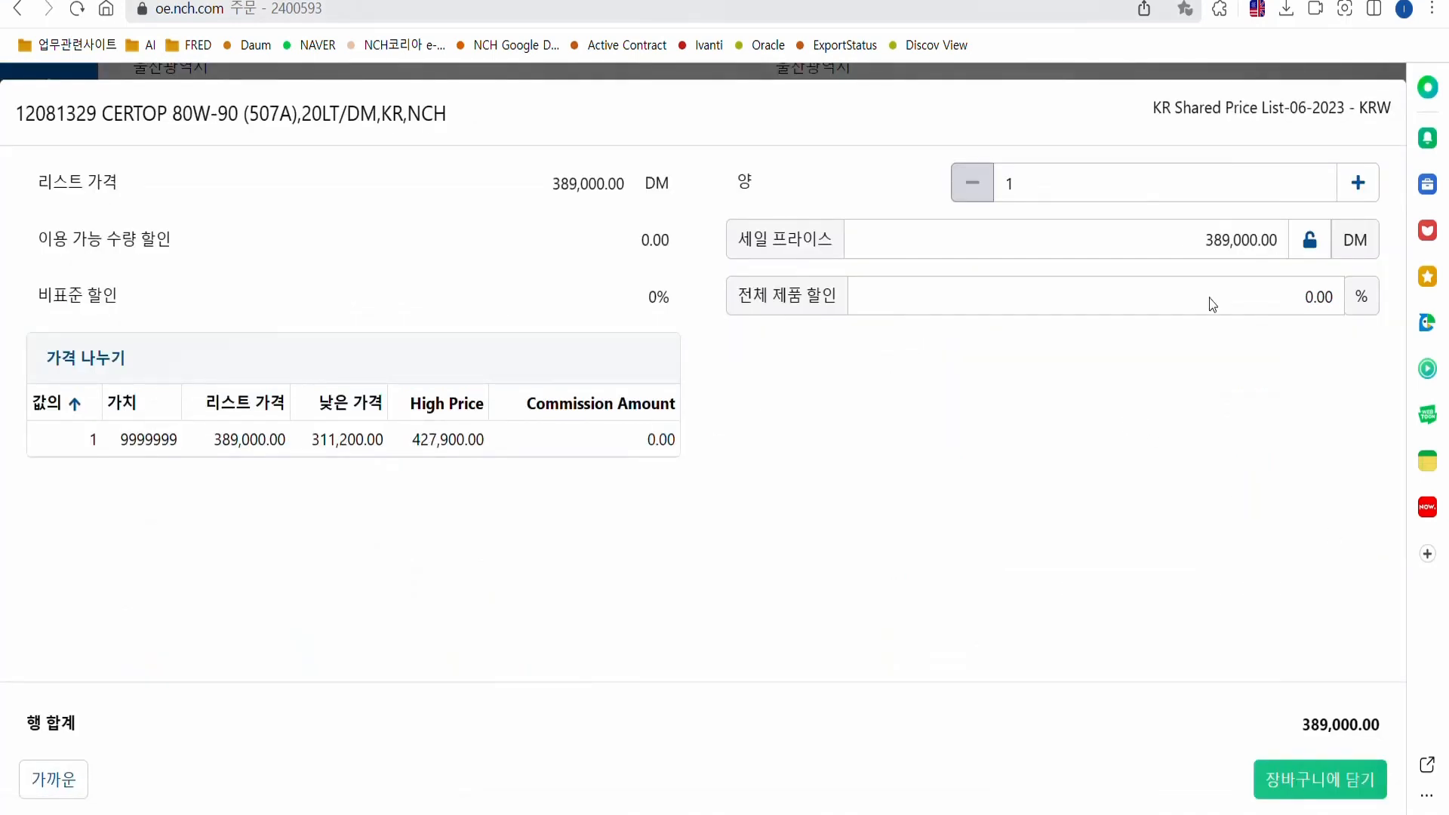
{"action": "left_click", "coordinate": [1358, 183]}
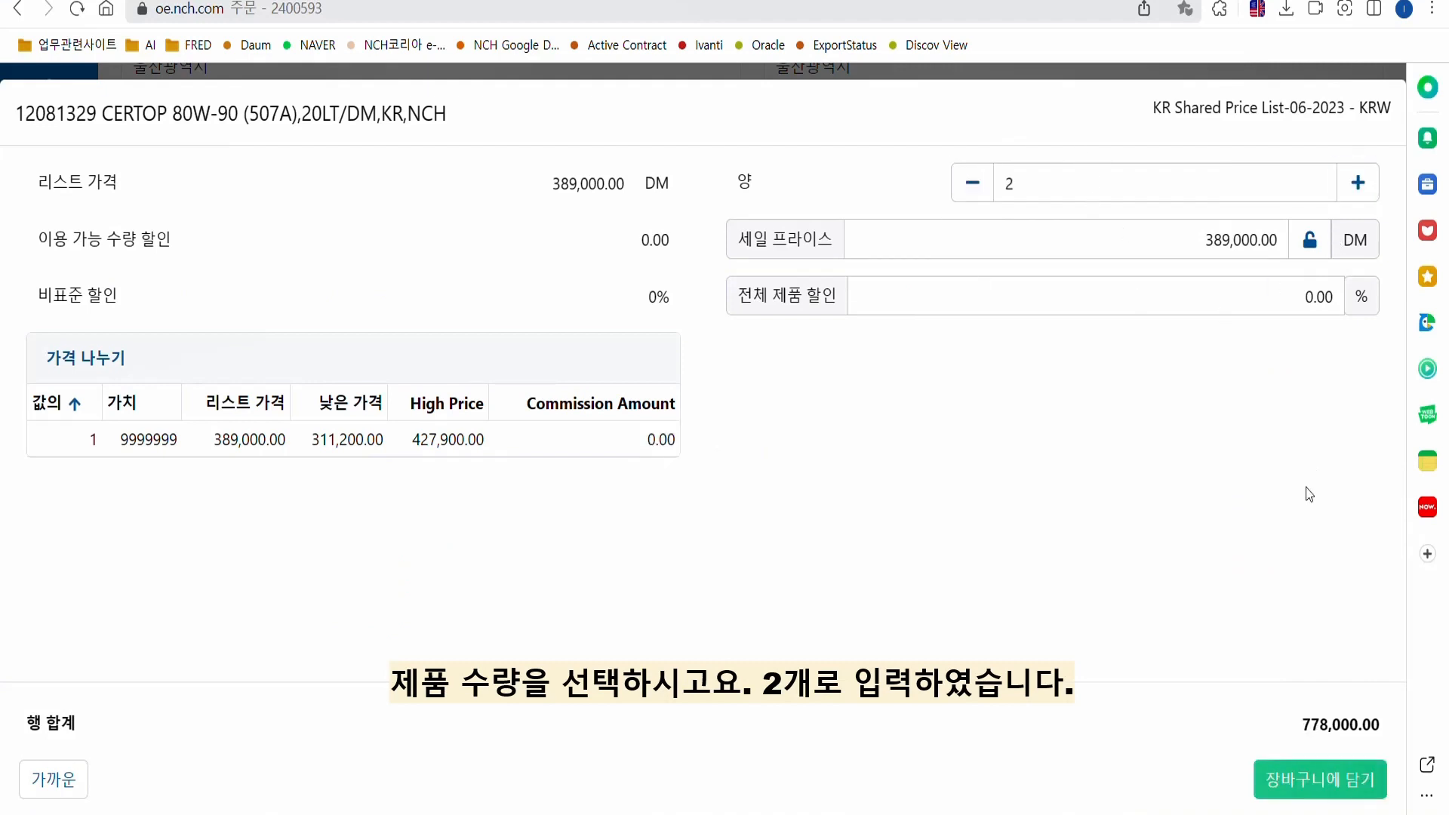
{"action": "left_click", "coordinate": [1336, 789]}
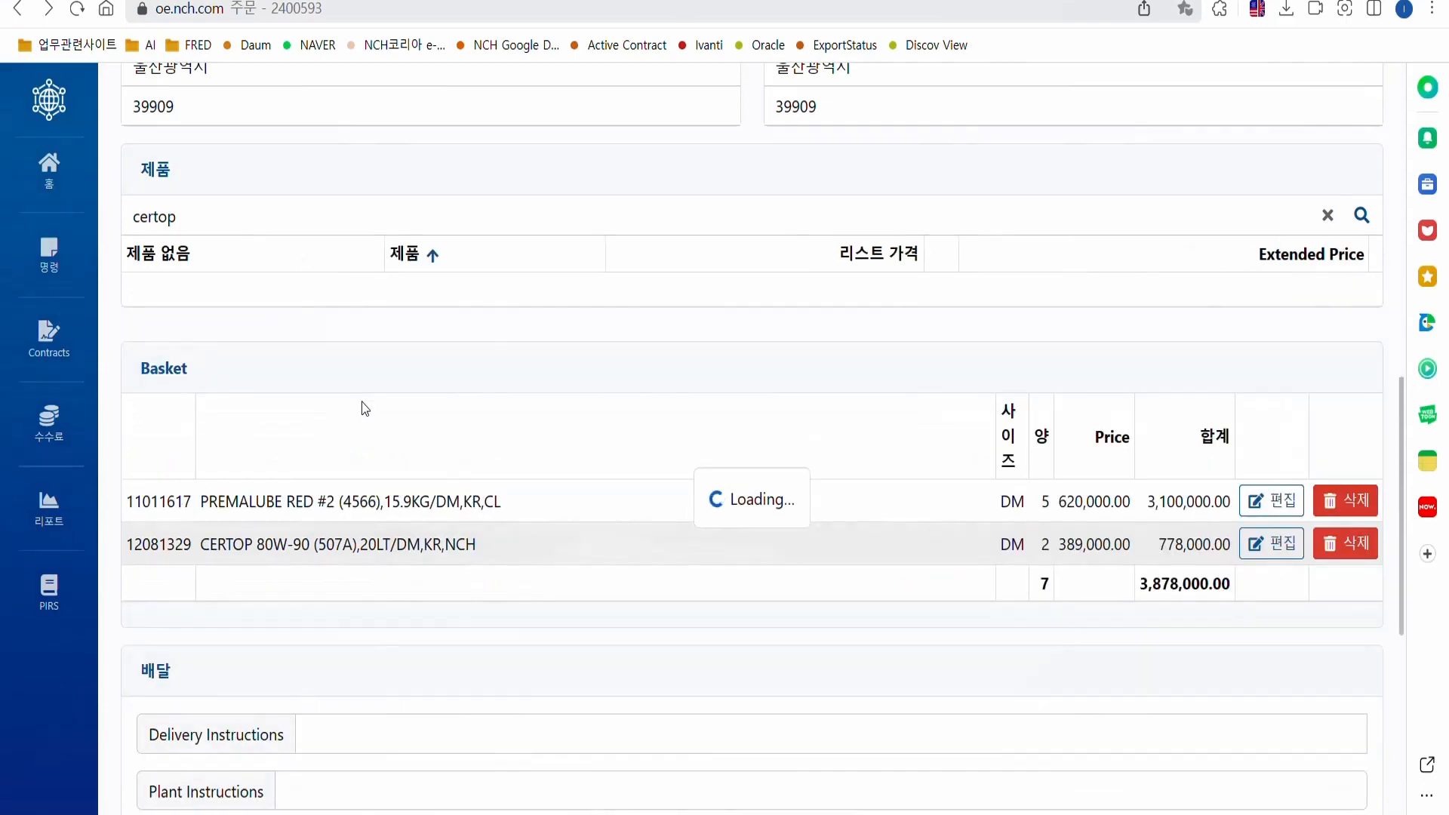
{"action": "scroll", "coordinate": [398, 395], "scroll_direction": "down", "scroll_amount": 2}
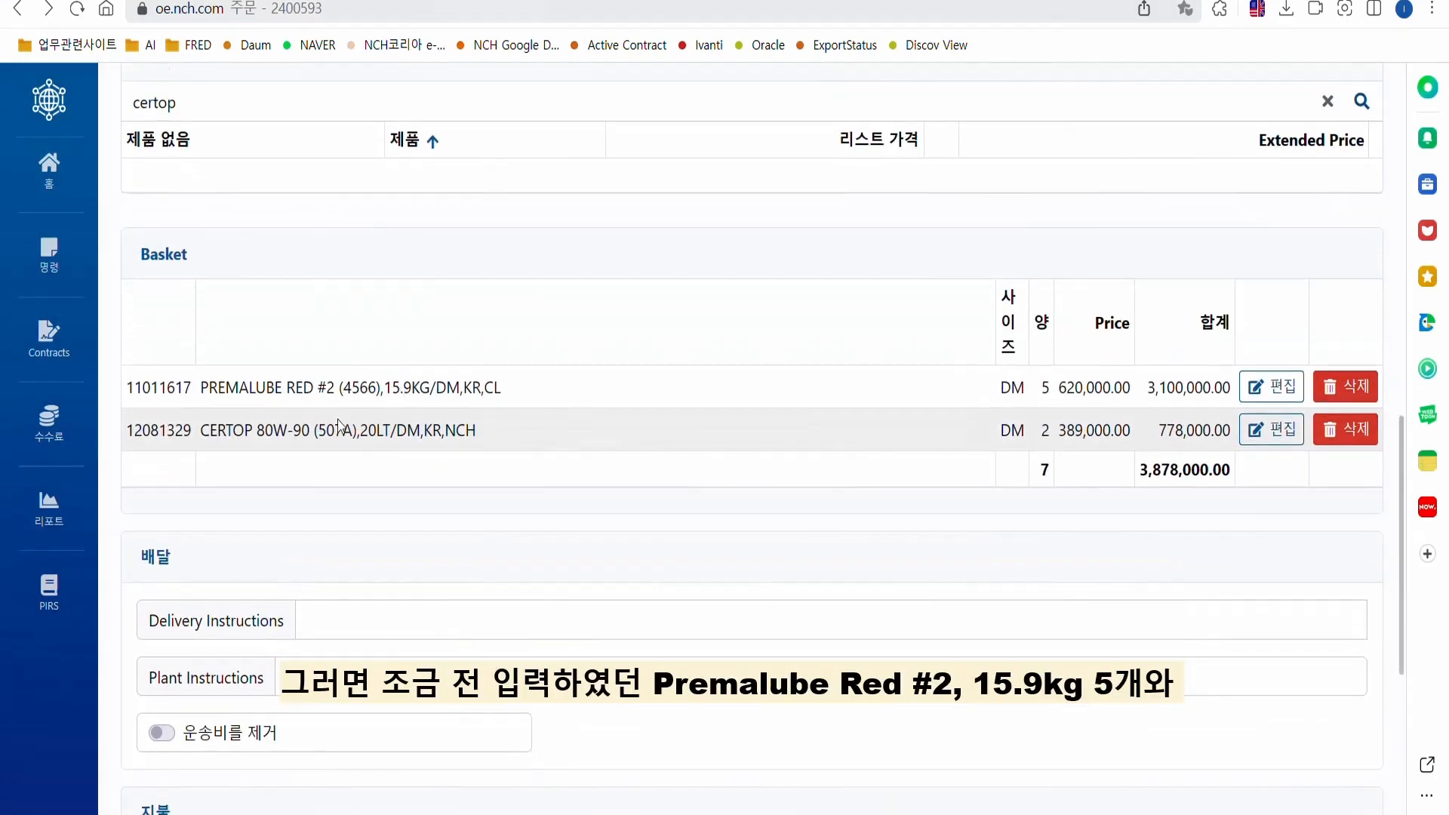
{"action": "scroll", "coordinate": [315, 364], "scroll_direction": "down", "scroll_amount": 2}
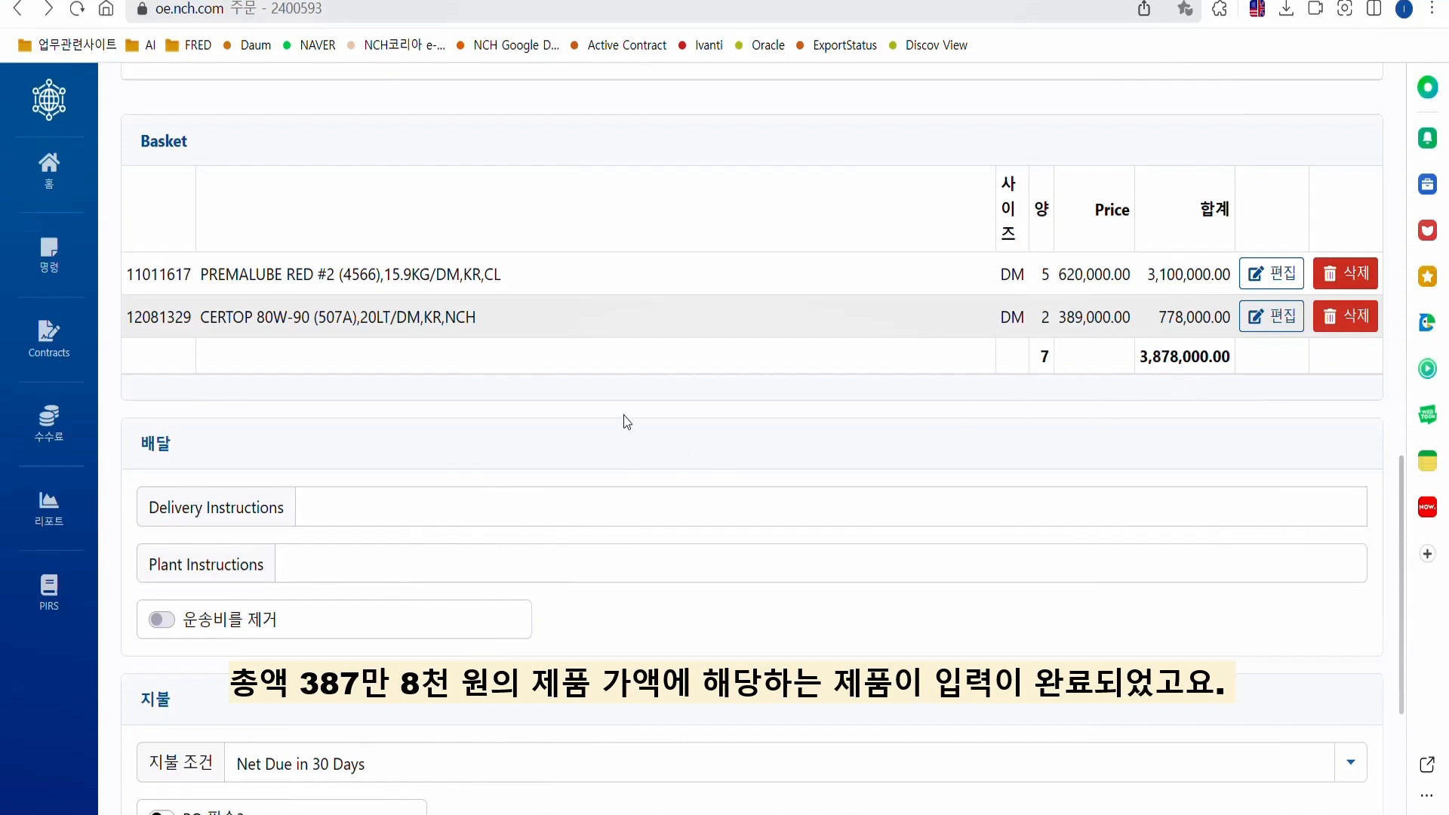
{"action": "scroll", "coordinate": [599, 287], "scroll_direction": "down", "scroll_amount": 3}
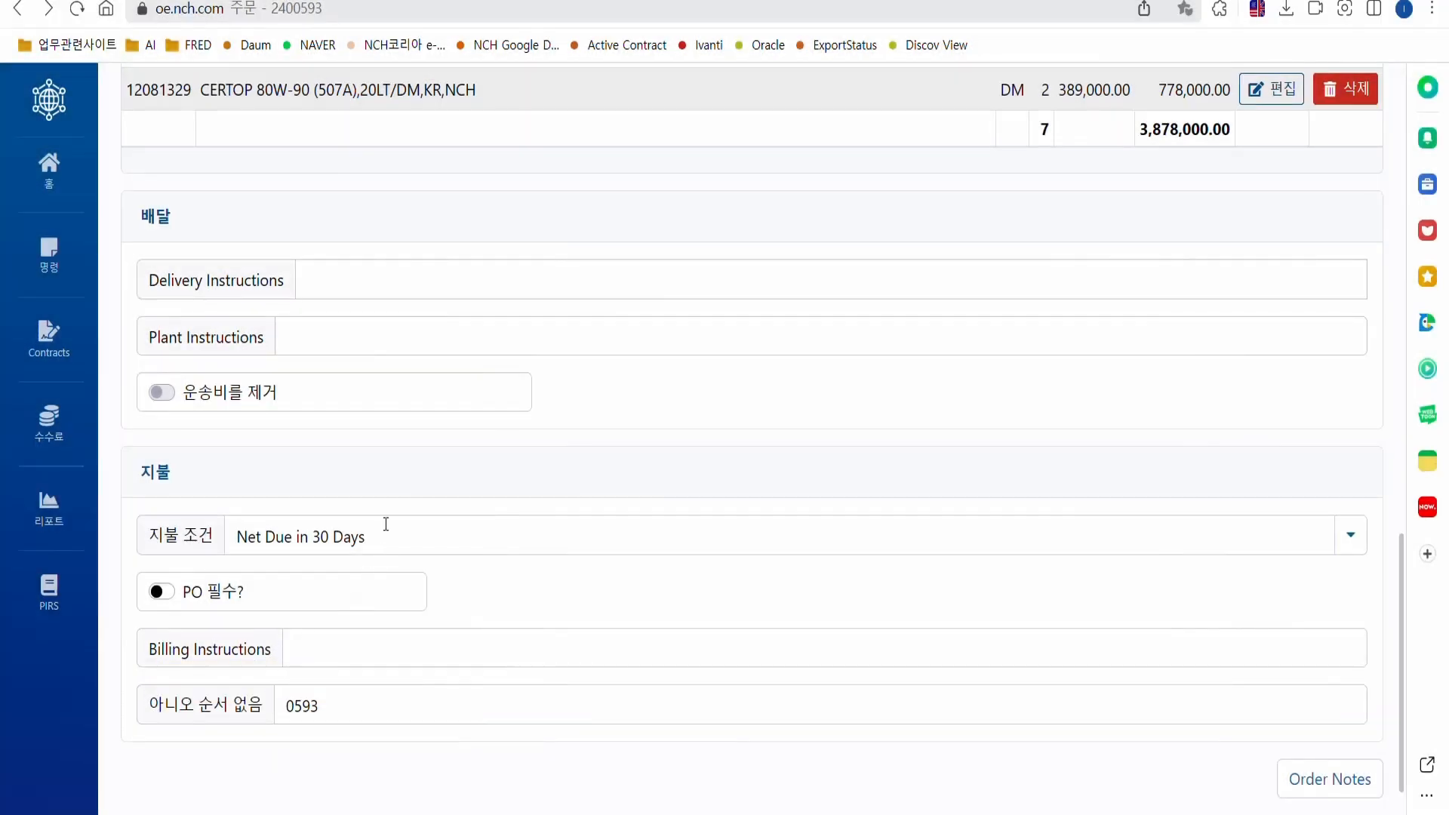
Fill delivery instructions from the saved 대신화물 김해지점 entry, changing 김해 to 울산 to read 대신화물 울산지점.
{"action": "left_click", "coordinate": [392, 281]}
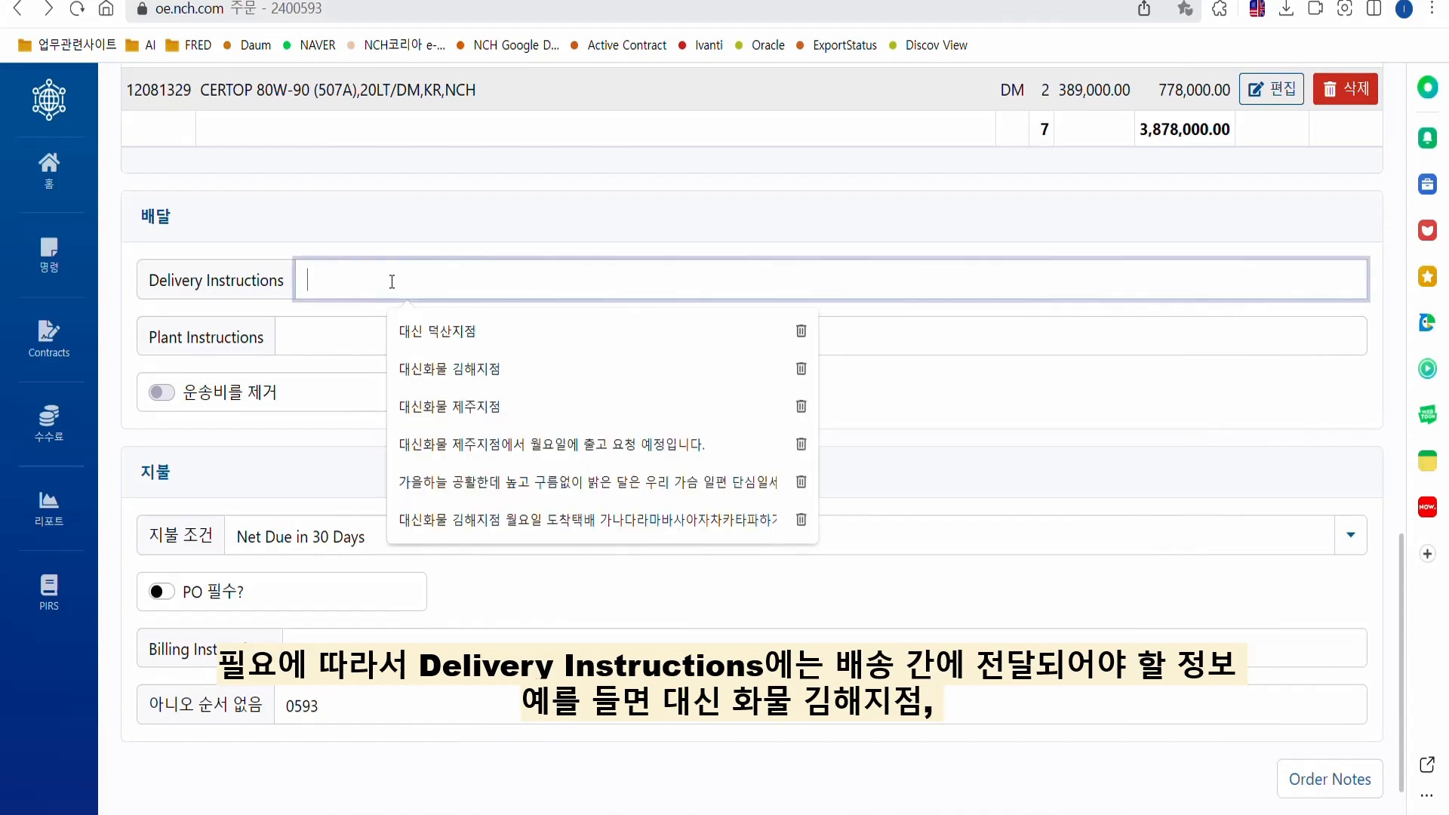
{"action": "left_click", "coordinate": [476, 370]}
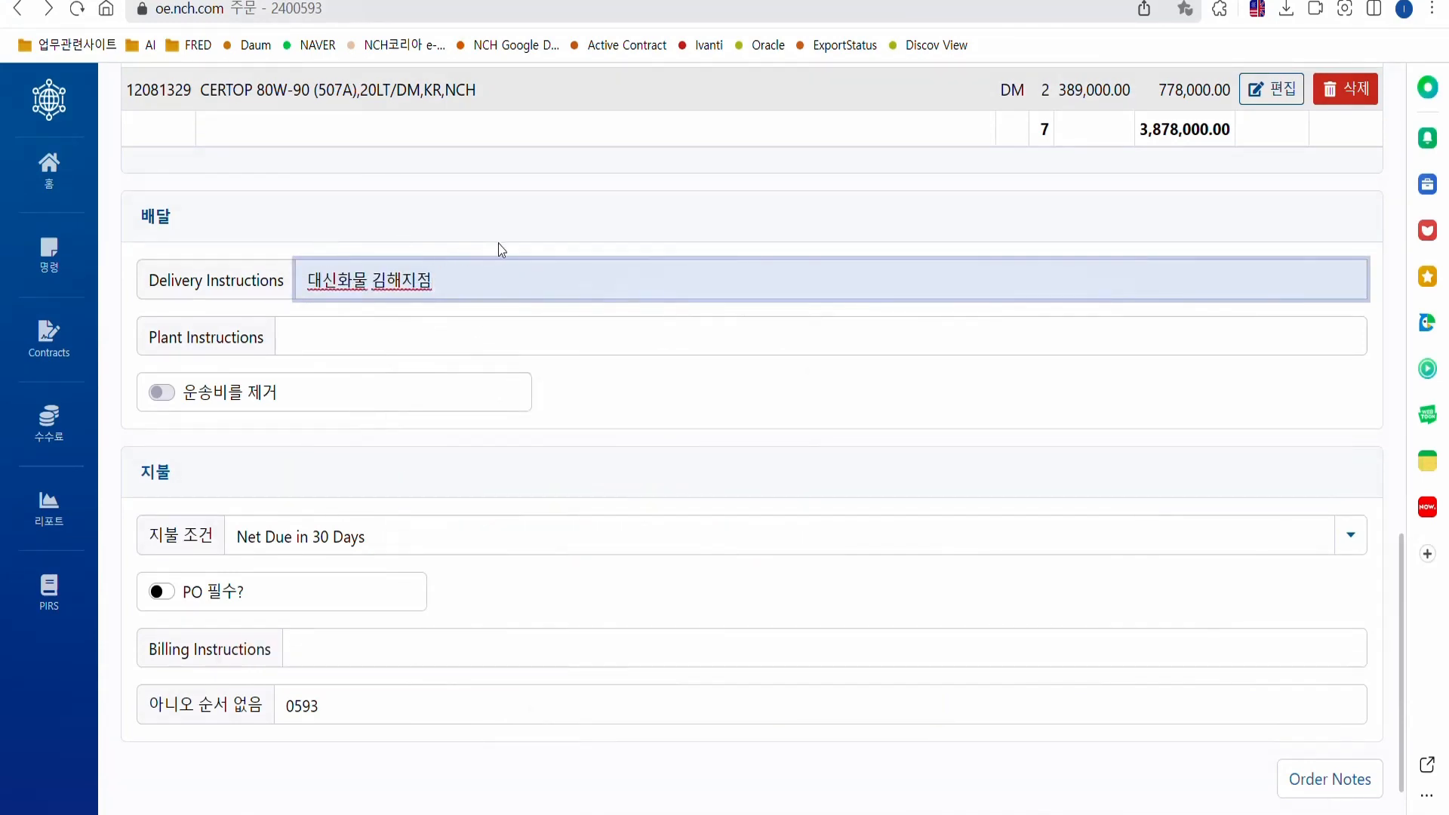
{"action": "scroll", "coordinate": [516, 246], "scroll_direction": "up", "scroll_amount": 10}
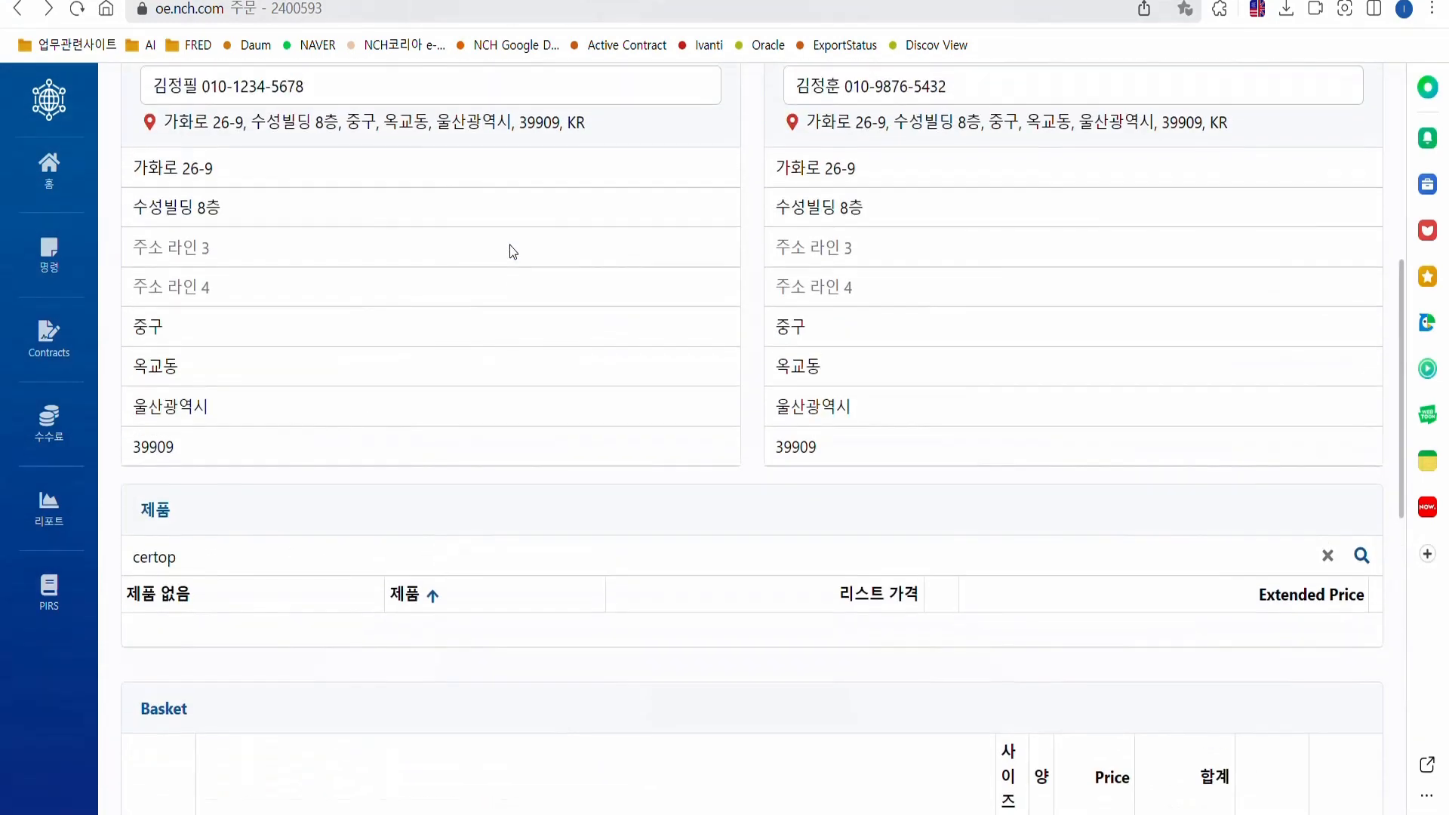
{"action": "scroll", "coordinate": [510, 244], "scroll_direction": "down", "scroll_amount": 9}
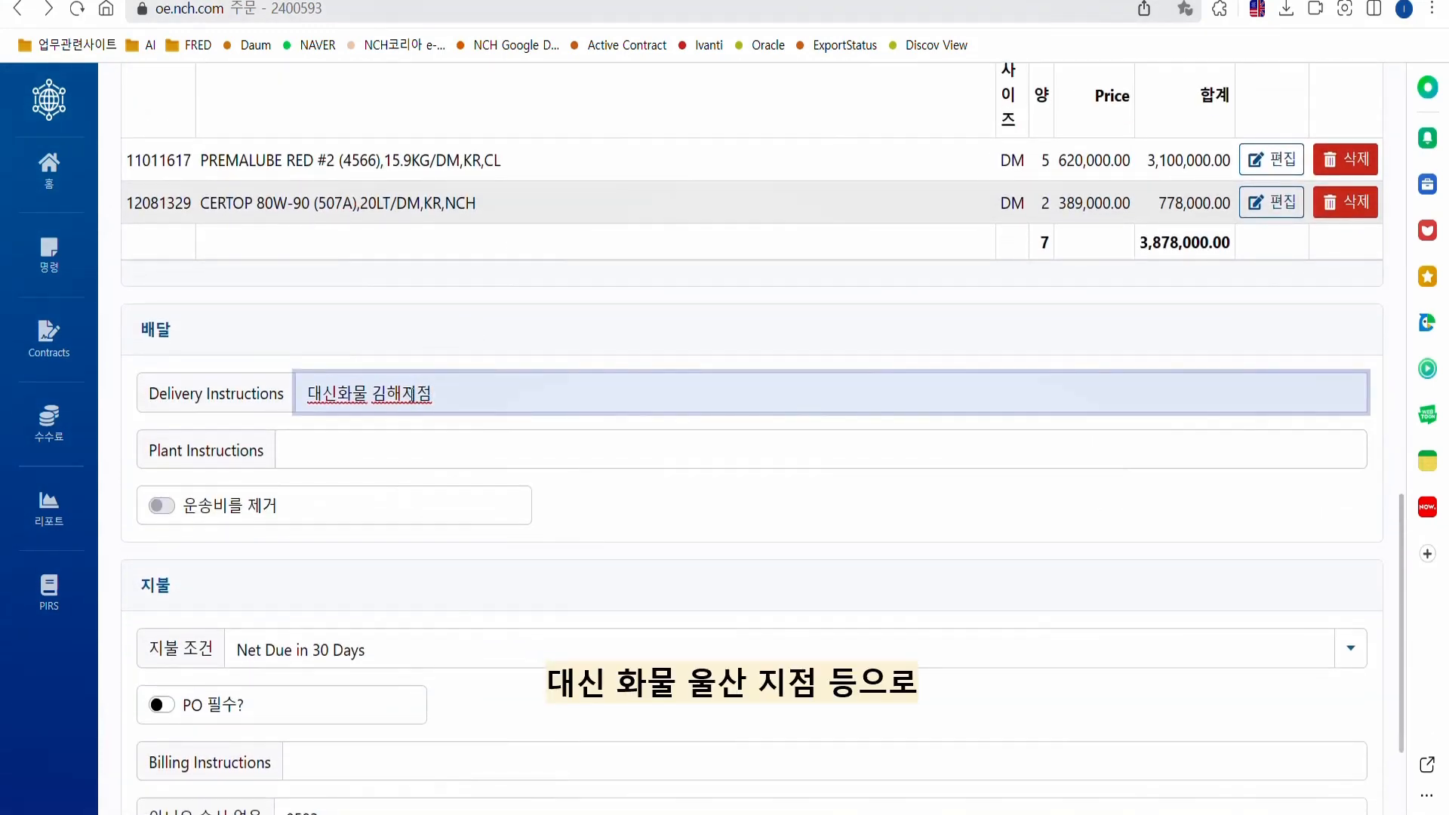
{"action": "left_click", "coordinate": [410, 396]}
{"action": "key", "text": "BackSpace"}
{"action": "key", "text": "BackSpace"}
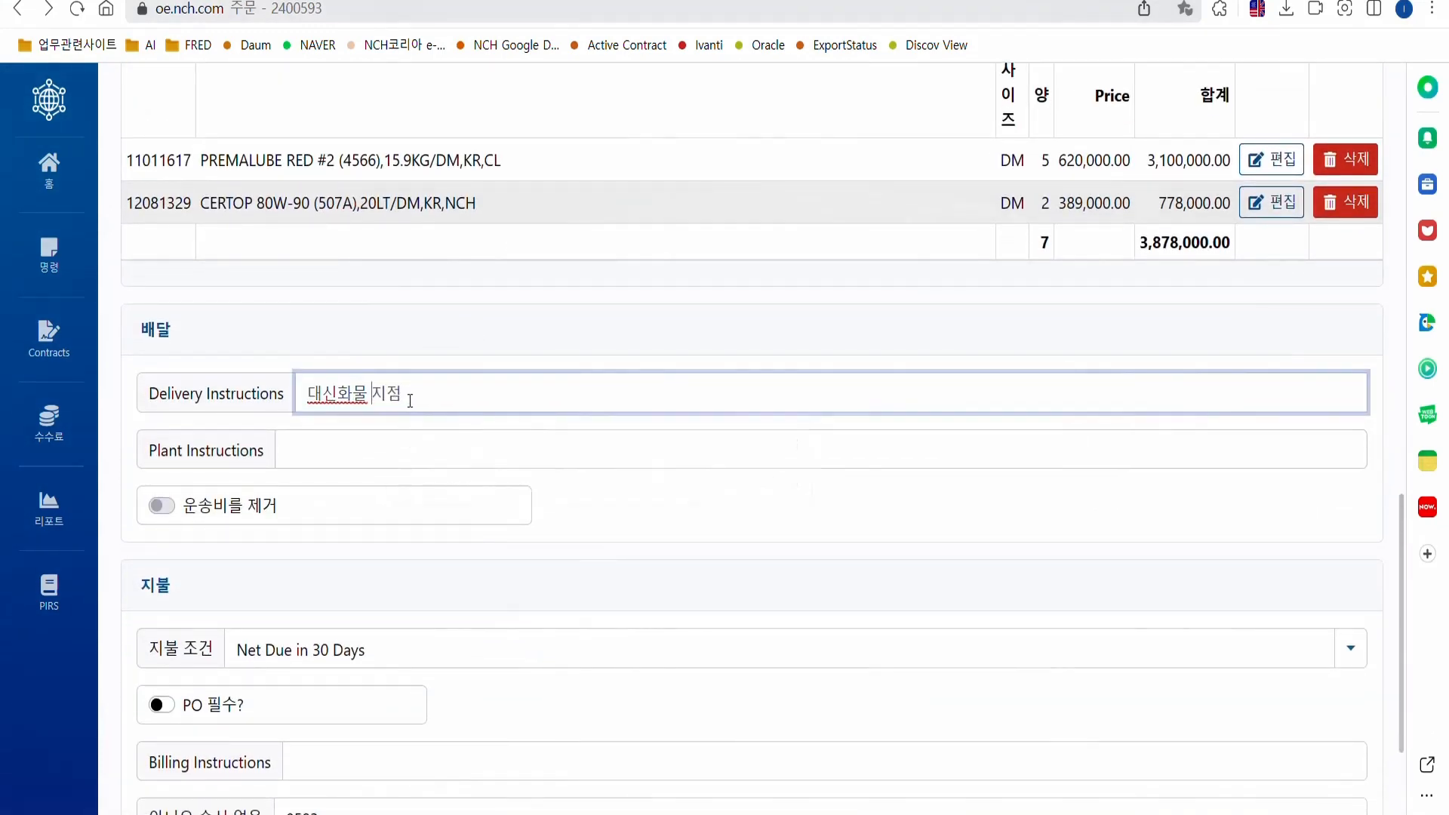
{"action": "type", "text": "d"}
{"action": "key", "text": "BackSpace"}
{"action": "type", "text": "울산"}
{"action": "left_click", "coordinate": [480, 358]}
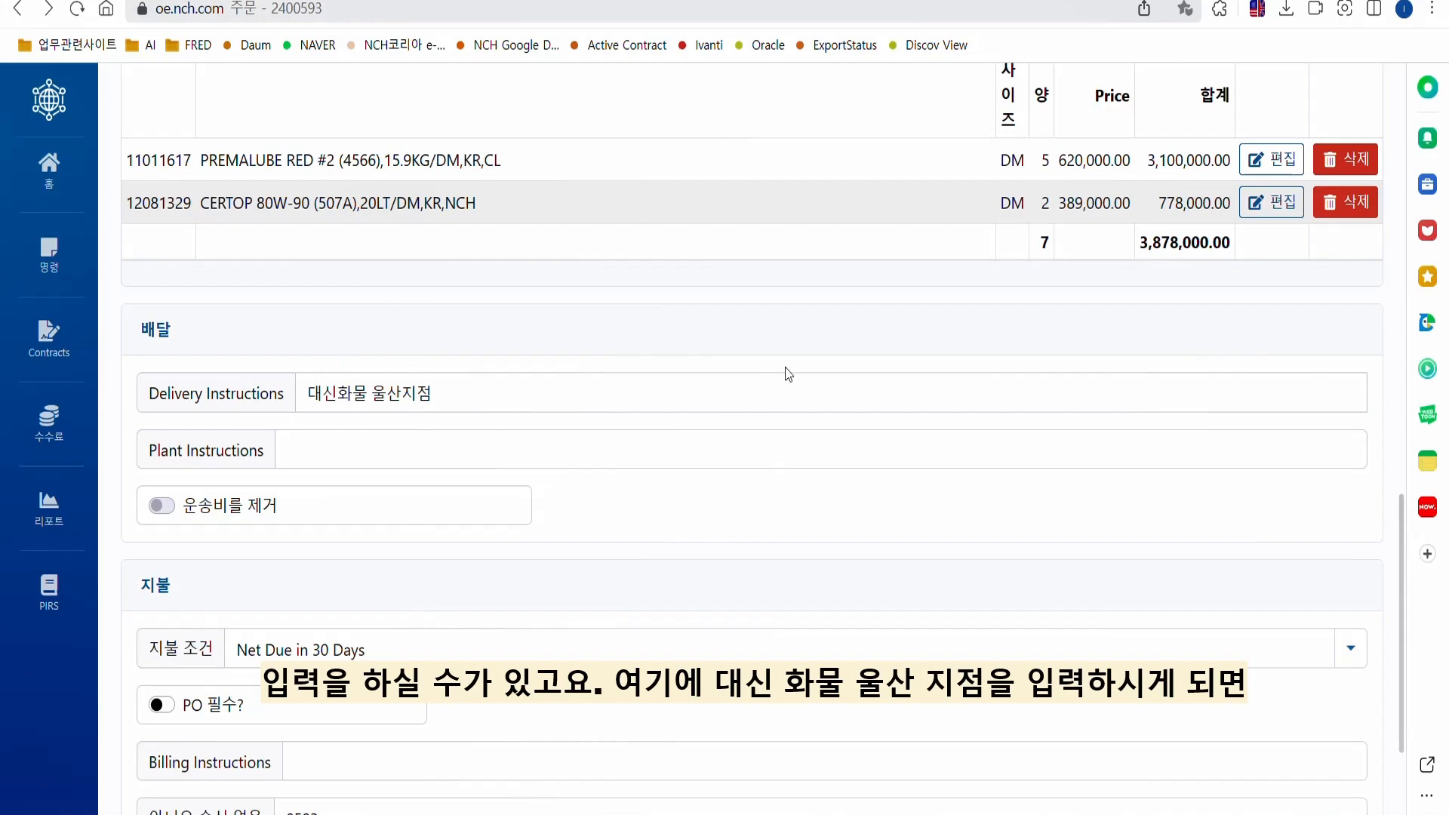
{"action": "scroll", "coordinate": [788, 374], "scroll_direction": "up", "scroll_amount": 15}
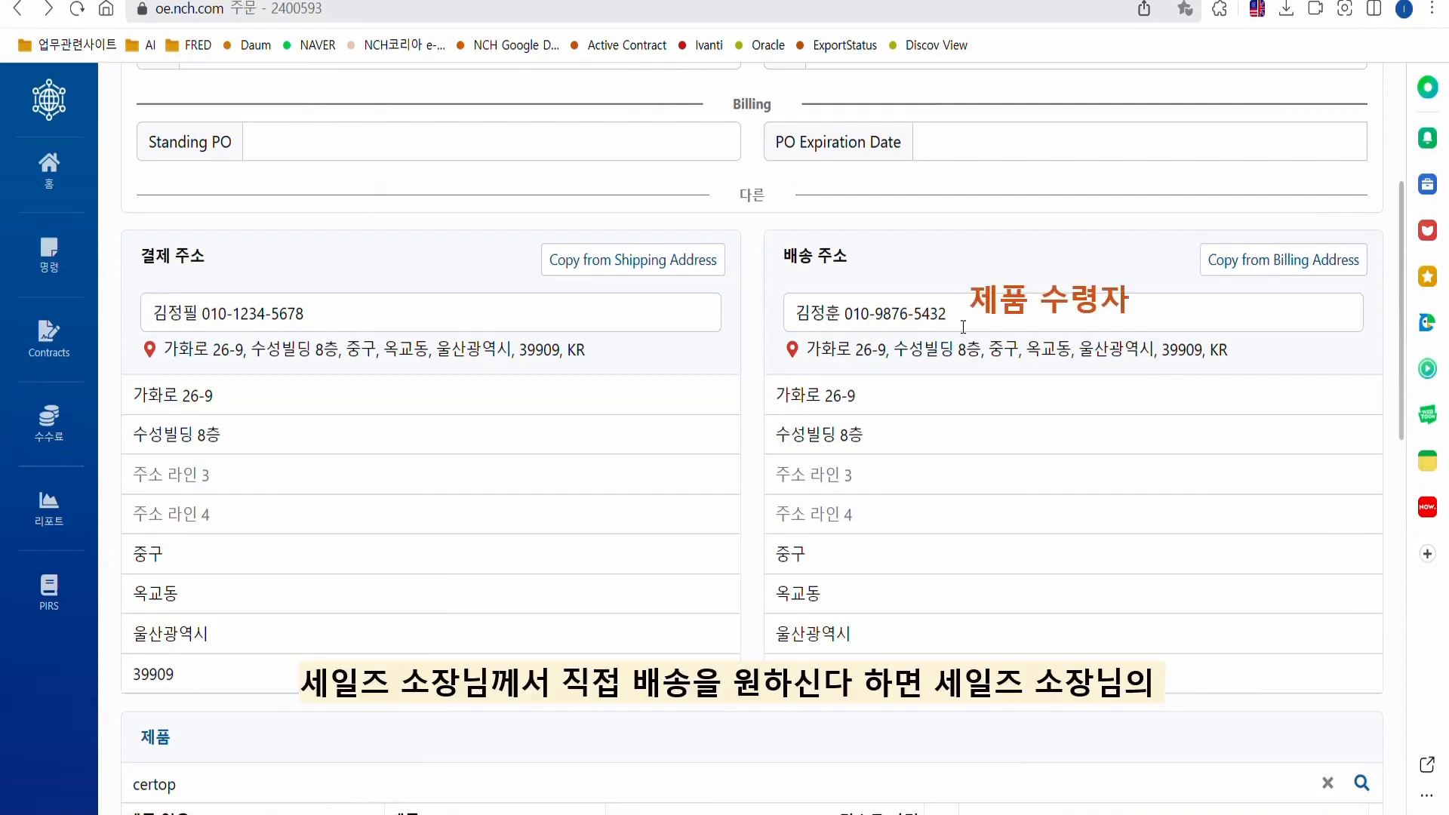
Overwrite the shipping recipient field with the new contact's name and mobile number.
{"action": "triple_click", "coordinate": [819, 313]}
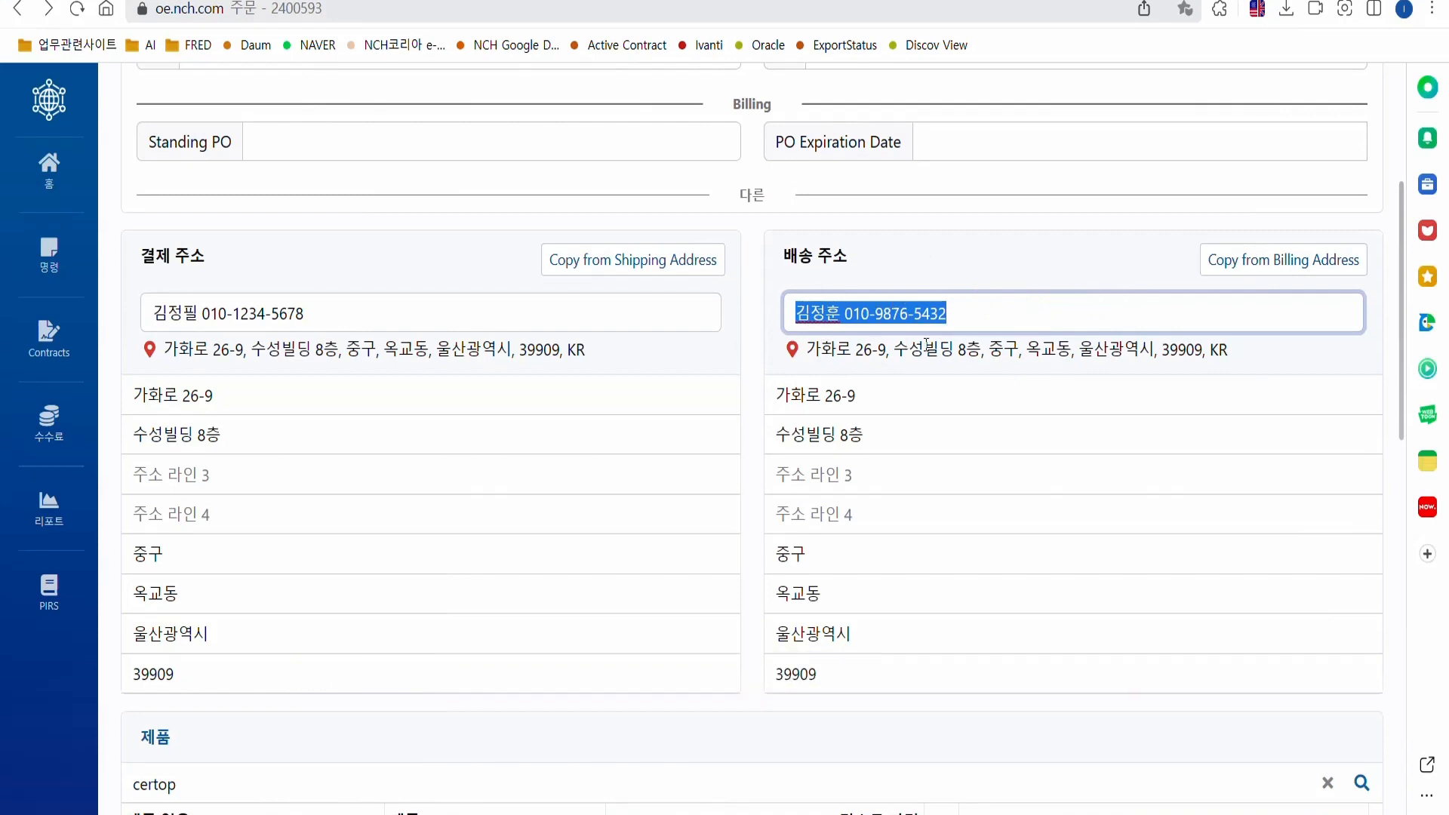
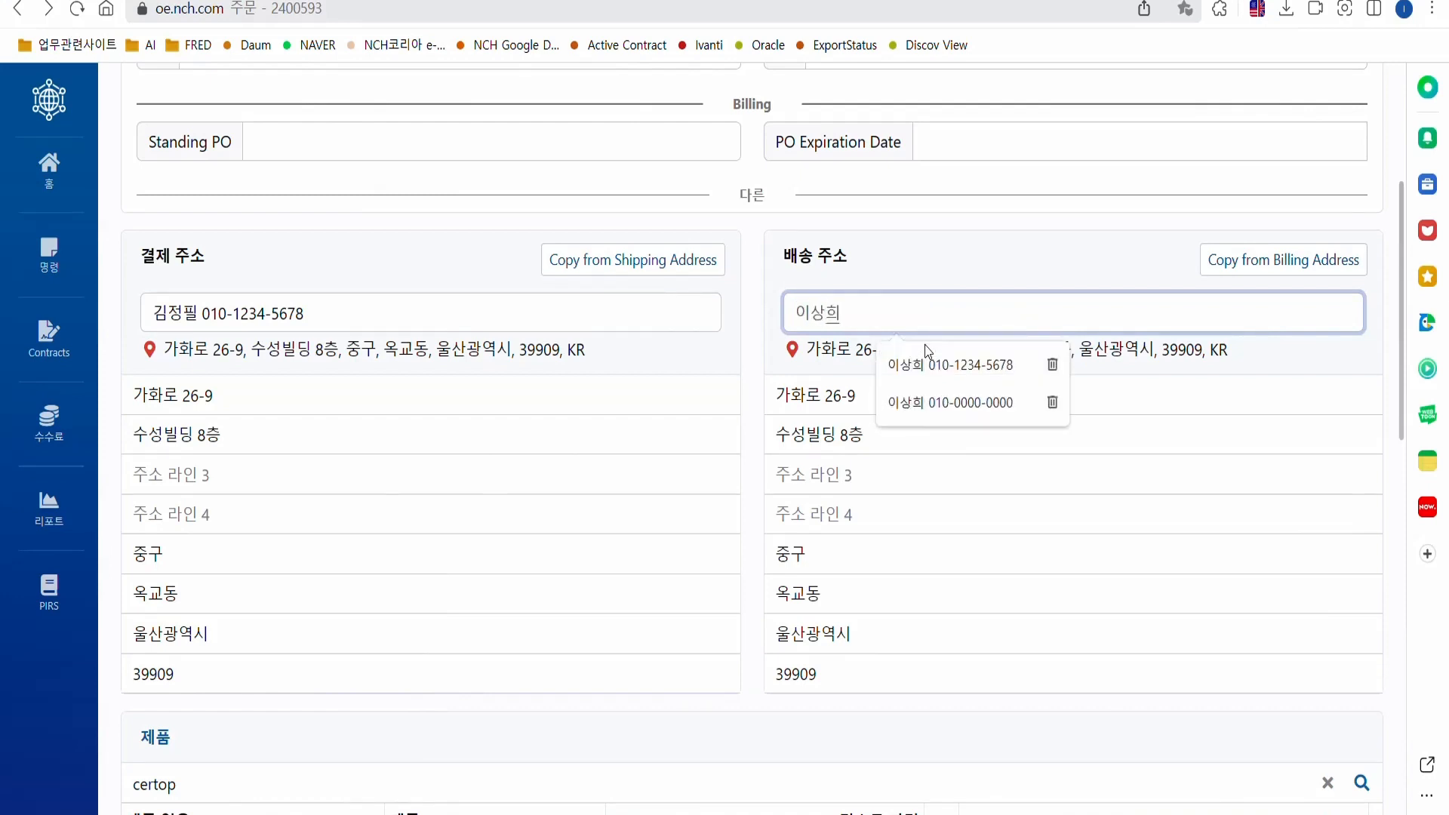
{"action": "type", "text": "010-2345-6789"}
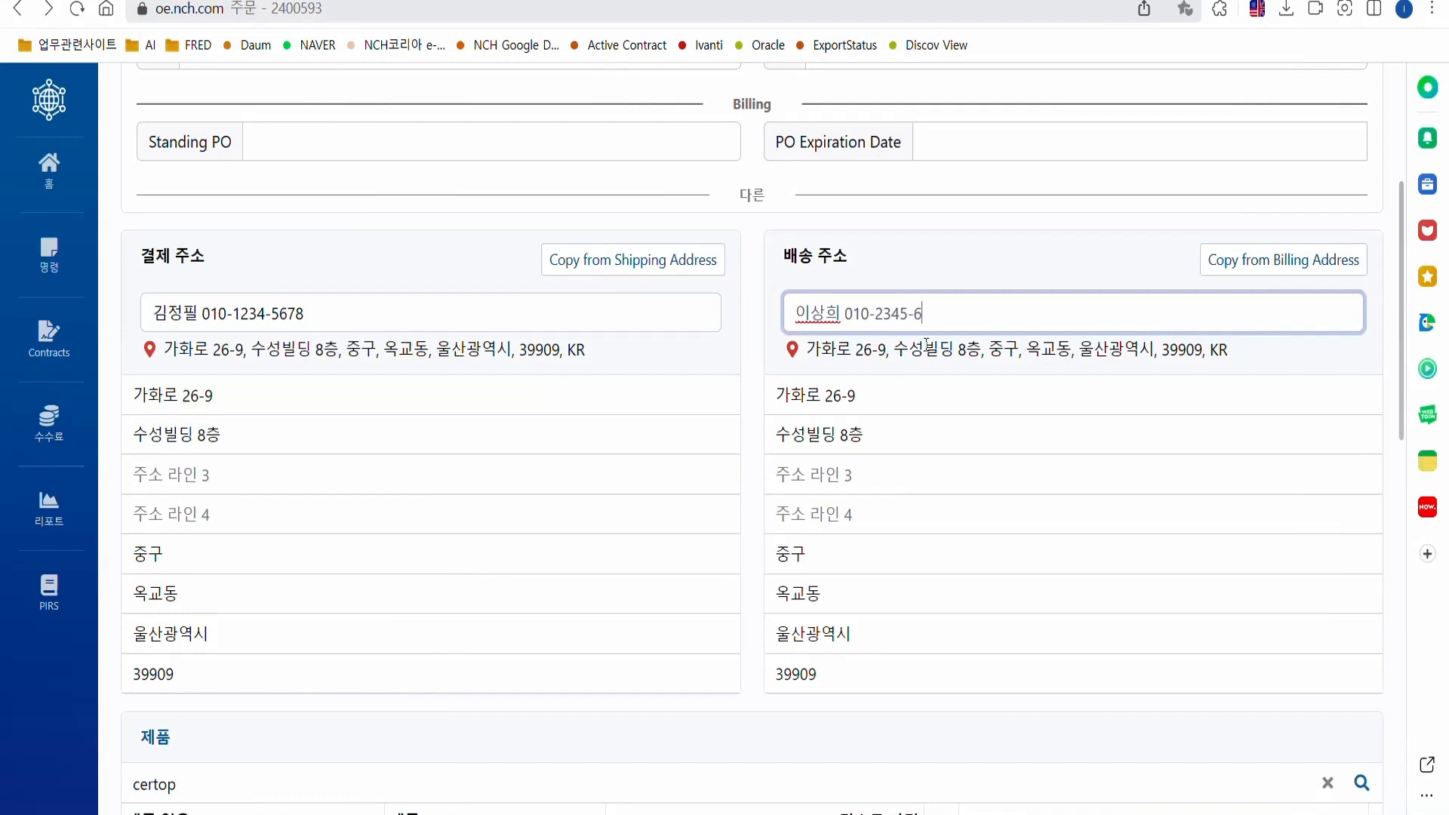
{"action": "left_click", "coordinate": [924, 252]}
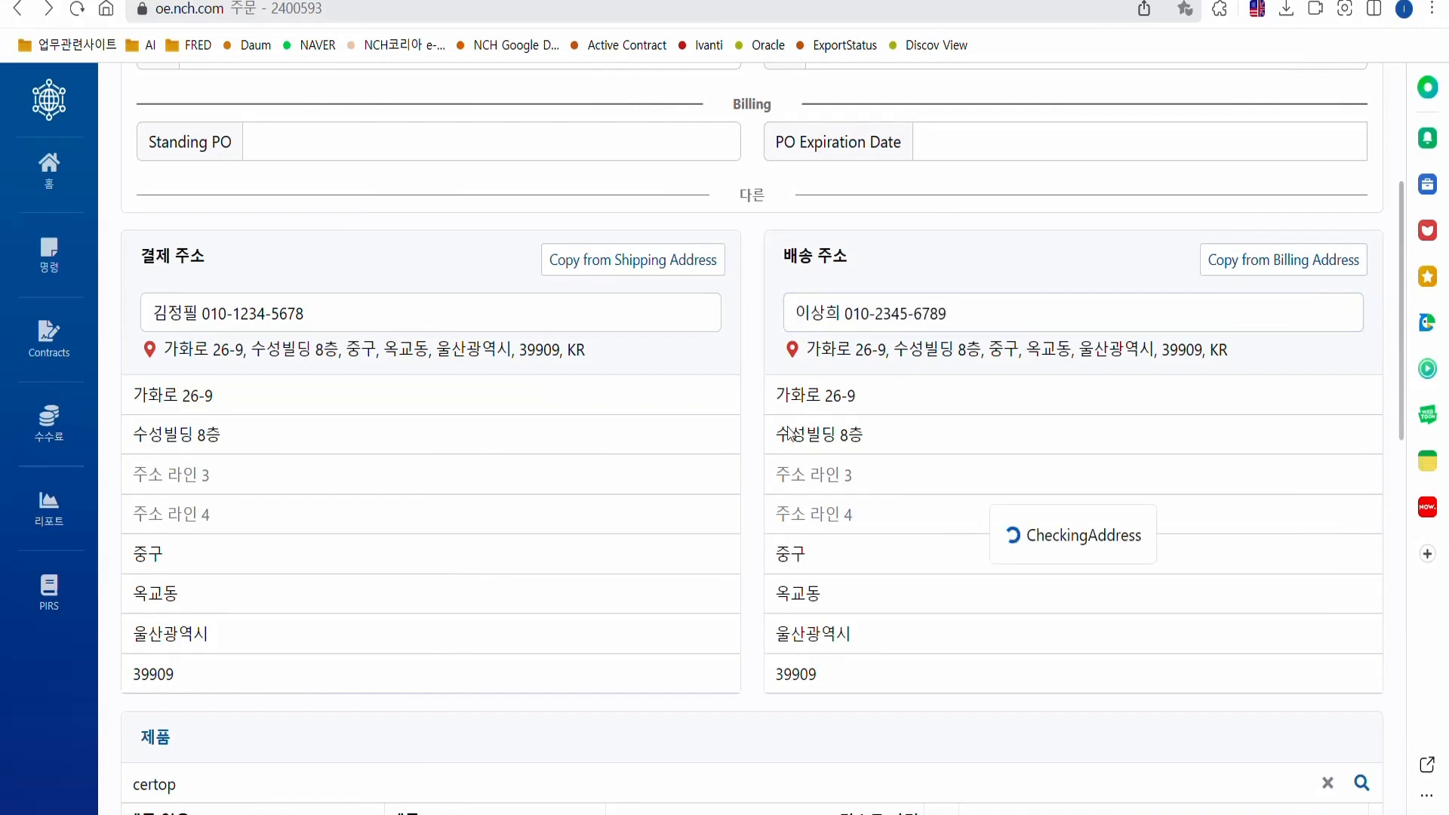
{"action": "scroll", "coordinate": [612, 446], "scroll_direction": "down", "scroll_amount": 5}
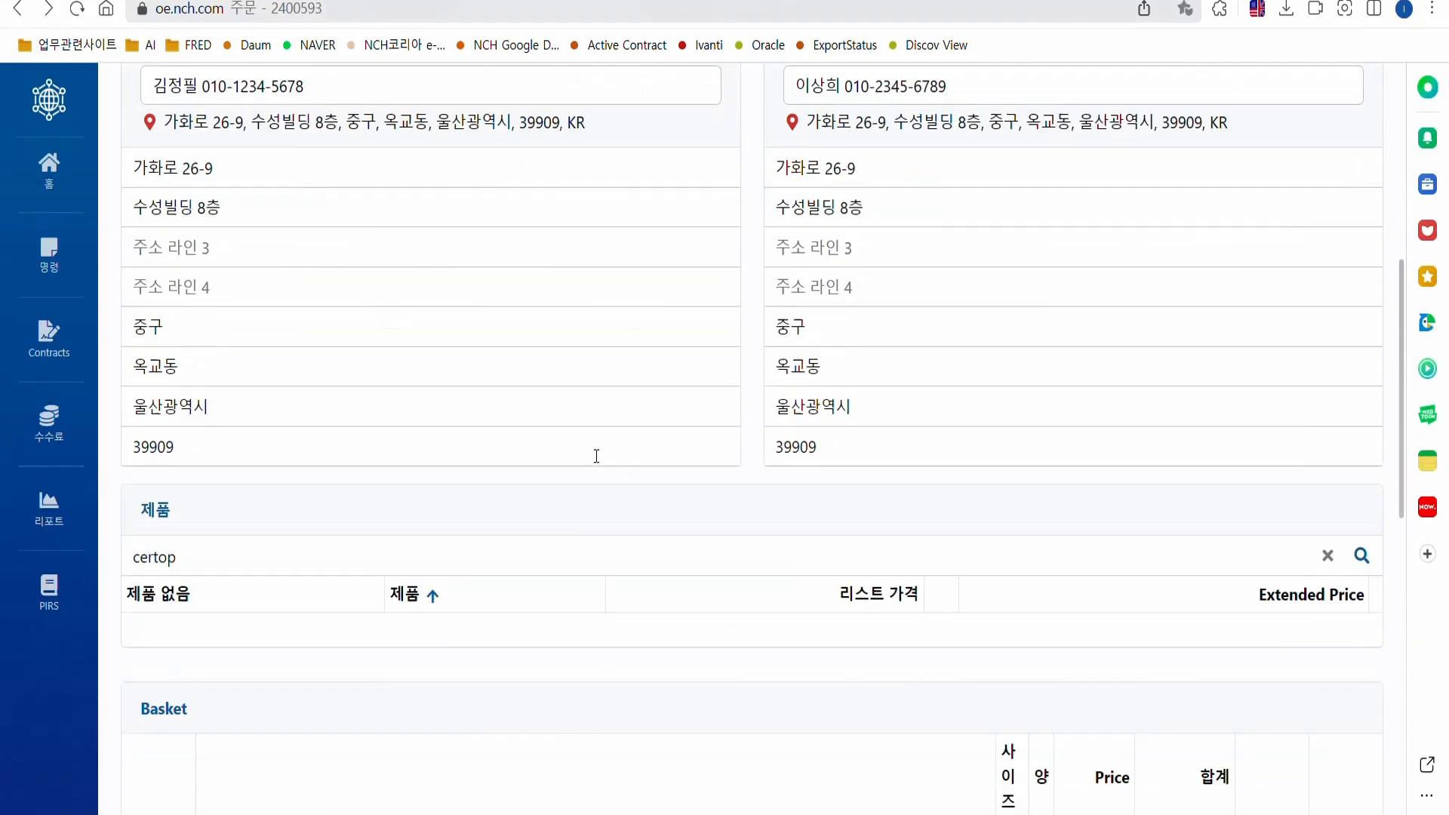
Fill plant instructions with the saved 거명 entry from the autocomplete list.
{"action": "scroll", "coordinate": [567, 449], "scroll_direction": "down", "scroll_amount": 7}
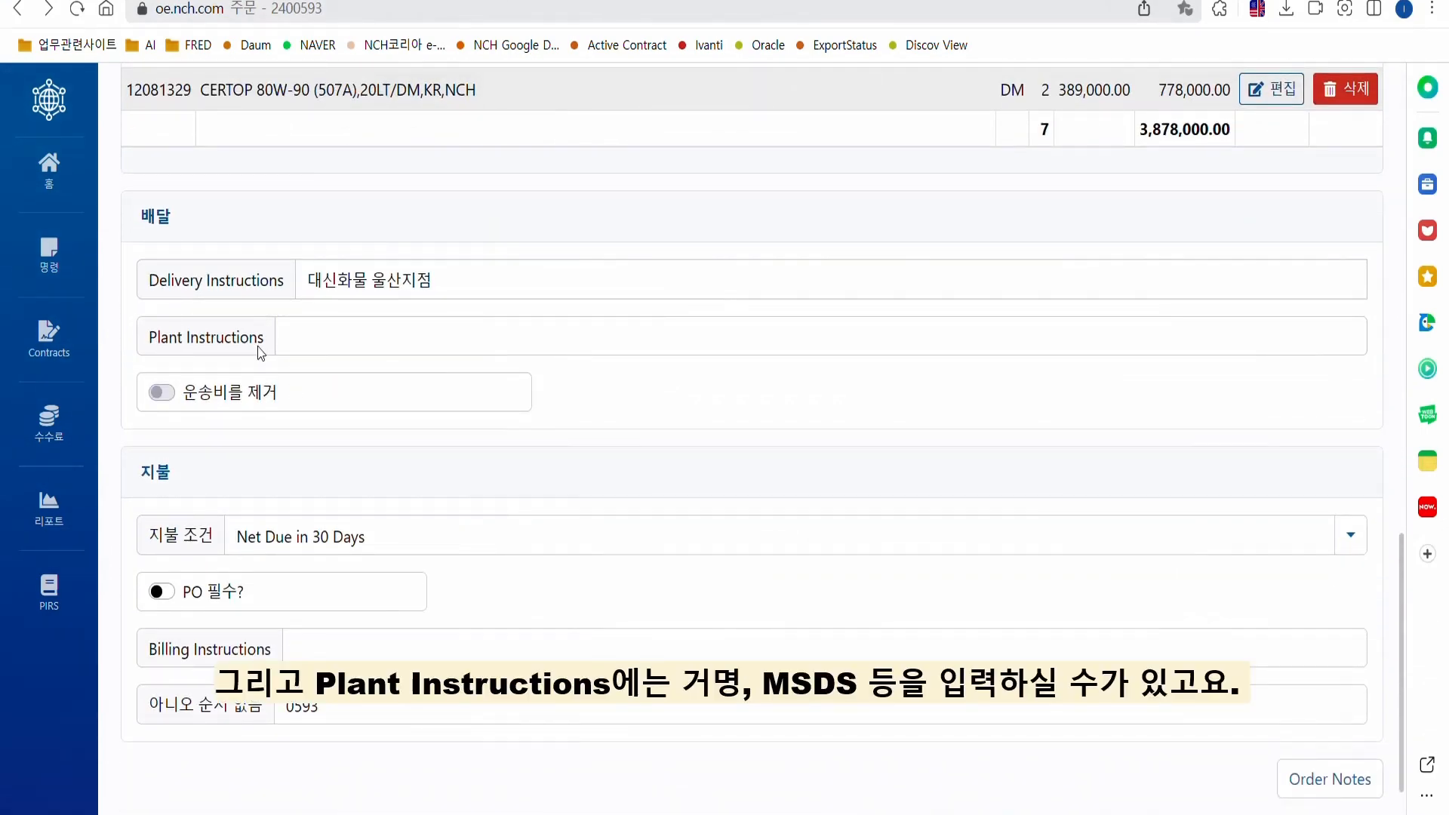
{"action": "left_click", "coordinate": [329, 336]}
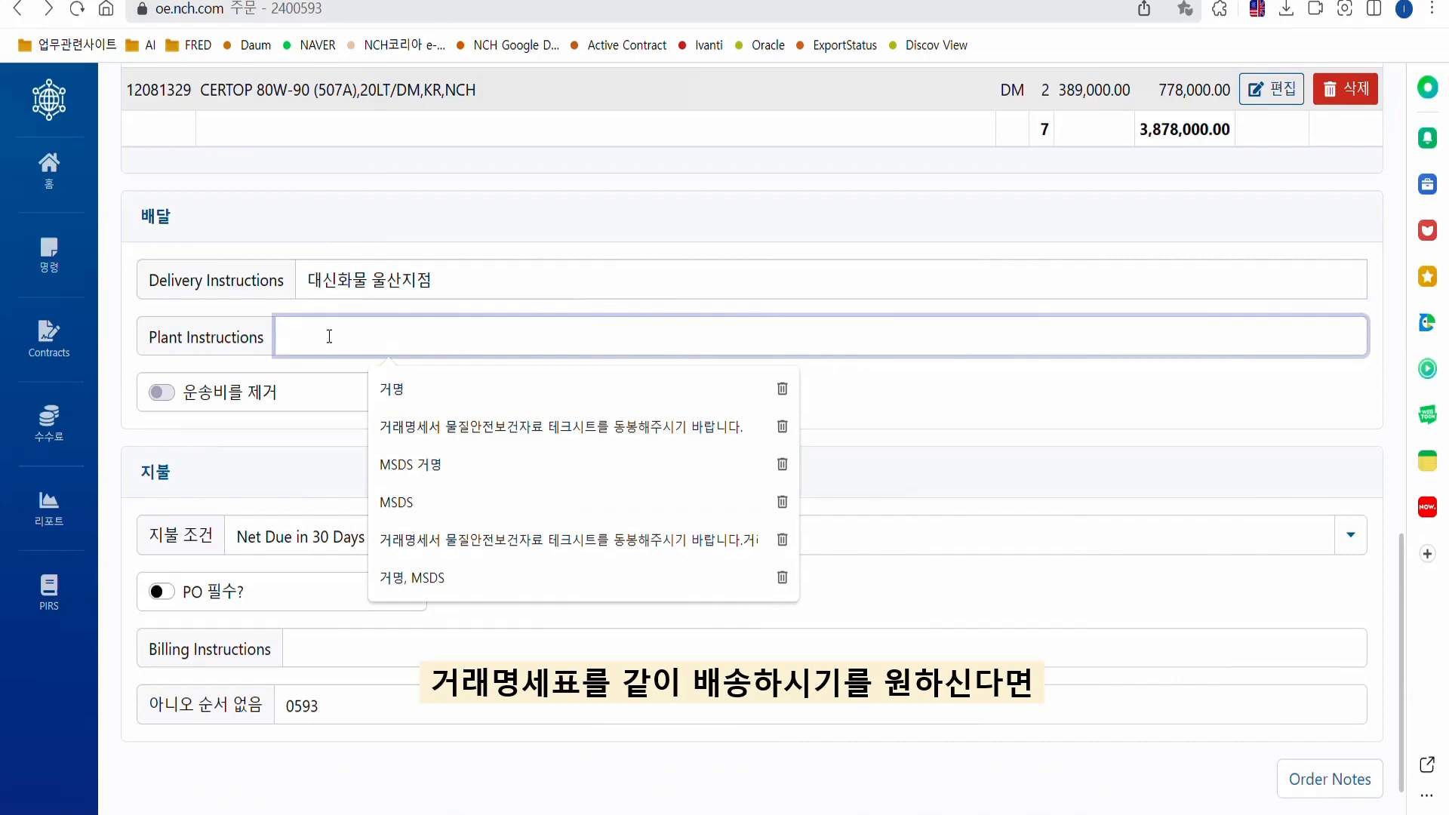
{"action": "left_click", "coordinate": [382, 388]}
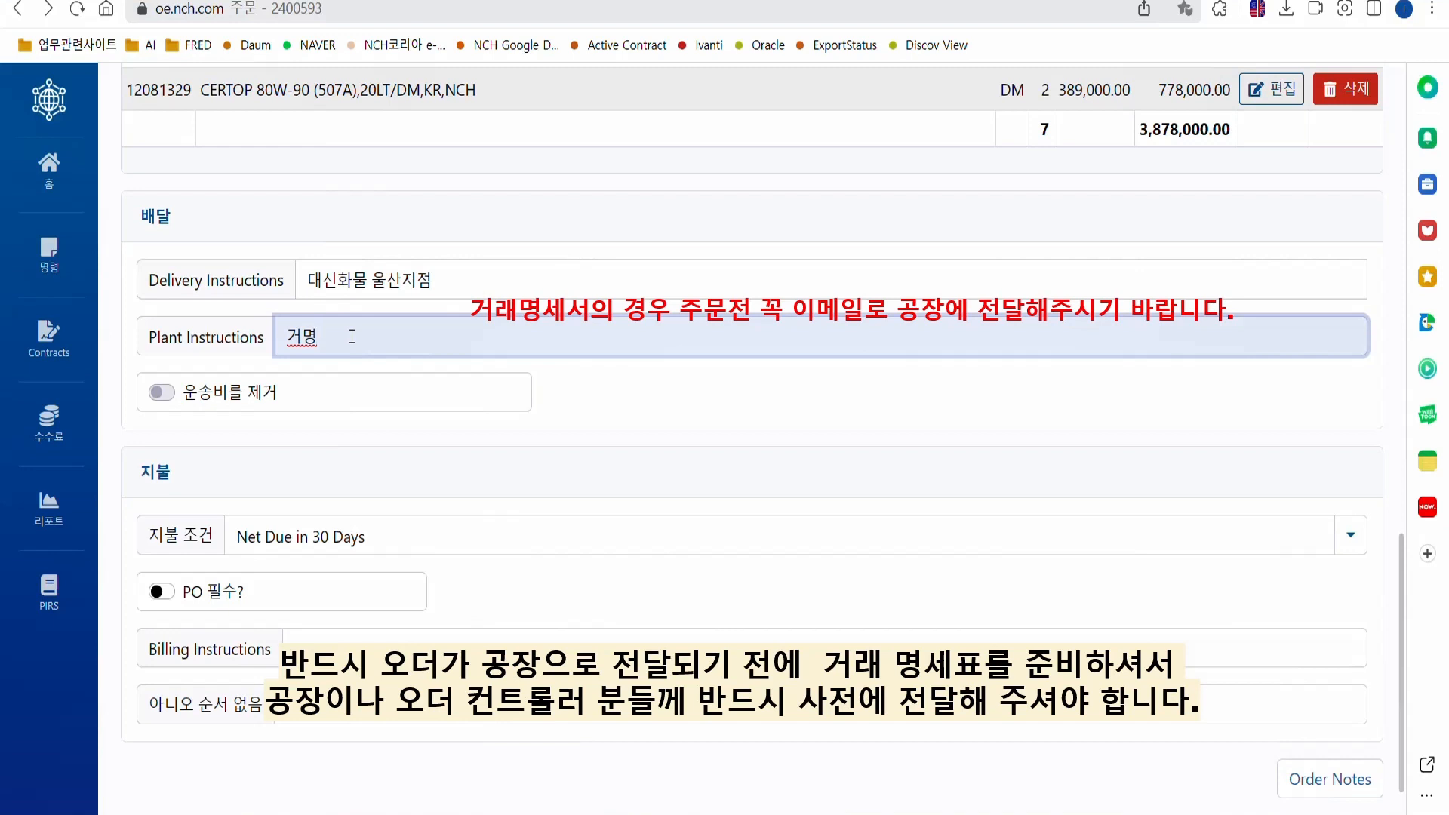
{"action": "left_click_drag", "start_coordinate": [389, 341], "coordinate": [156, 362]}
{"action": "left_click", "coordinate": [661, 403]}
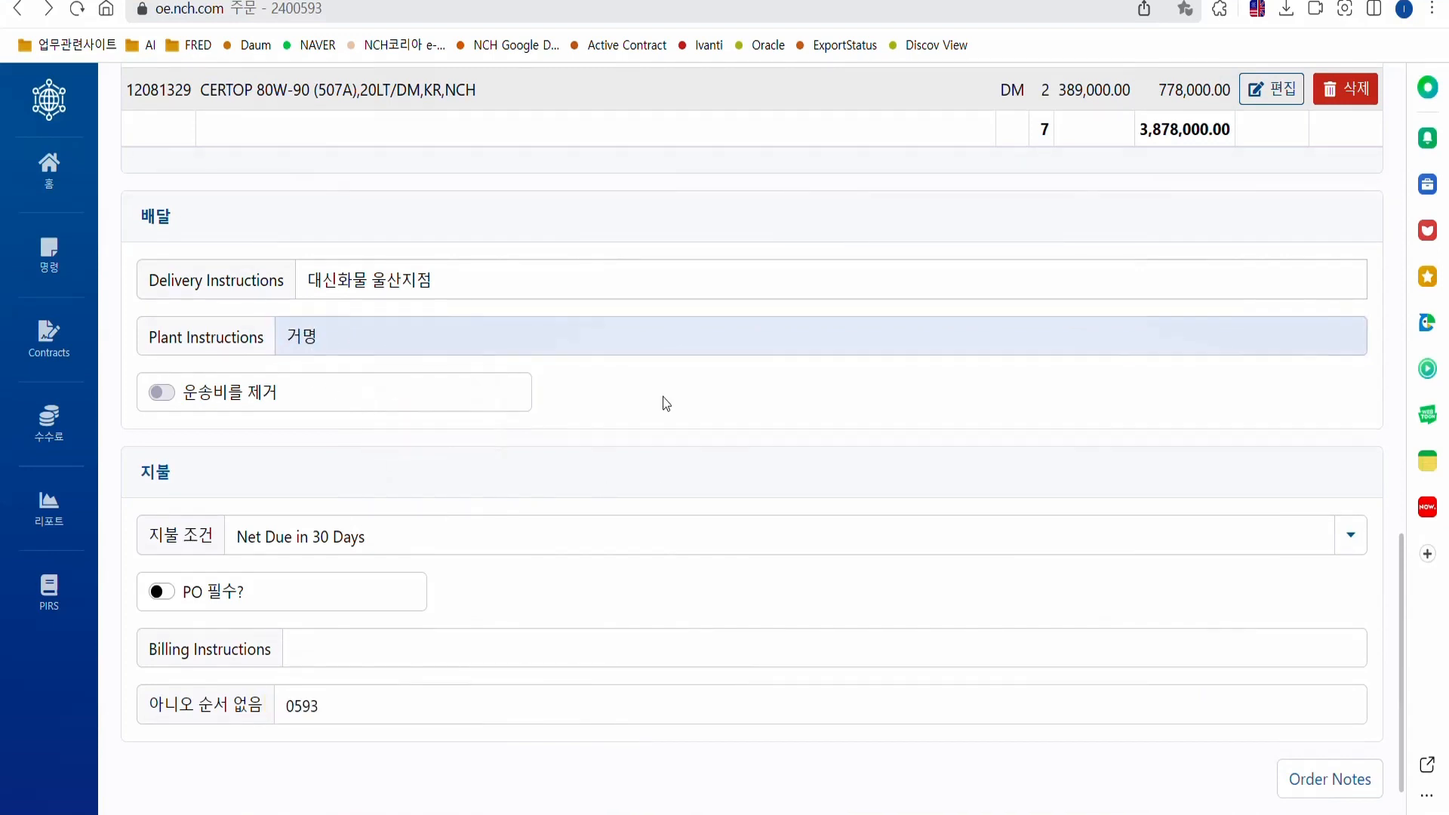
{"action": "scroll", "coordinate": [660, 404], "scroll_direction": "down", "scroll_amount": 1}
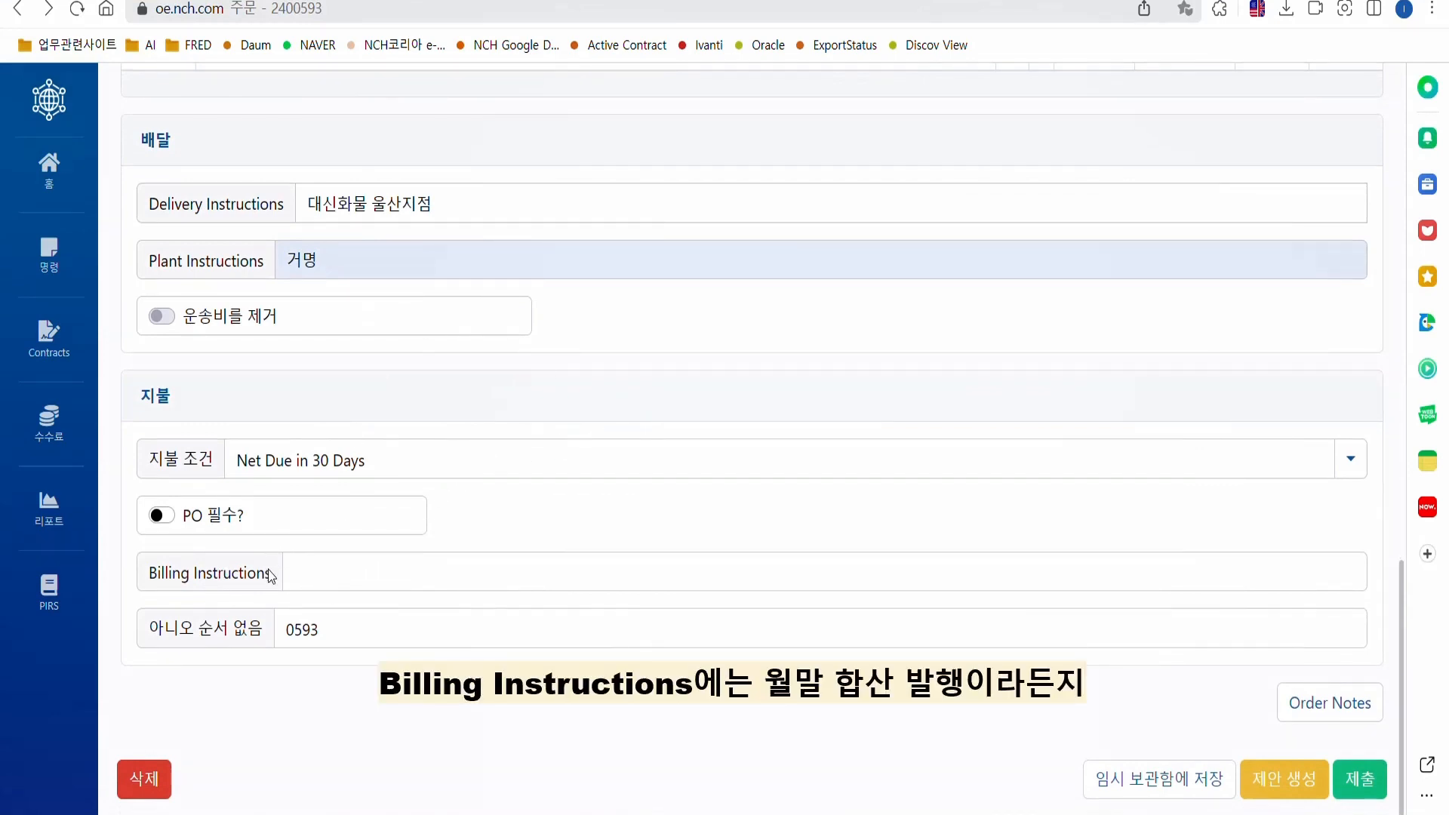
{"action": "left_click", "coordinate": [332, 567]}
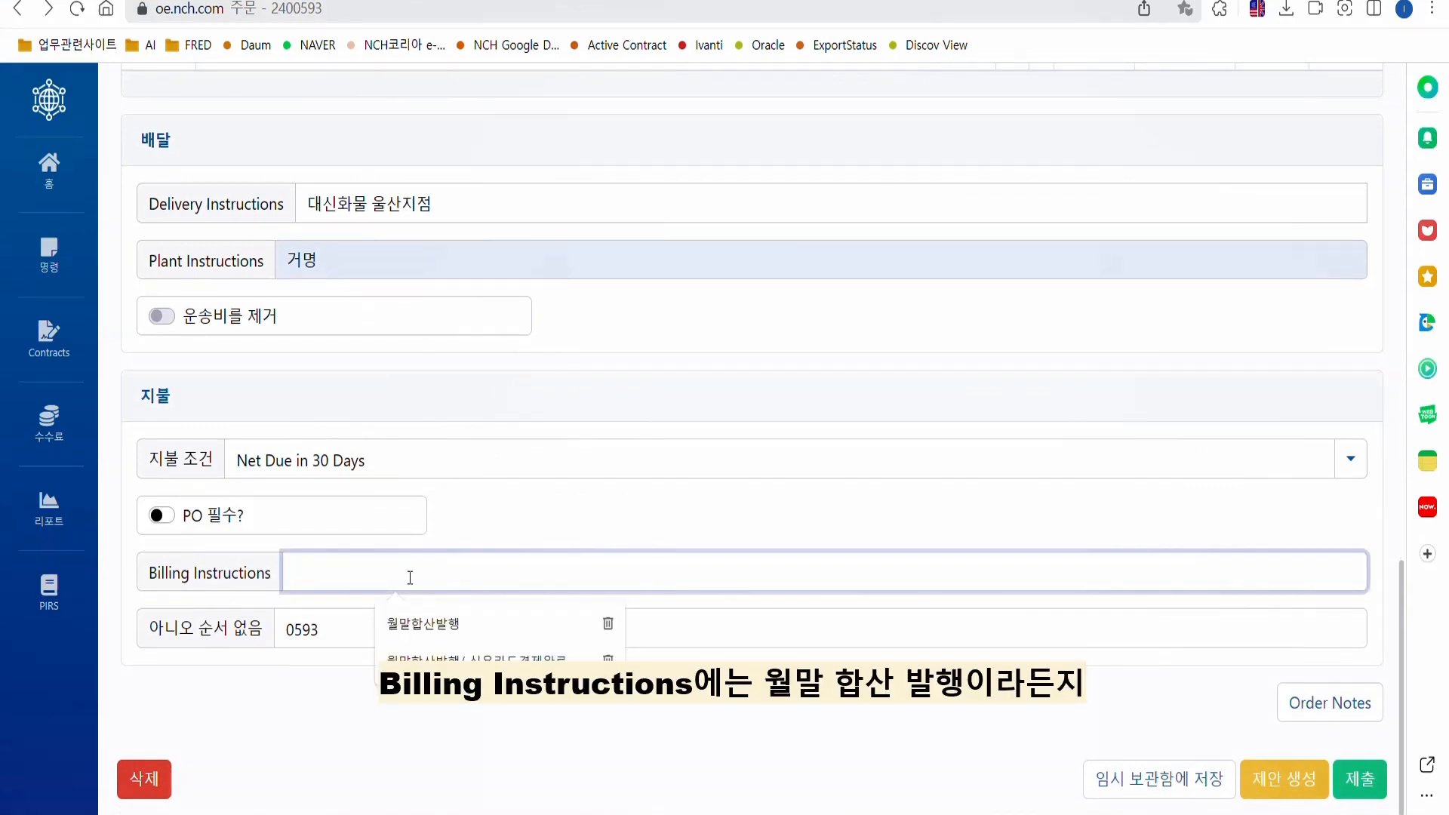
{"action": "left_click", "coordinate": [429, 631]}
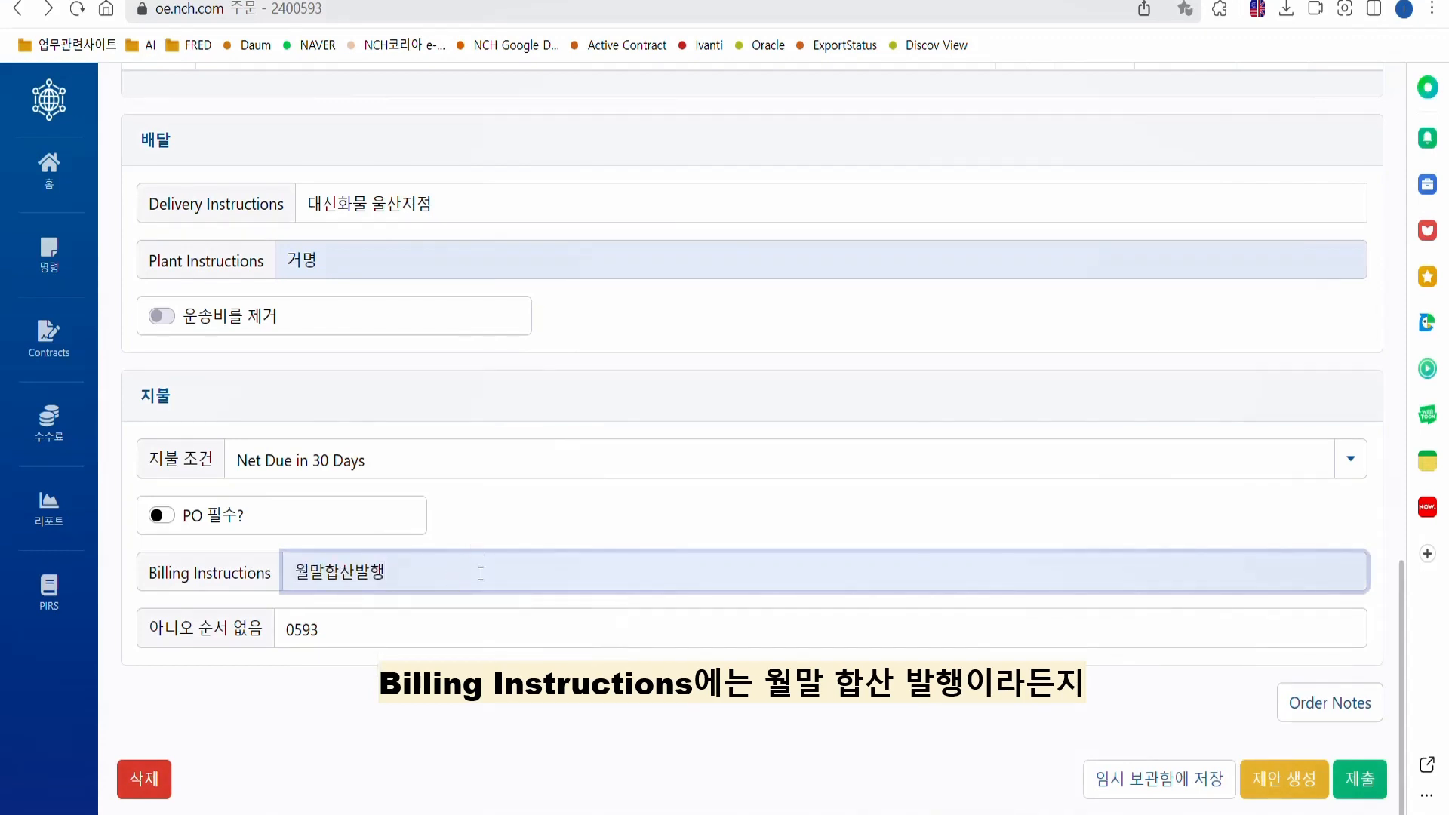
{"action": "left_click", "coordinate": [459, 572]}
{"action": "left_click", "coordinate": [537, 513]}
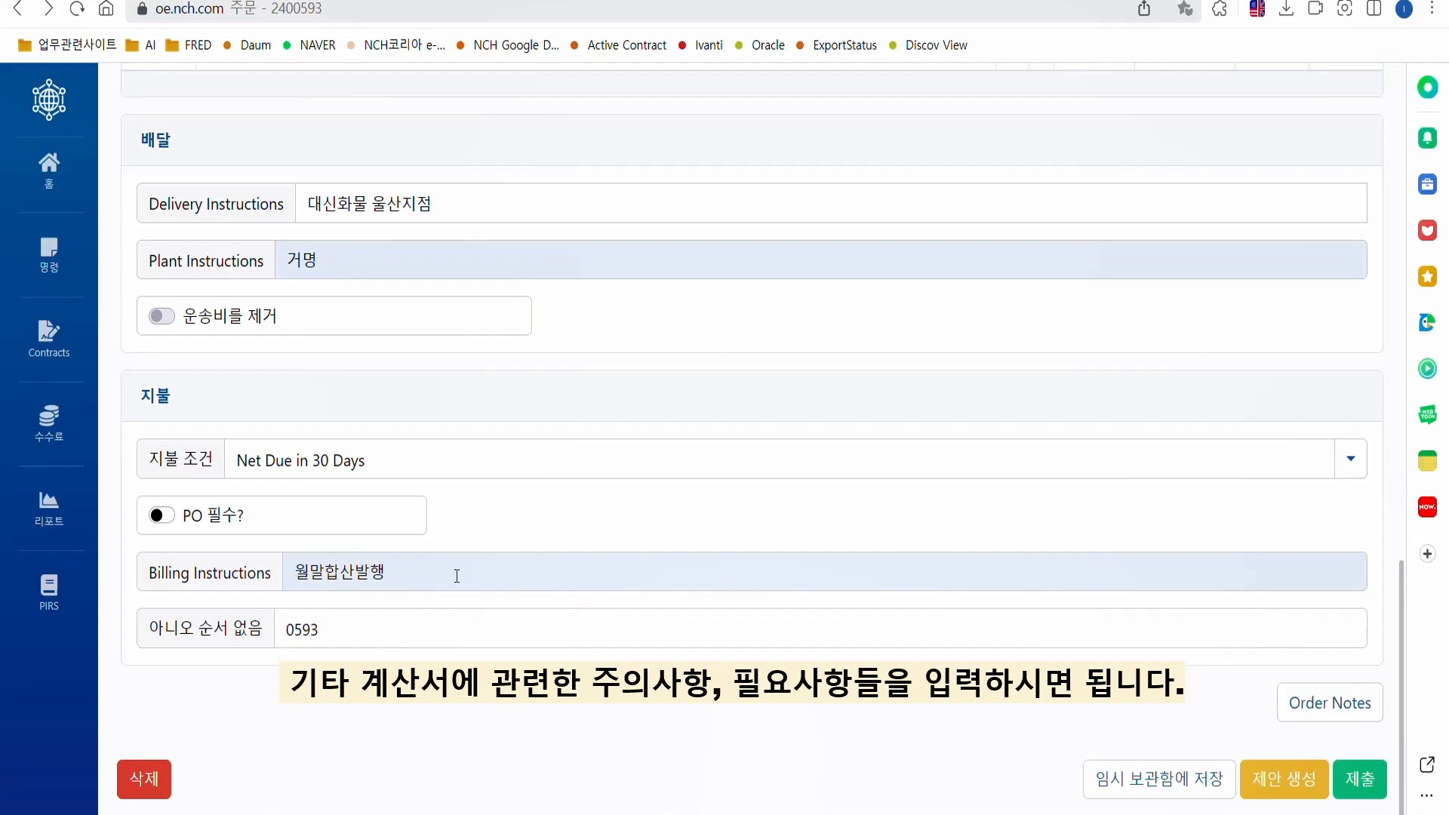
{"action": "left_click_drag", "start_coordinate": [457, 576], "coordinate": [236, 572]}
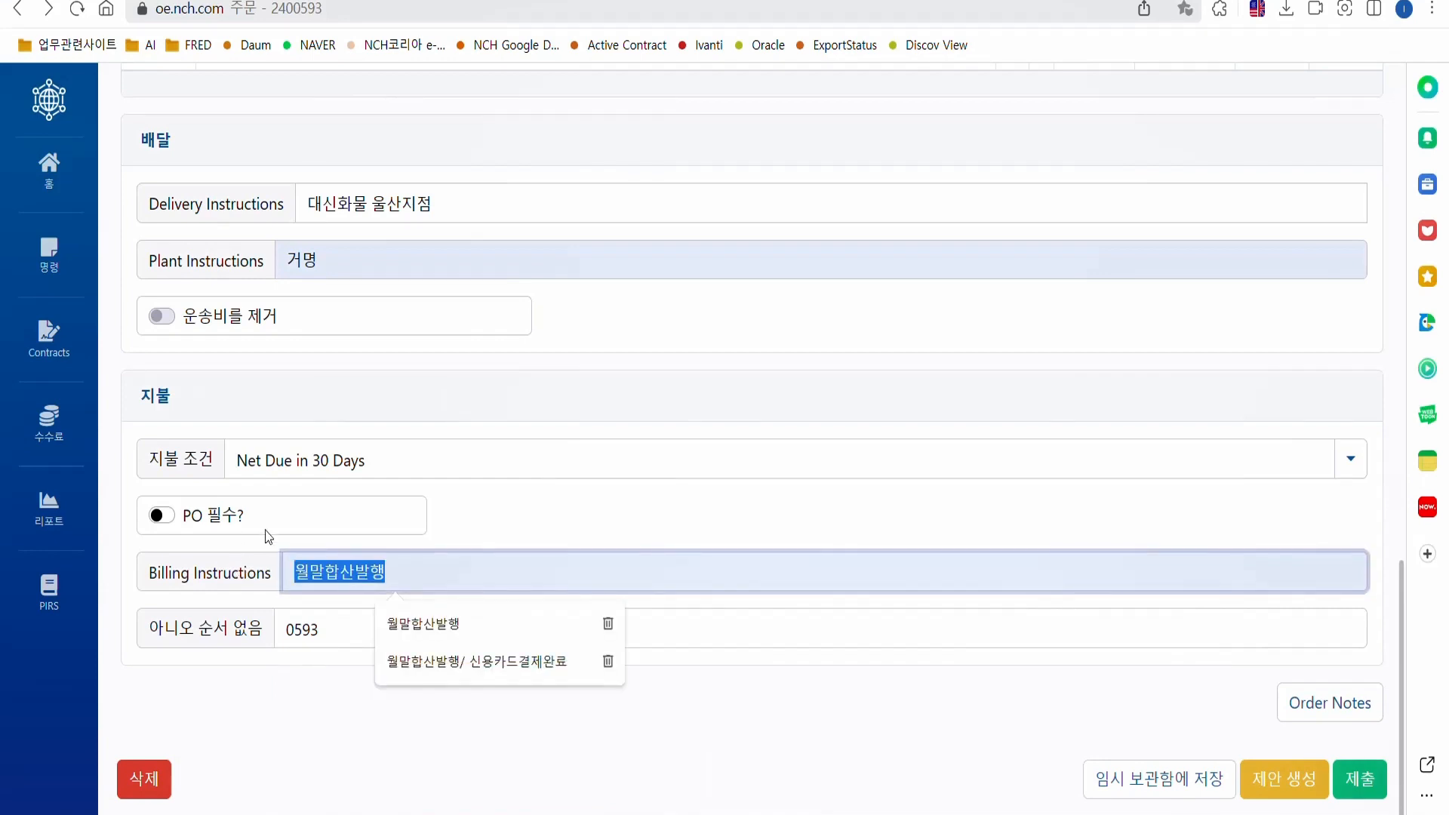
{"action": "key", "text": "BackSpace"}
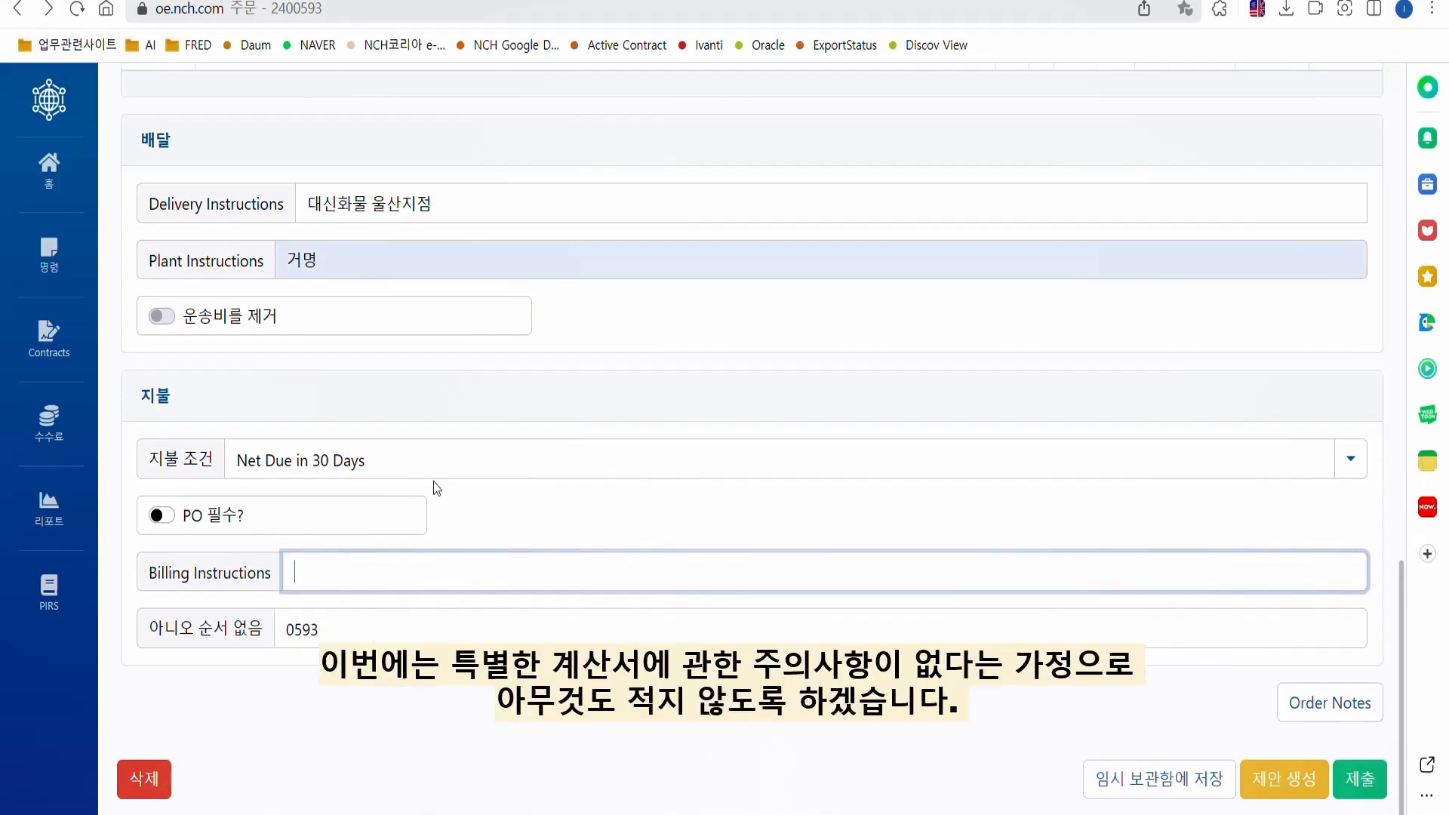
{"action": "left_click", "coordinate": [474, 514]}
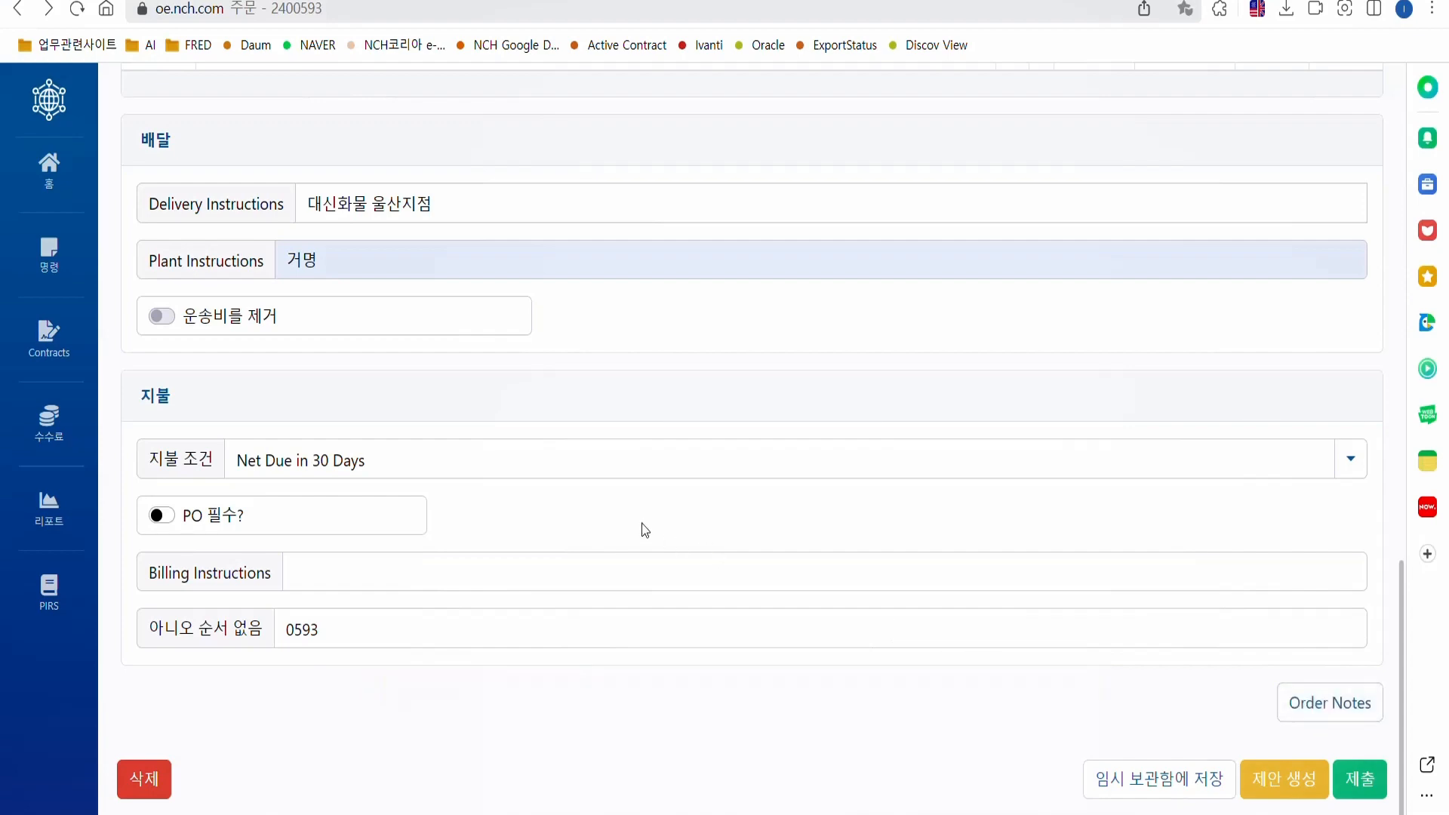
{"action": "scroll", "coordinate": [642, 529], "scroll_direction": "up", "scroll_amount": 20}
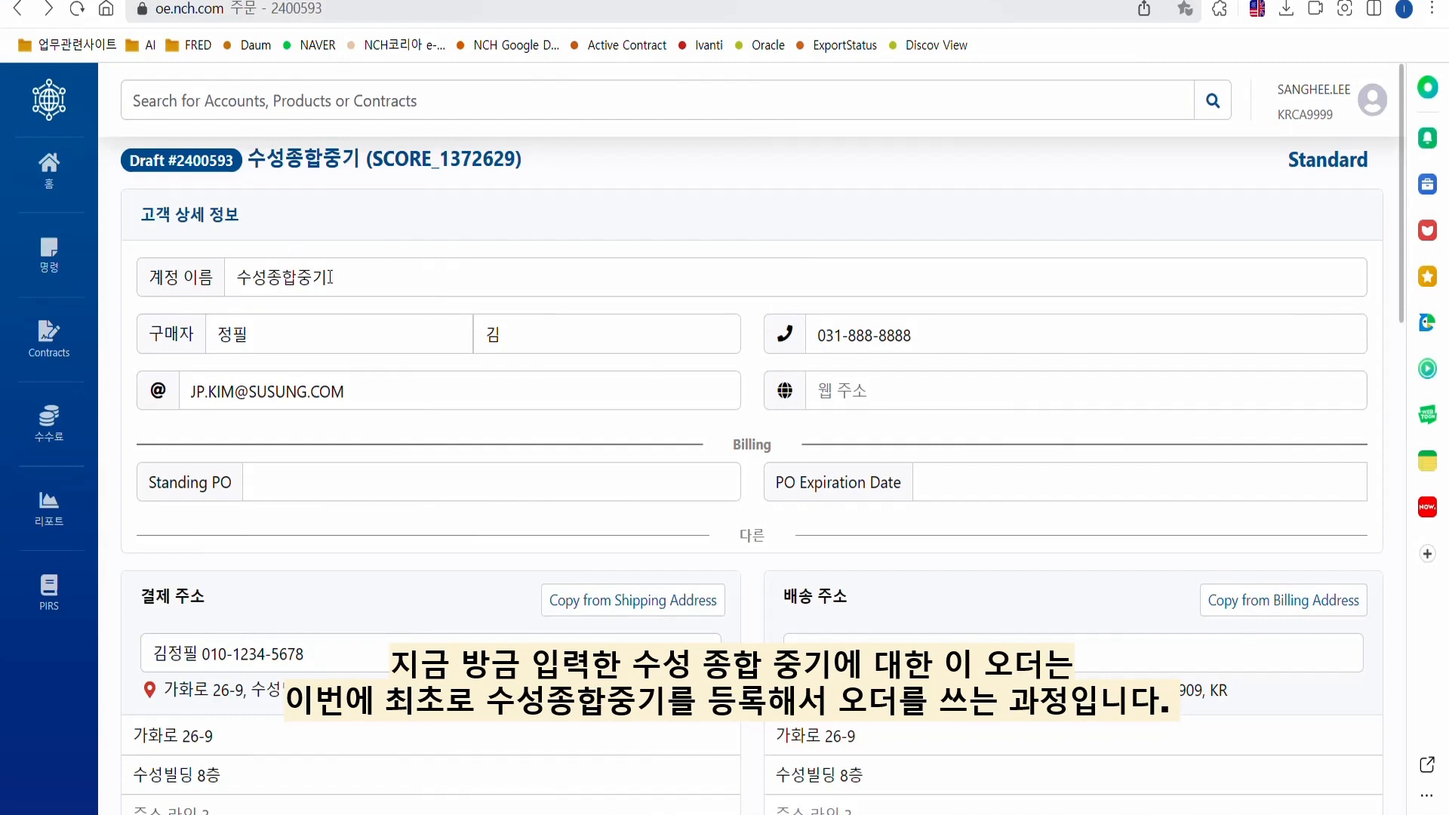
{"action": "scroll", "coordinate": [365, 509], "scroll_direction": "down", "scroll_amount": 10}
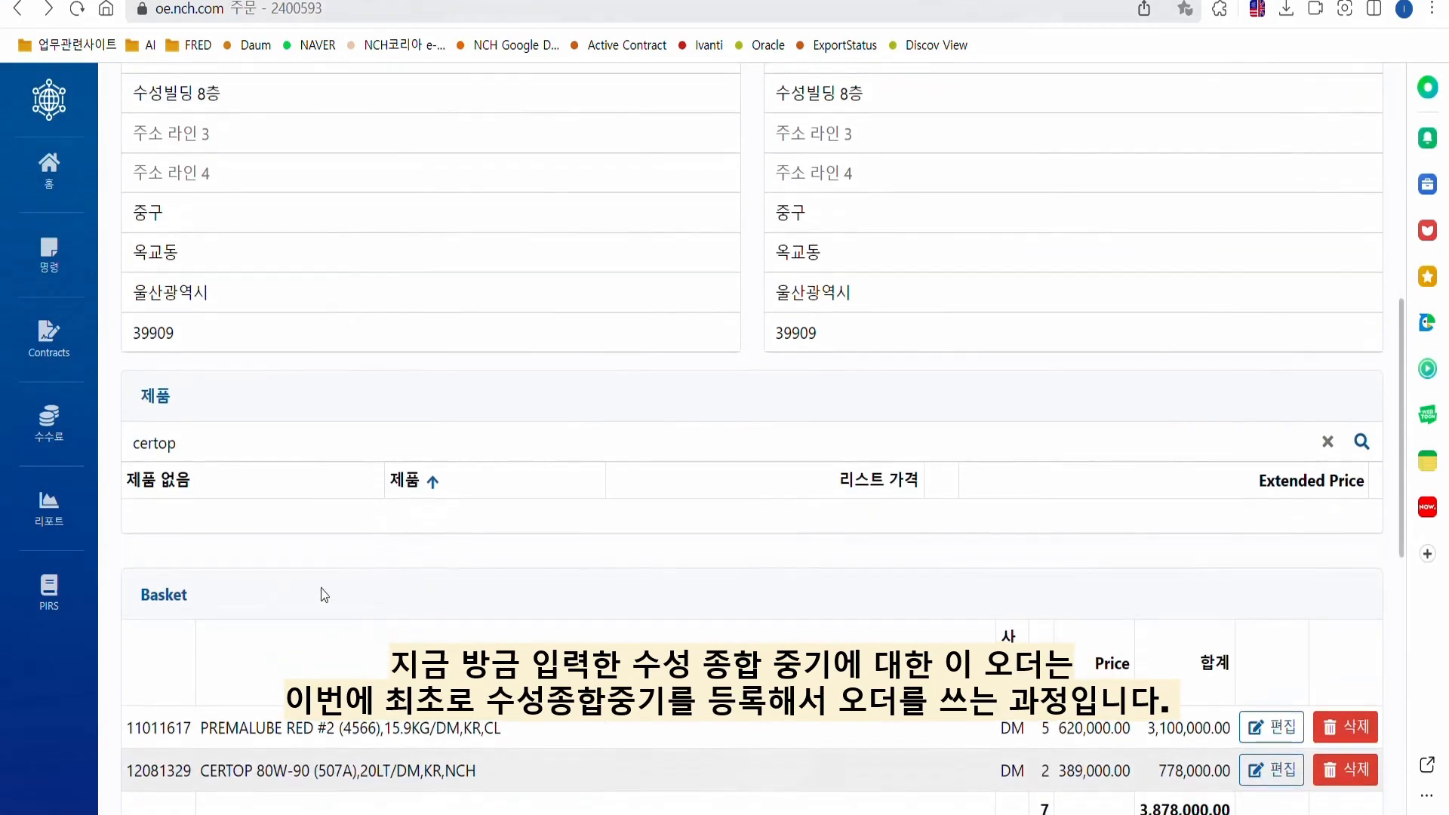
{"action": "scroll", "coordinate": [330, 506], "scroll_direction": "up", "scroll_amount": 10}
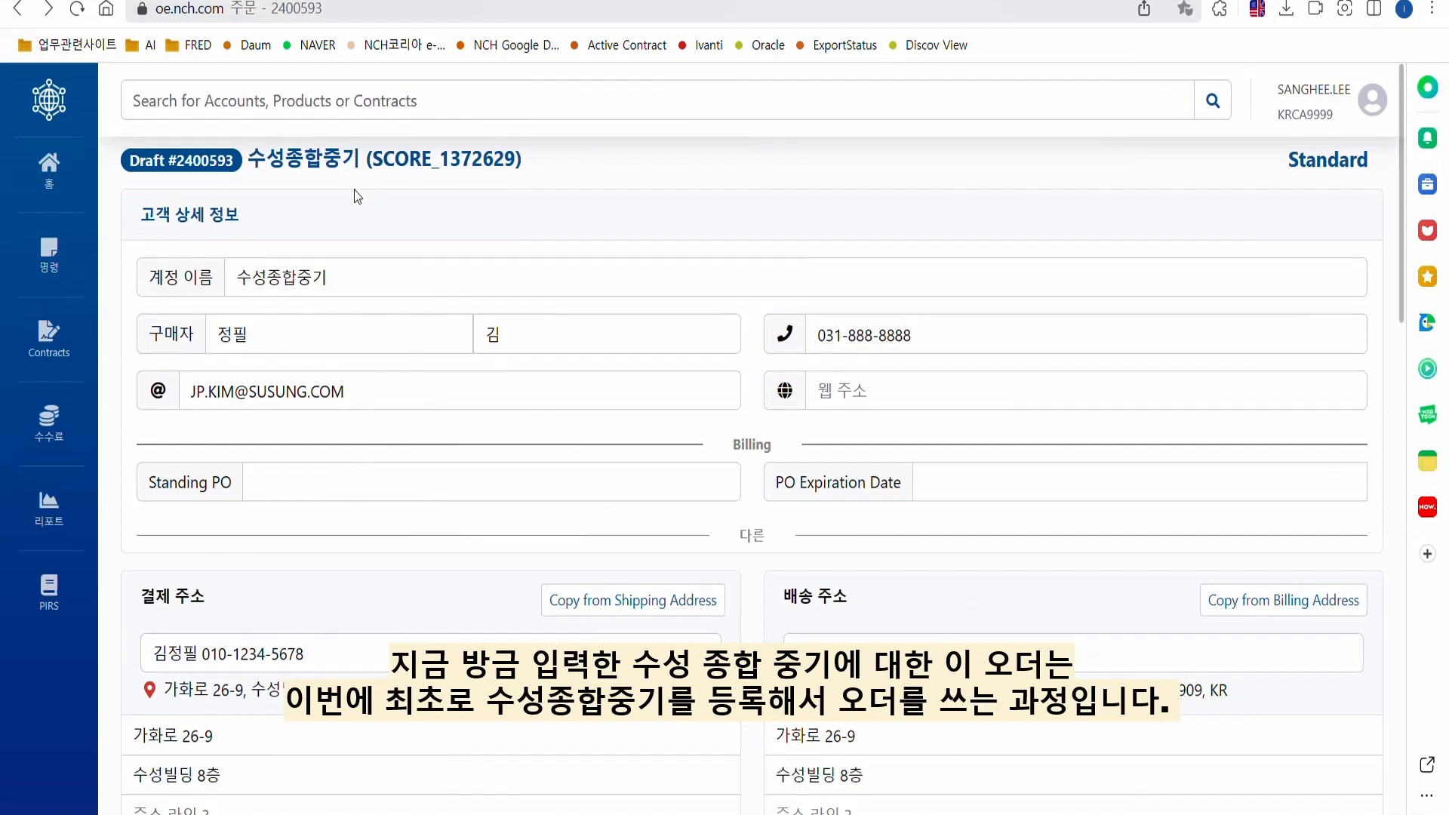
{"action": "scroll", "coordinate": [370, 241], "scroll_direction": "down", "scroll_amount": 5}
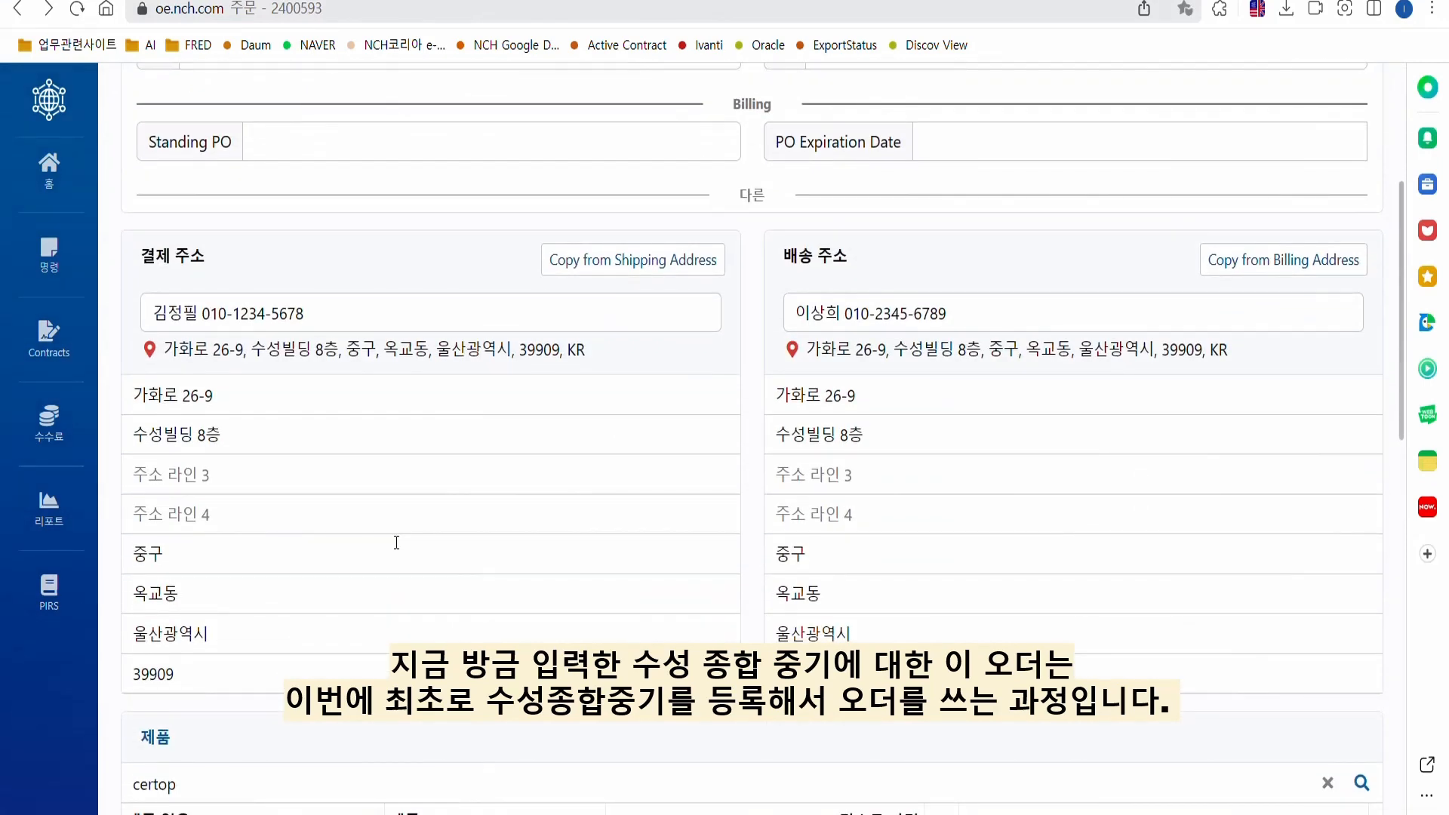
{"action": "scroll", "coordinate": [396, 542], "scroll_direction": "down", "scroll_amount": 5}
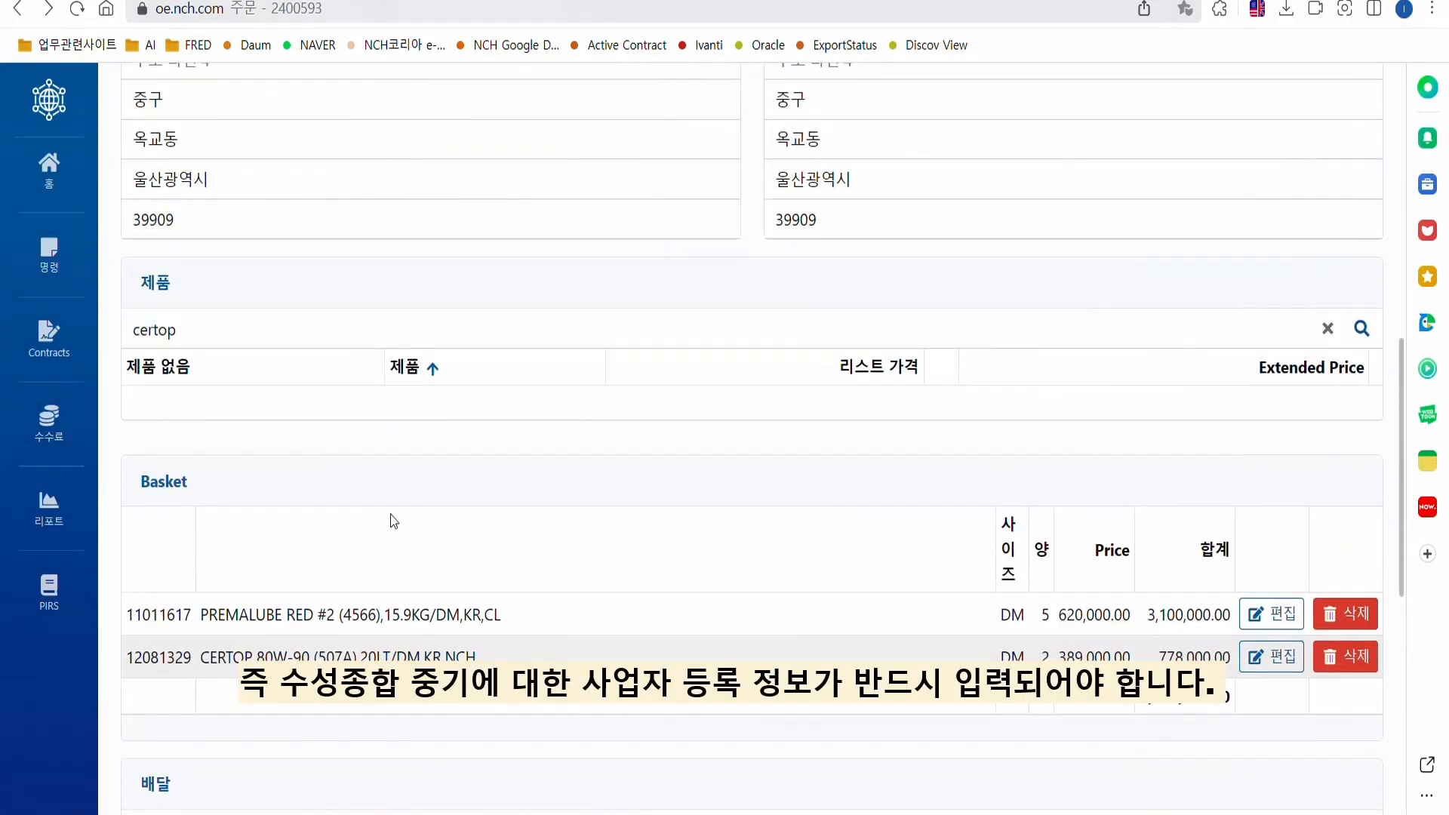
{"action": "scroll", "coordinate": [391, 514], "scroll_direction": "down", "scroll_amount": 7}
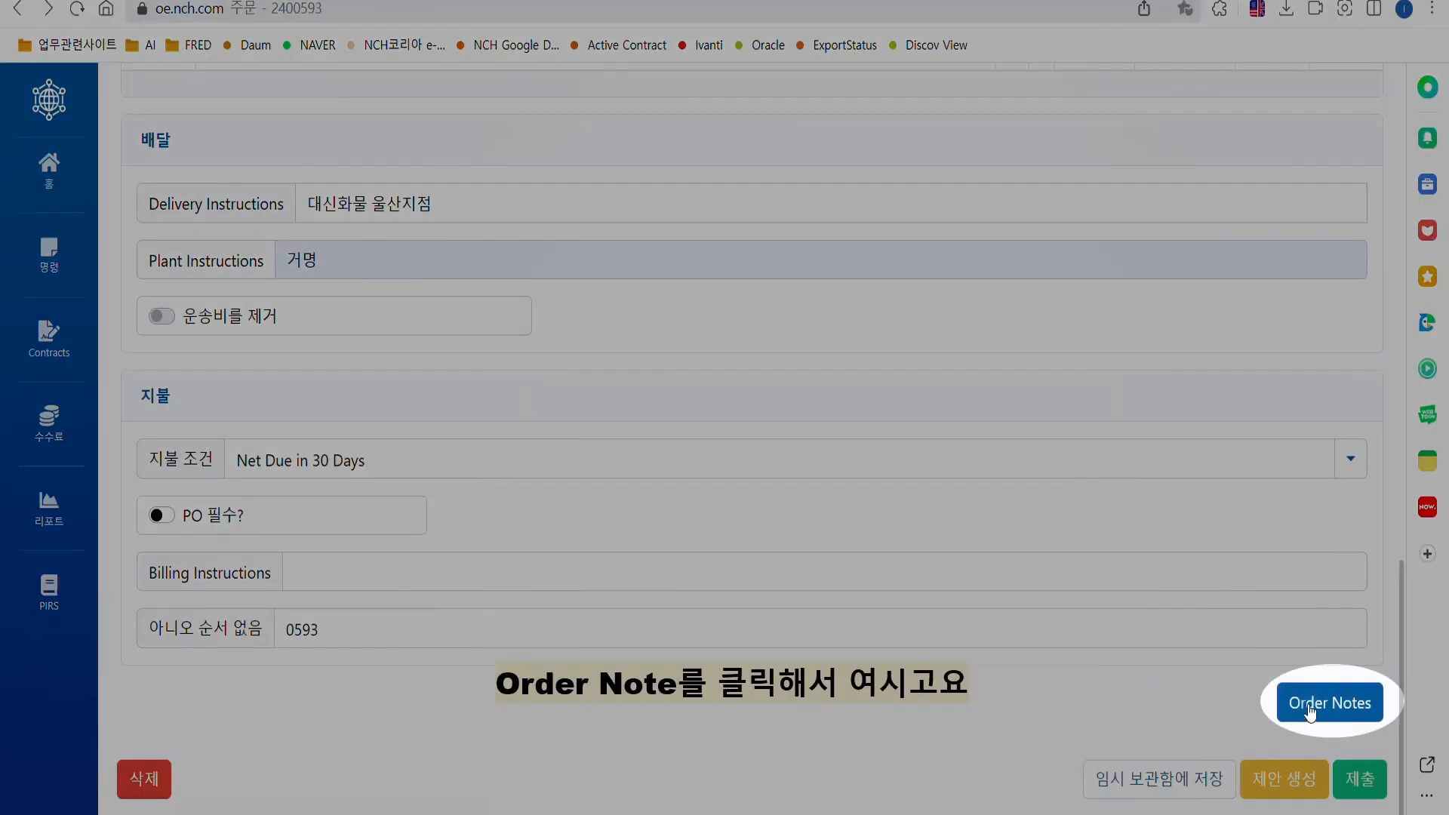
Start the order notes with the company name, representative's name and business address.
{"action": "left_click", "coordinate": [1349, 706]}
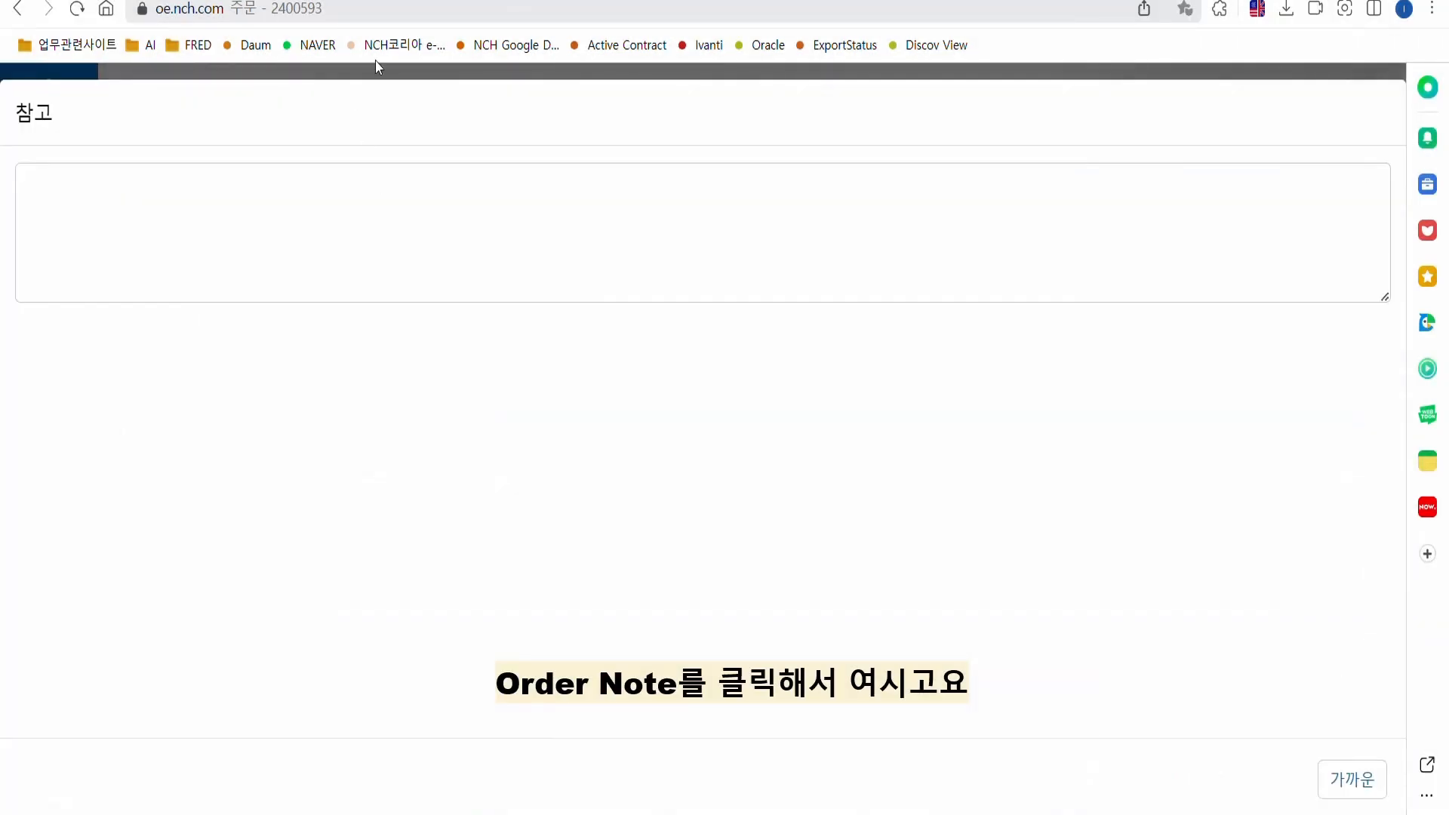
{"action": "left_click", "coordinate": [158, 204]}
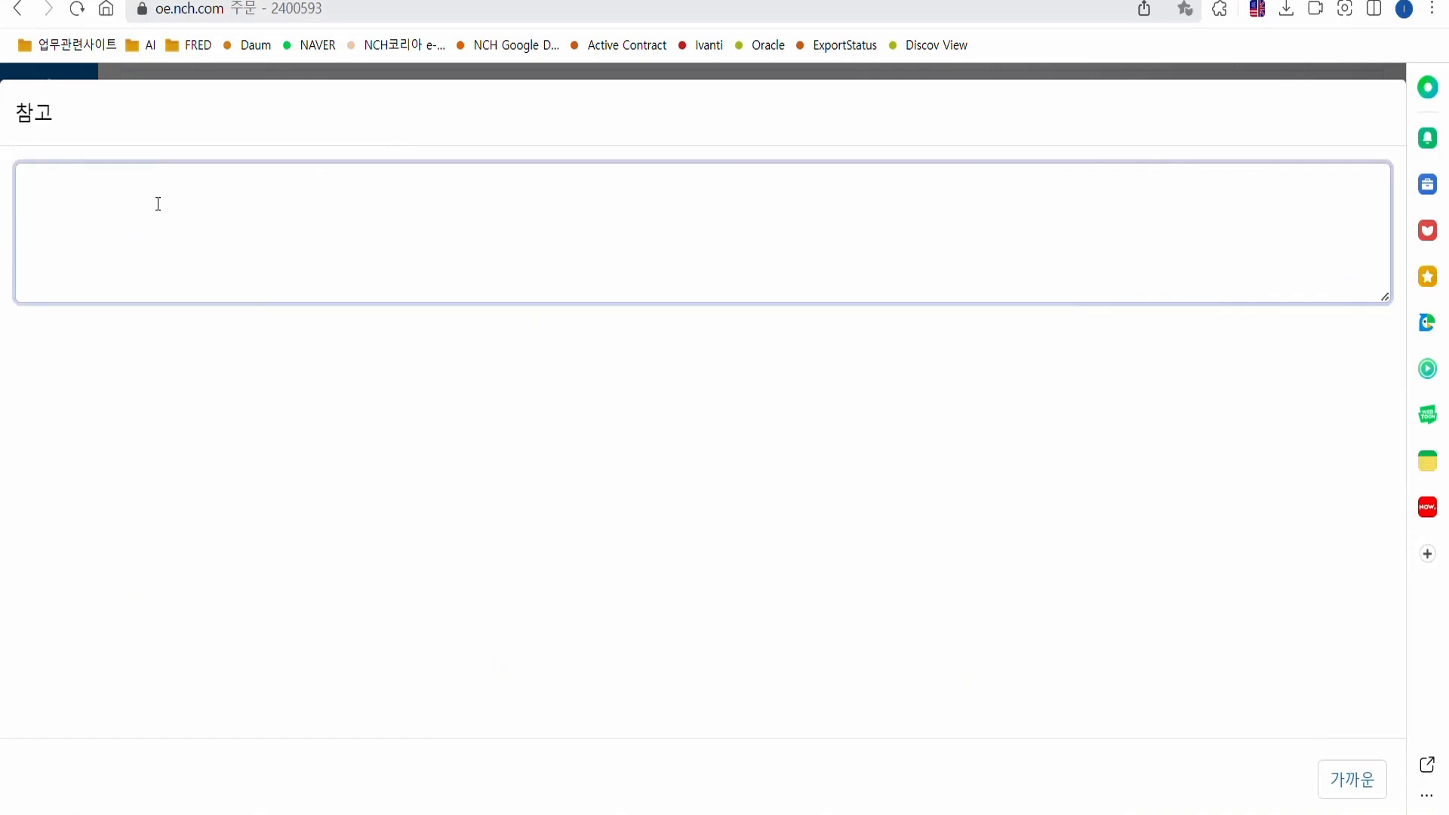
{"action": "type", "text": "수성"}
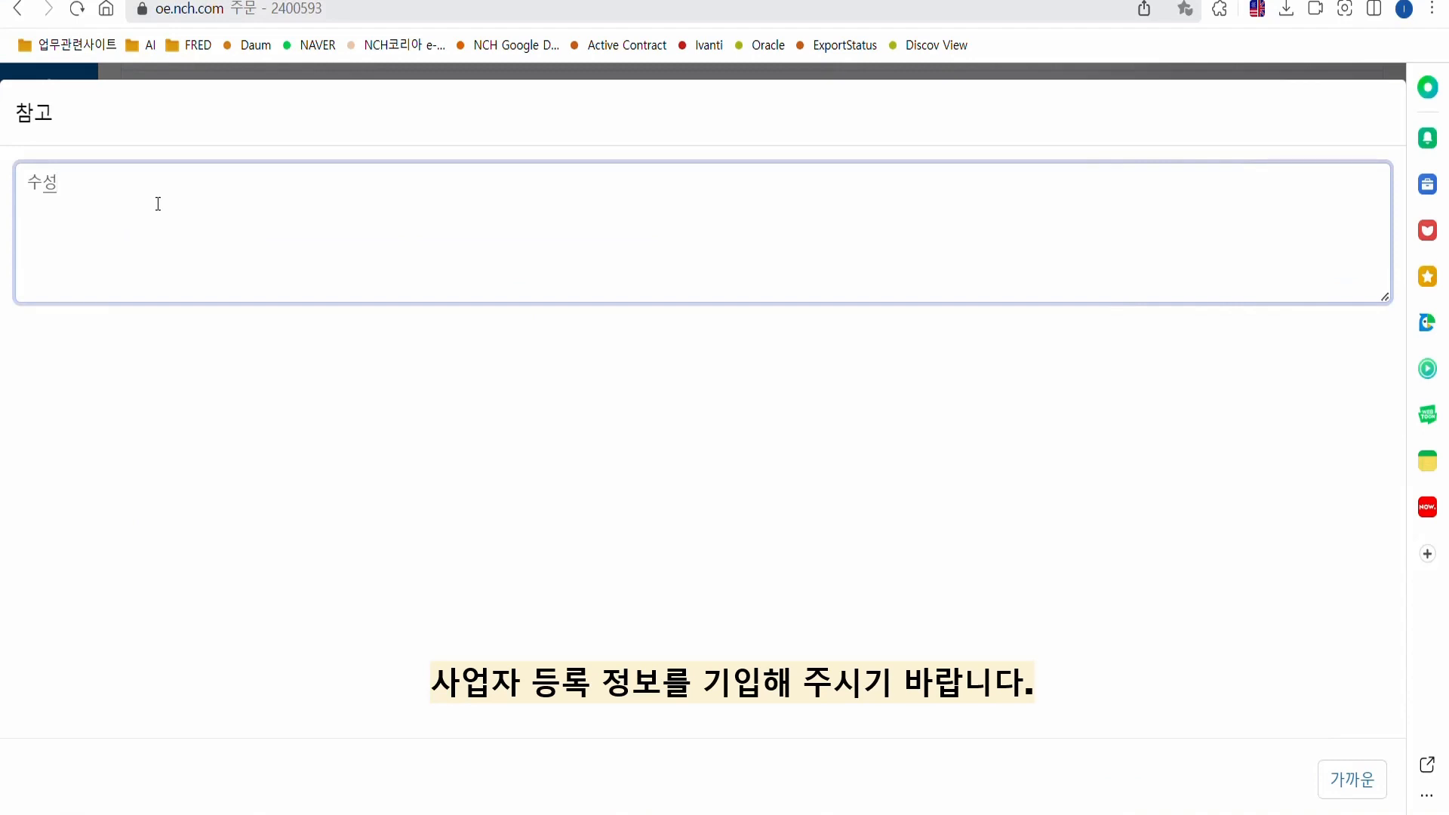
{"action": "type", "text": "종합중기"}
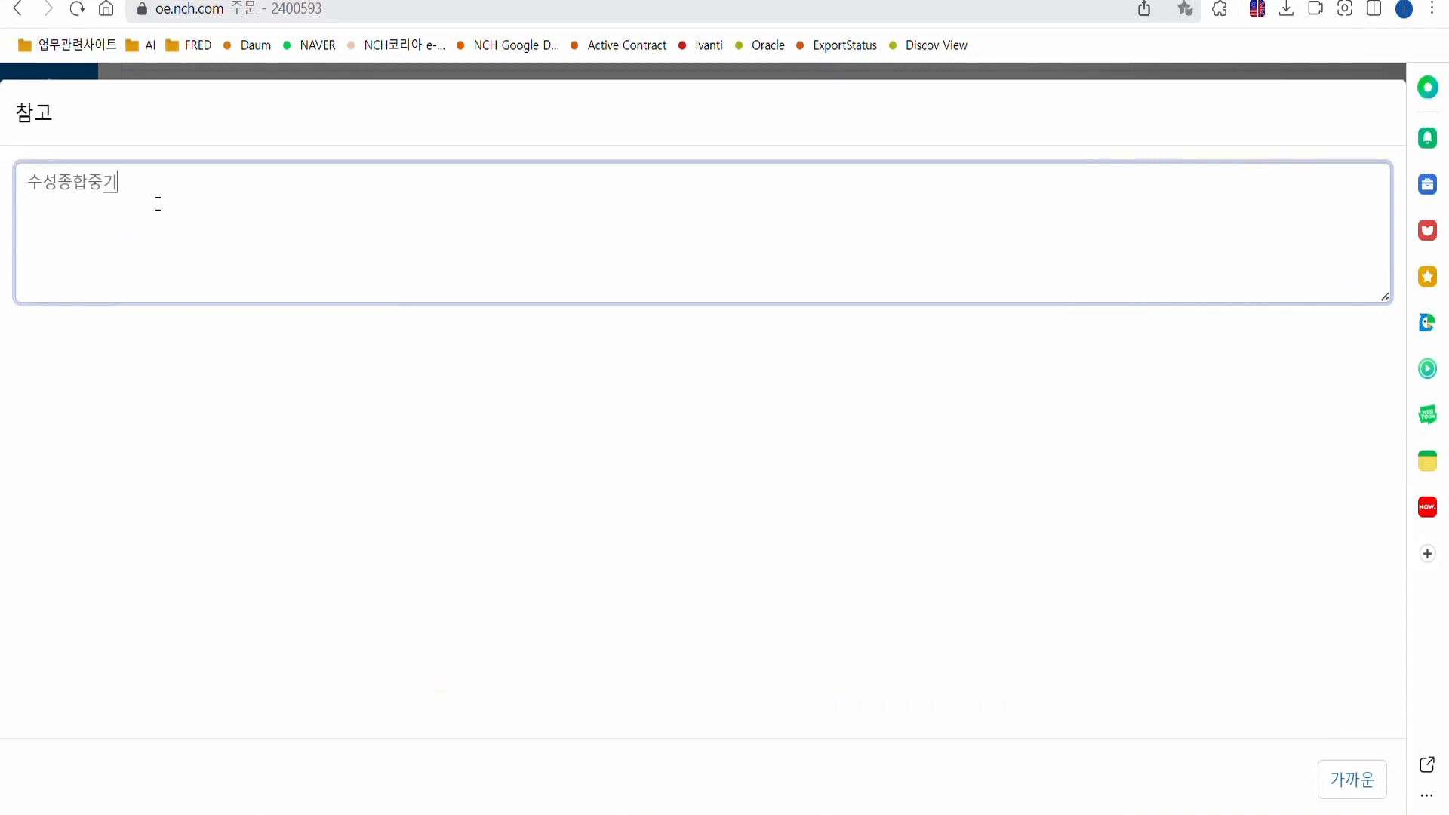
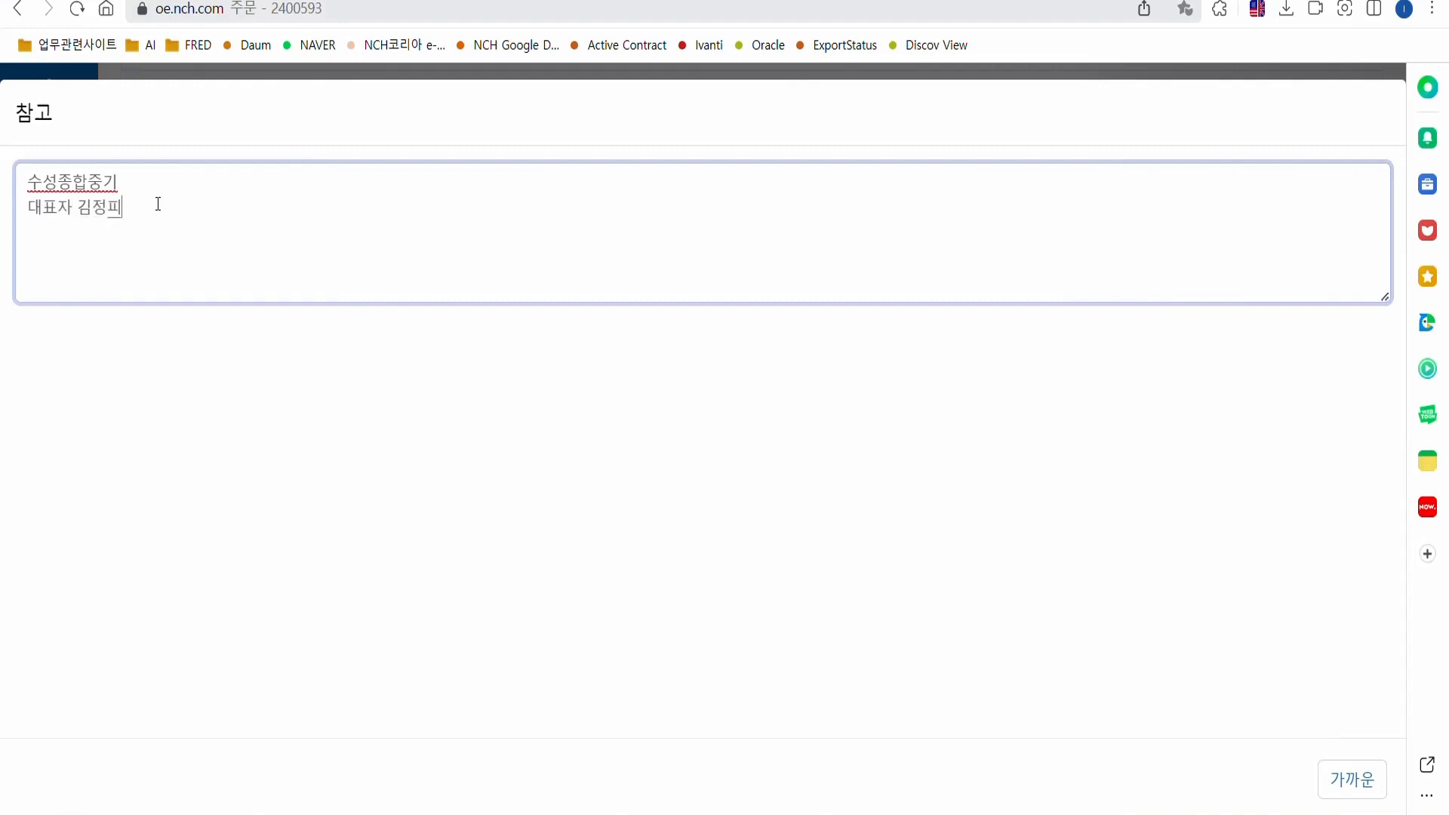
{"action": "key", "text": "Return"}
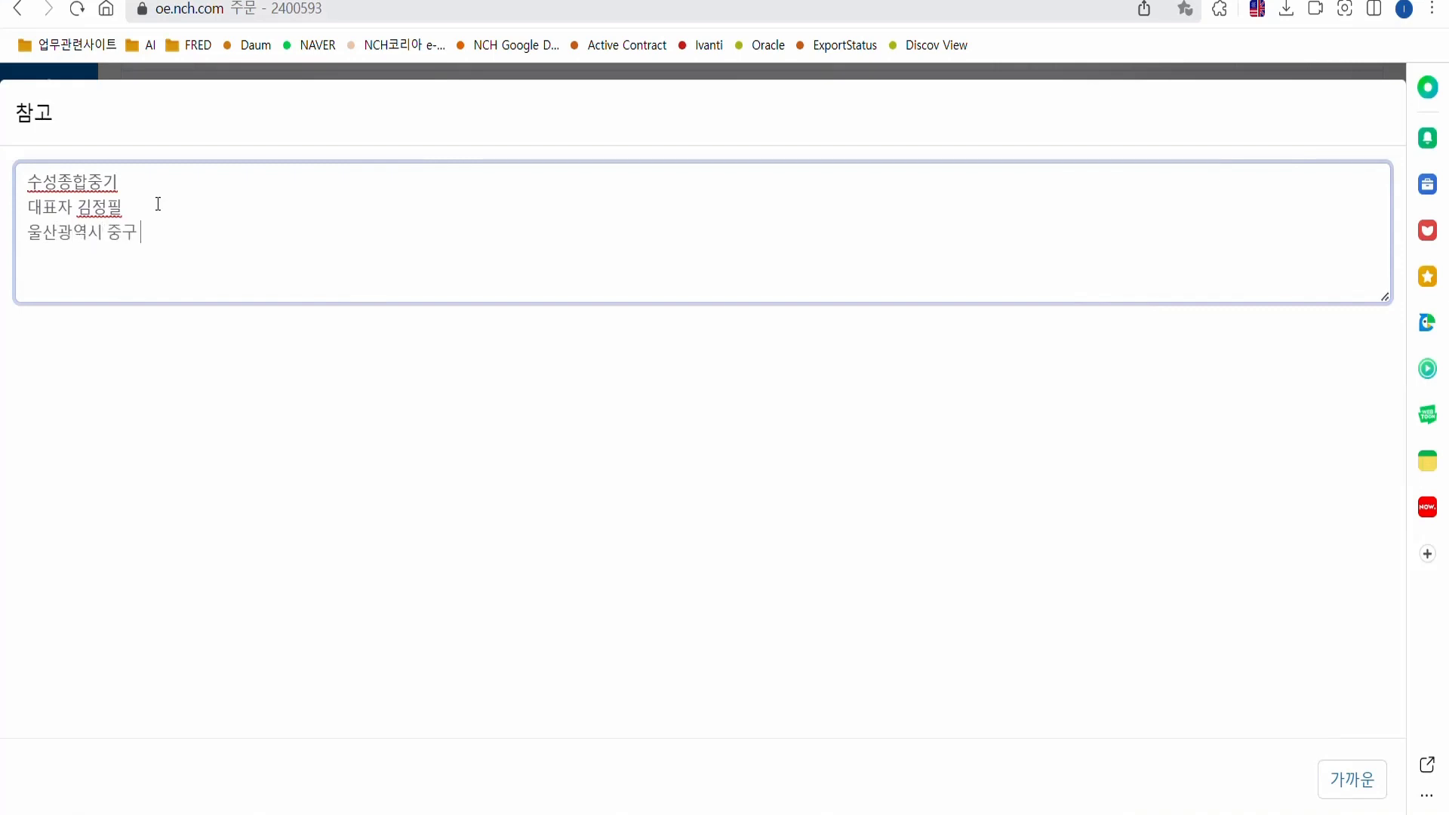
Add lines for business type 건설, item 중기대여 and the registration number, then close the notes.
{"action": "key", "text": "Return"}
{"action": "type", "text": "업태 게ㄴ설"}
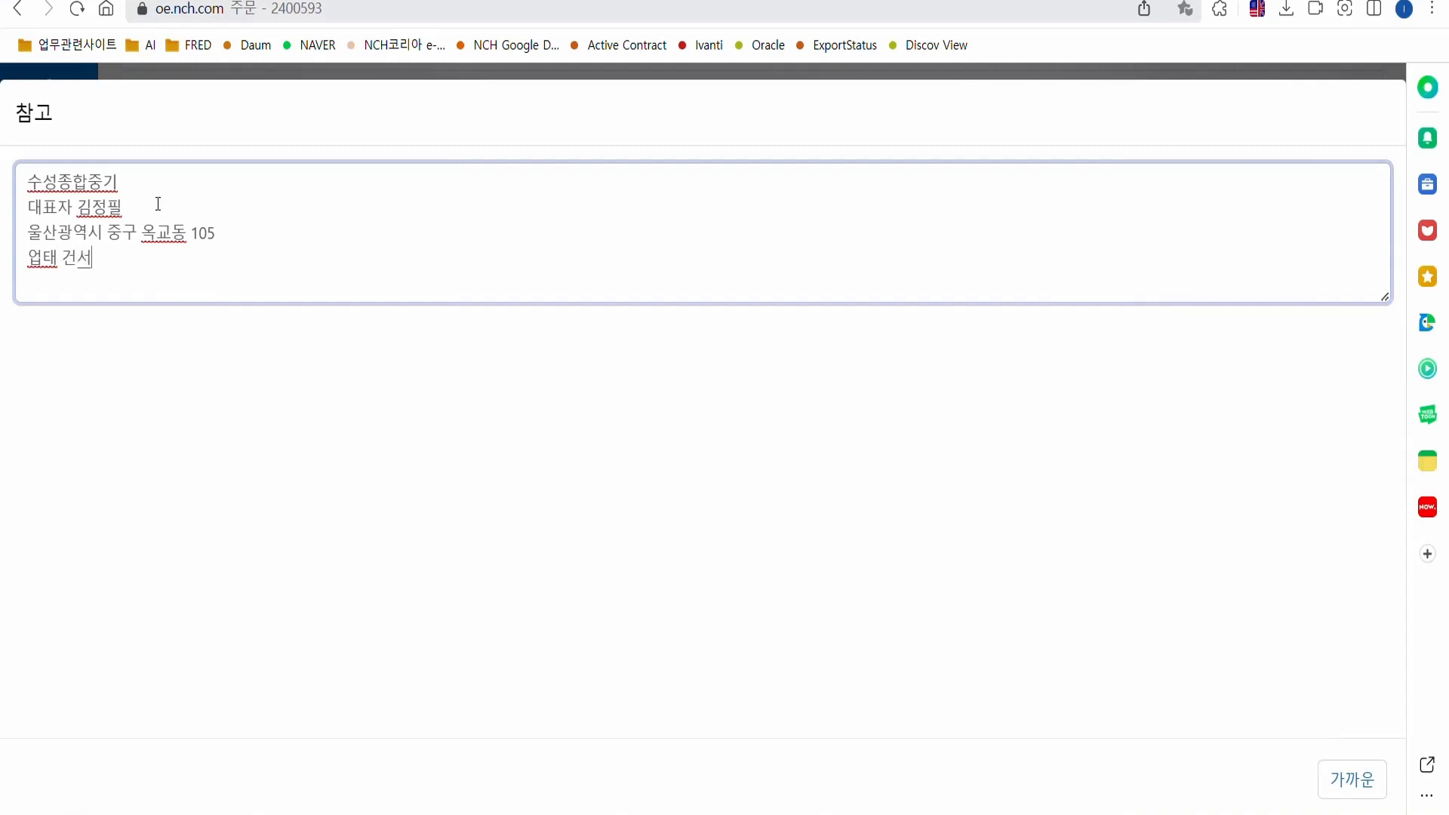
{"action": "key", "text": "Return"}
{"action": "type", "text": "종ㅁ"}
{"action": "type", "text": "ㅗㄱ 중기대여"}
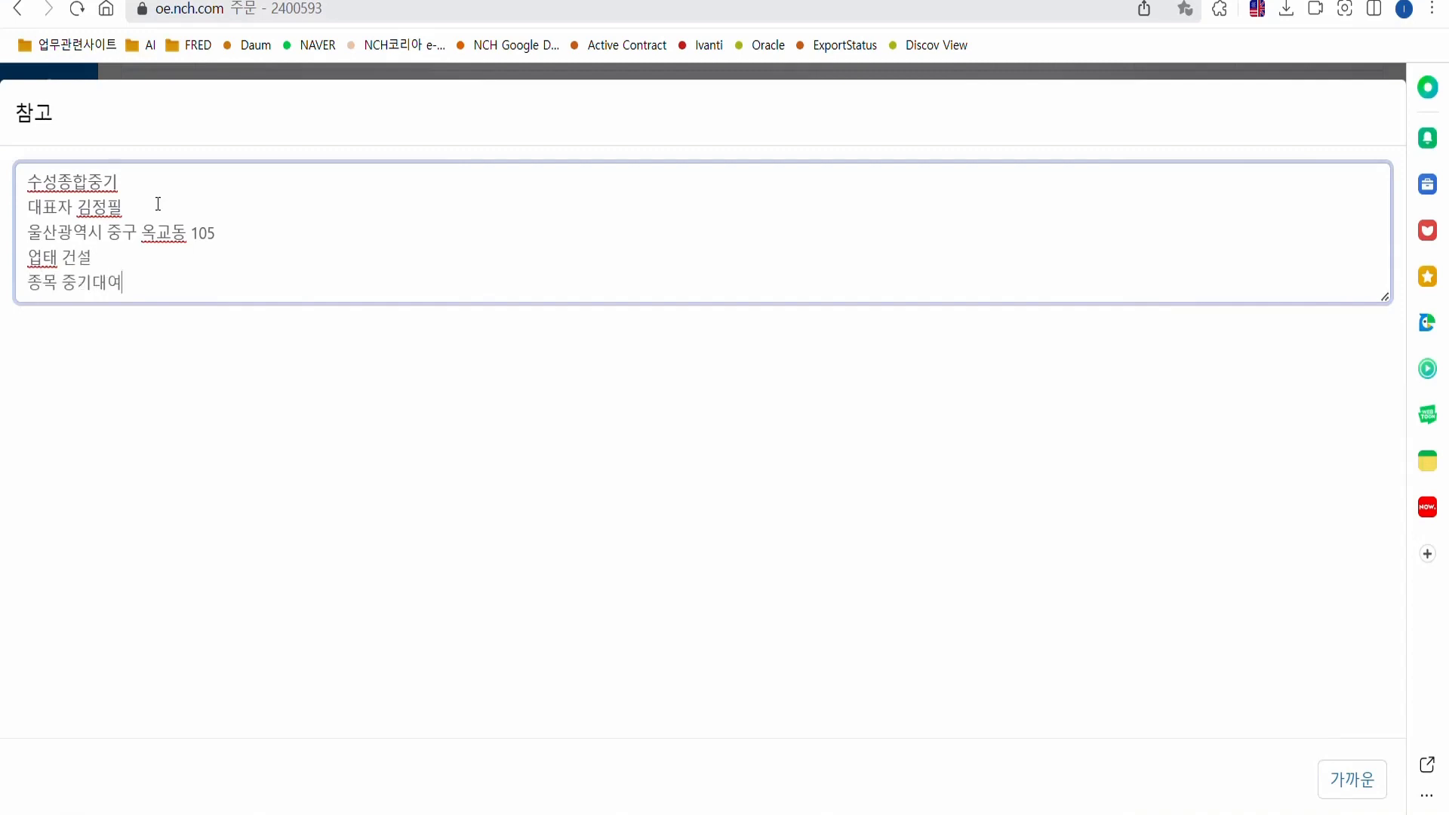
{"action": "key", "text": "Return"}
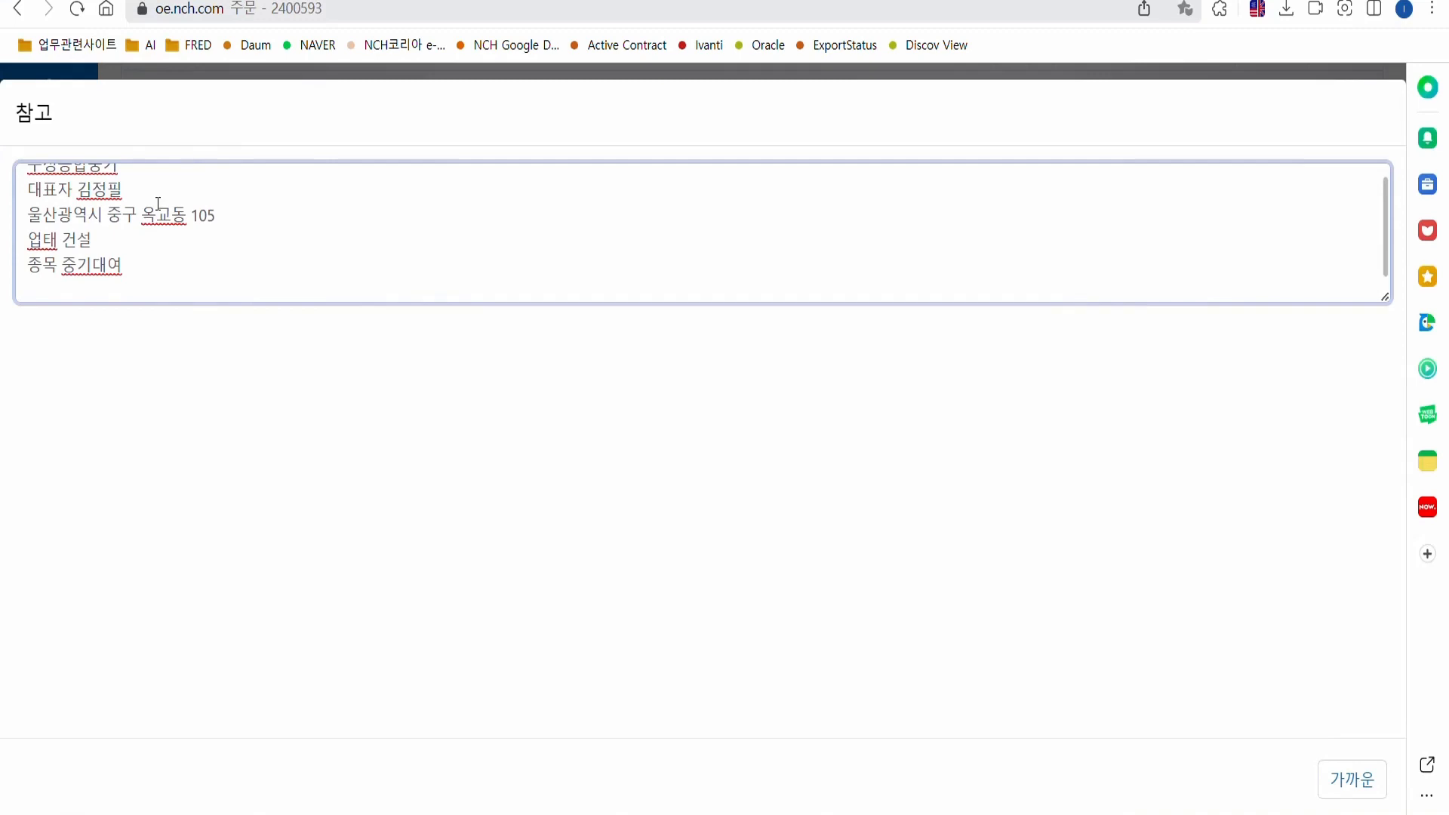
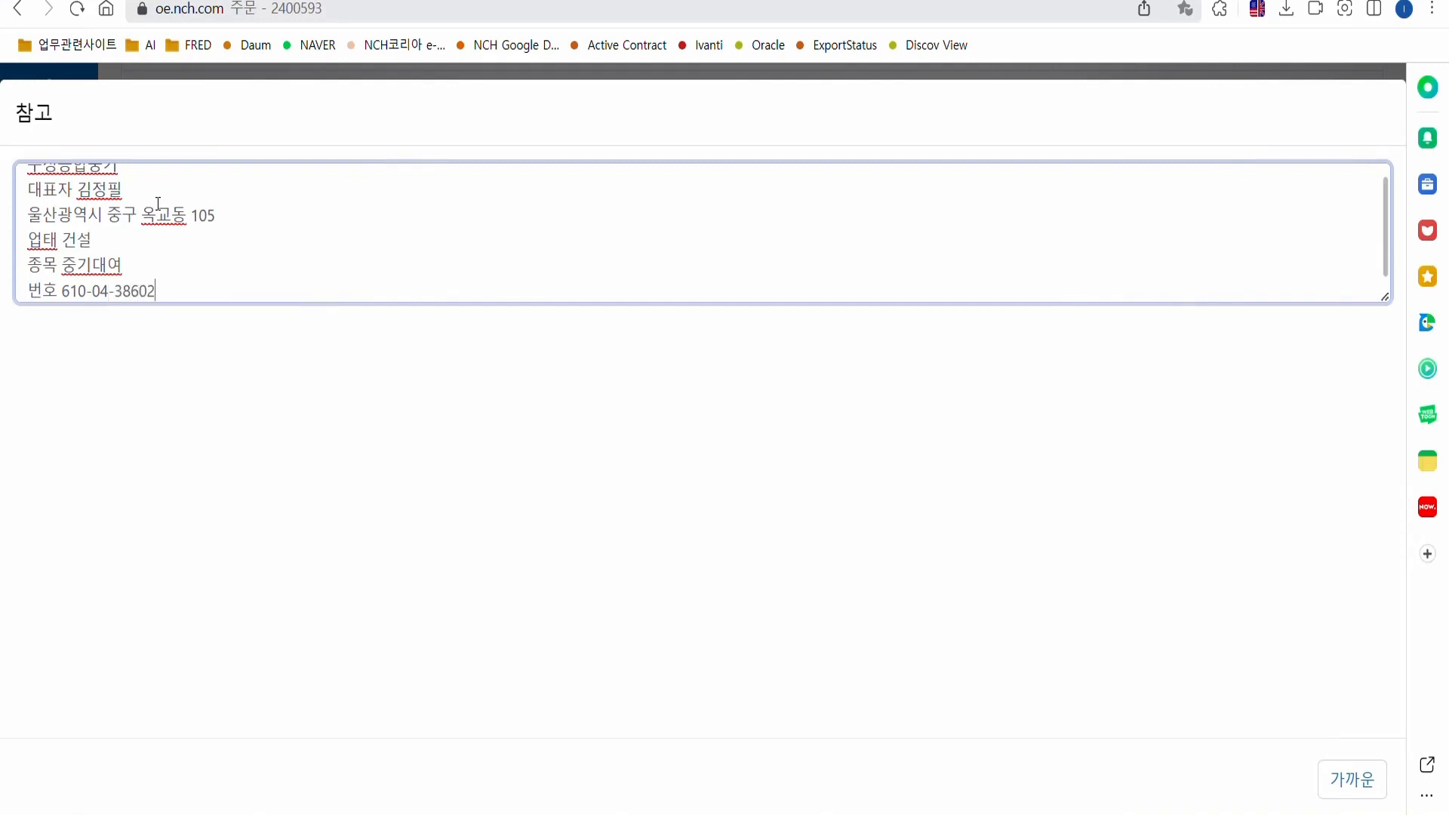
{"action": "key", "text": "Return"}
{"action": "scroll", "coordinate": [157, 204], "scroll_direction": "up", "scroll_amount": 2}
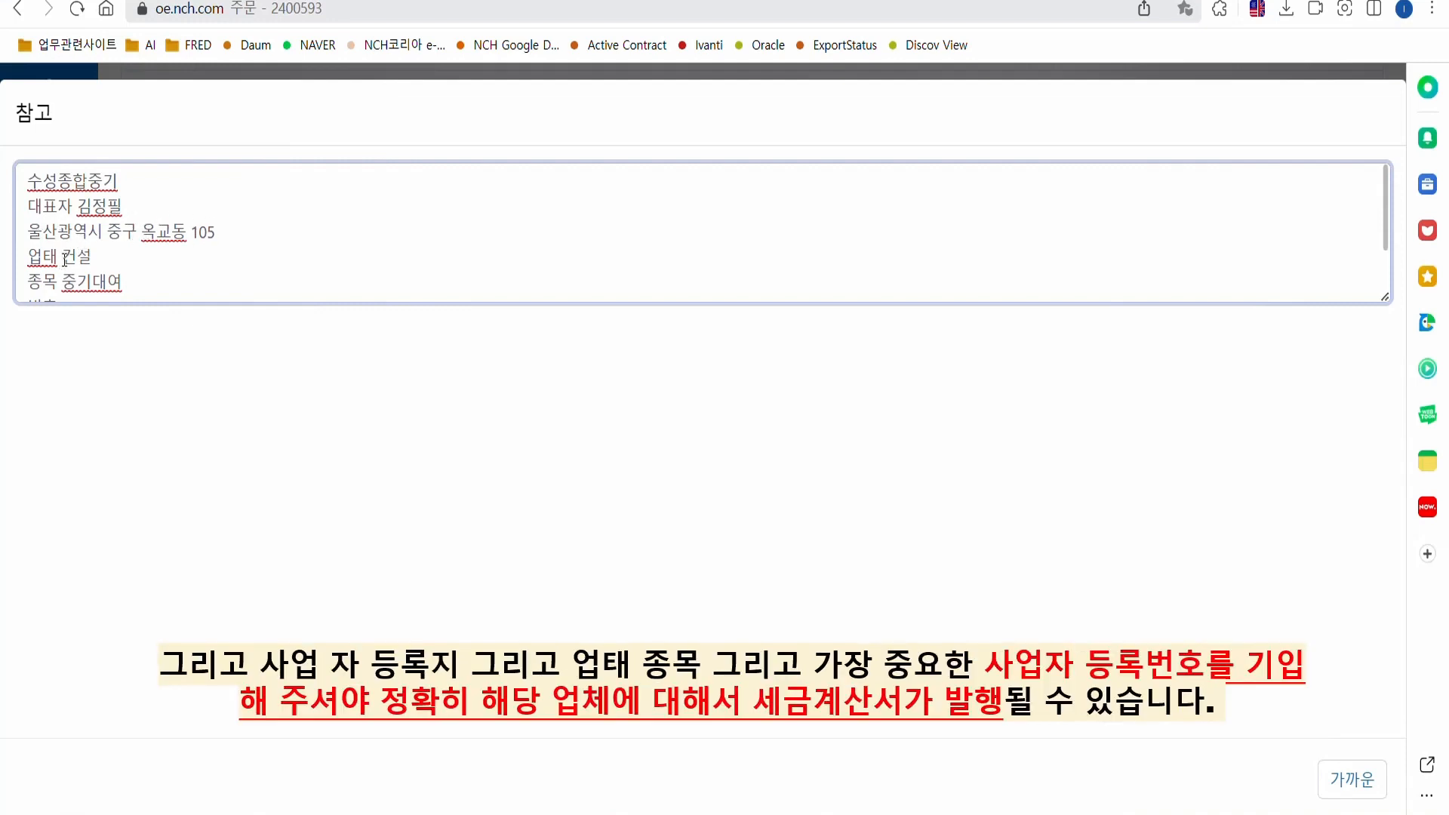
{"action": "scroll", "coordinate": [76, 269], "scroll_direction": "down", "scroll_amount": 1}
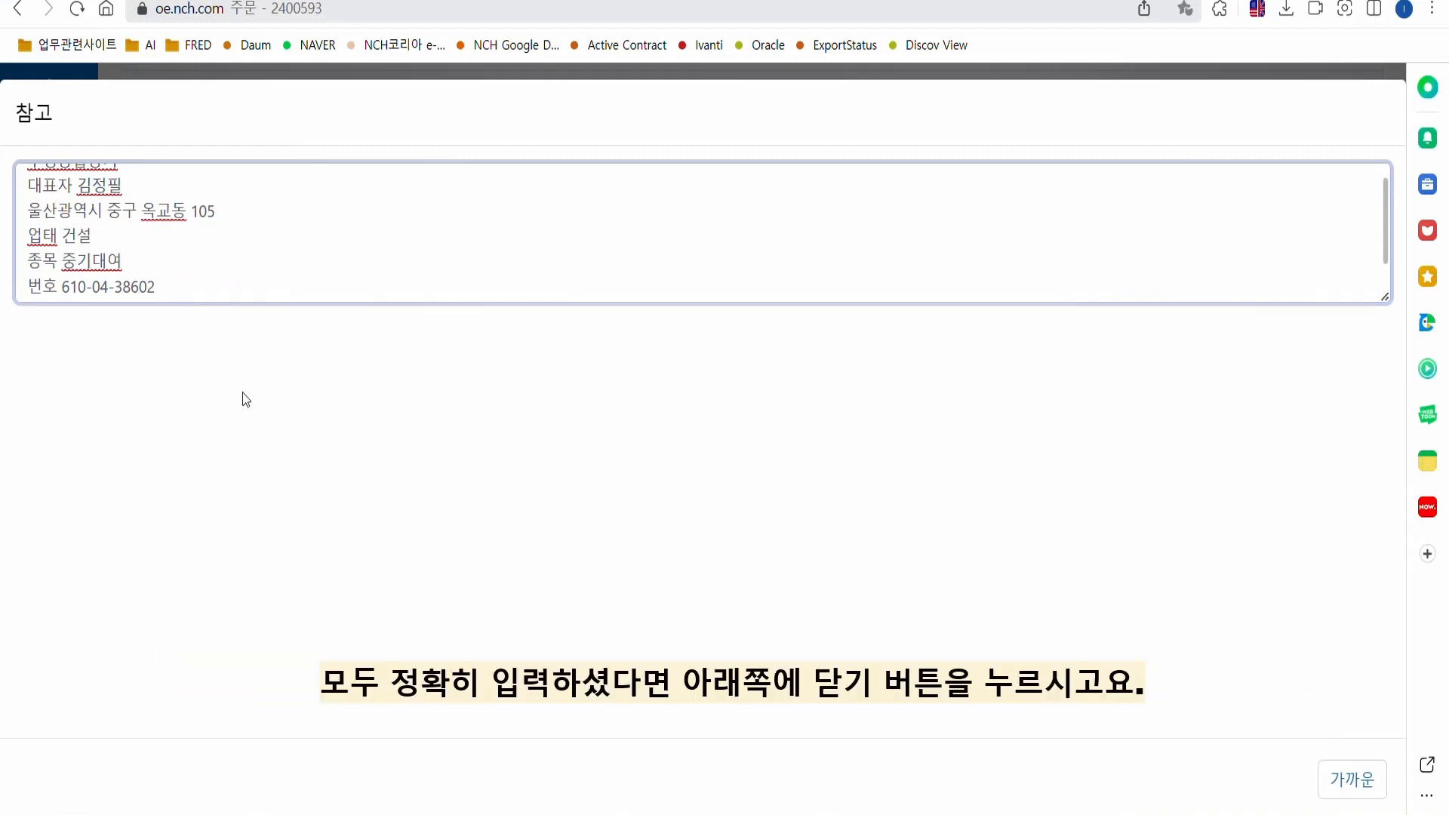
{"action": "left_click", "coordinate": [1353, 780]}
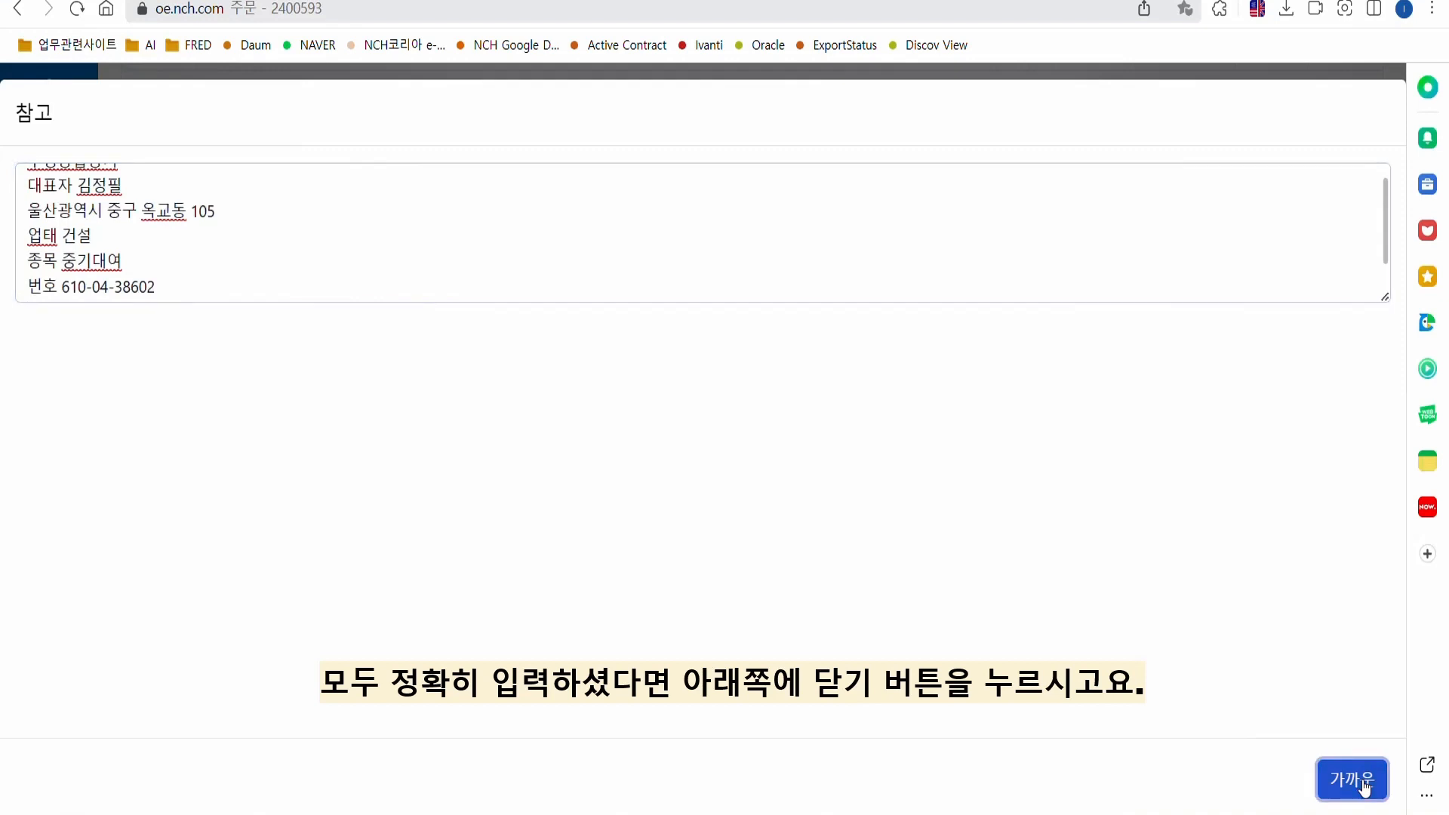
{"action": "scroll", "coordinate": [577, 533], "scroll_direction": "down", "scroll_amount": 3}
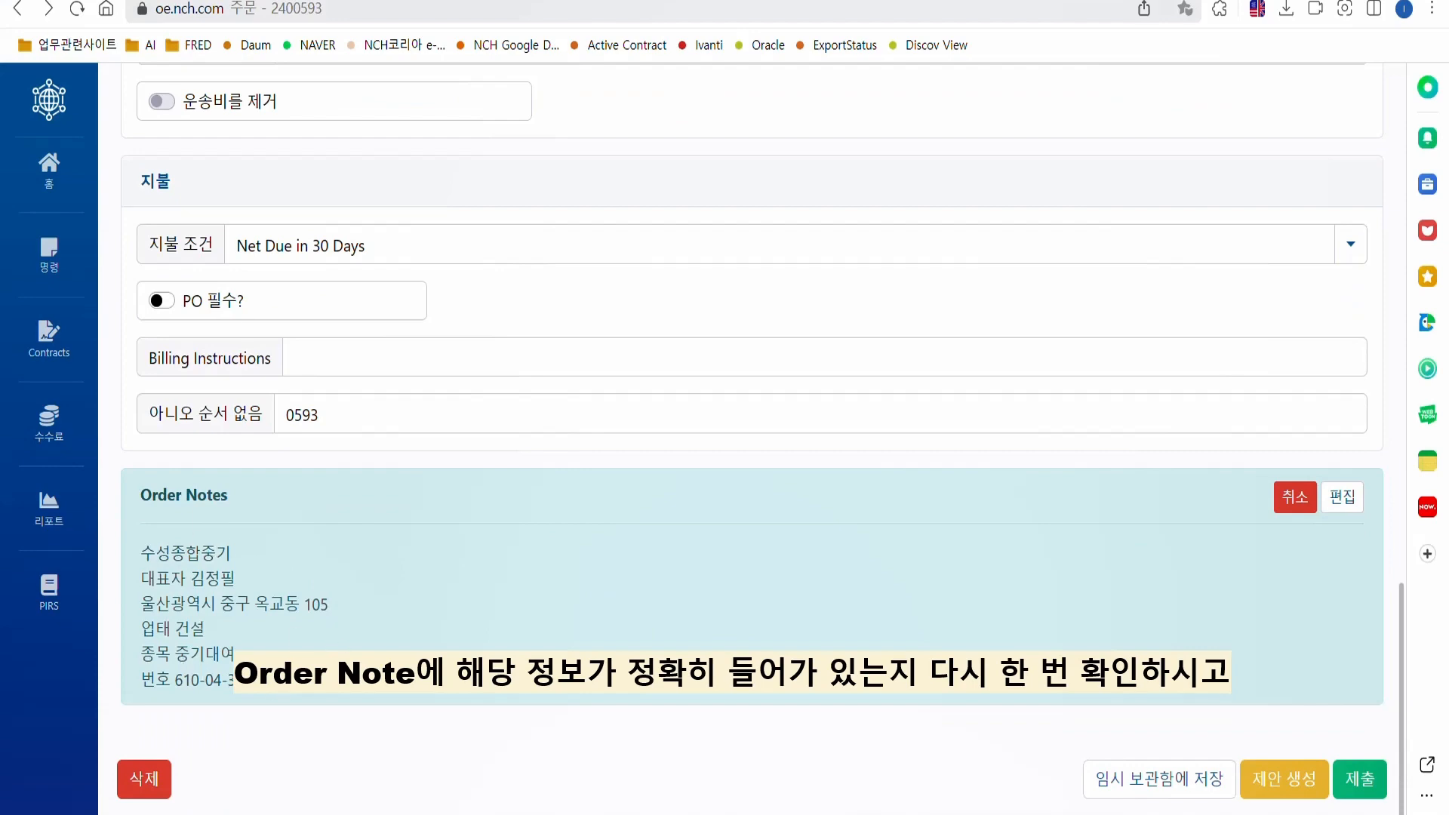
{"action": "scroll", "coordinate": [614, 541], "scroll_direction": "up", "scroll_amount": 15}
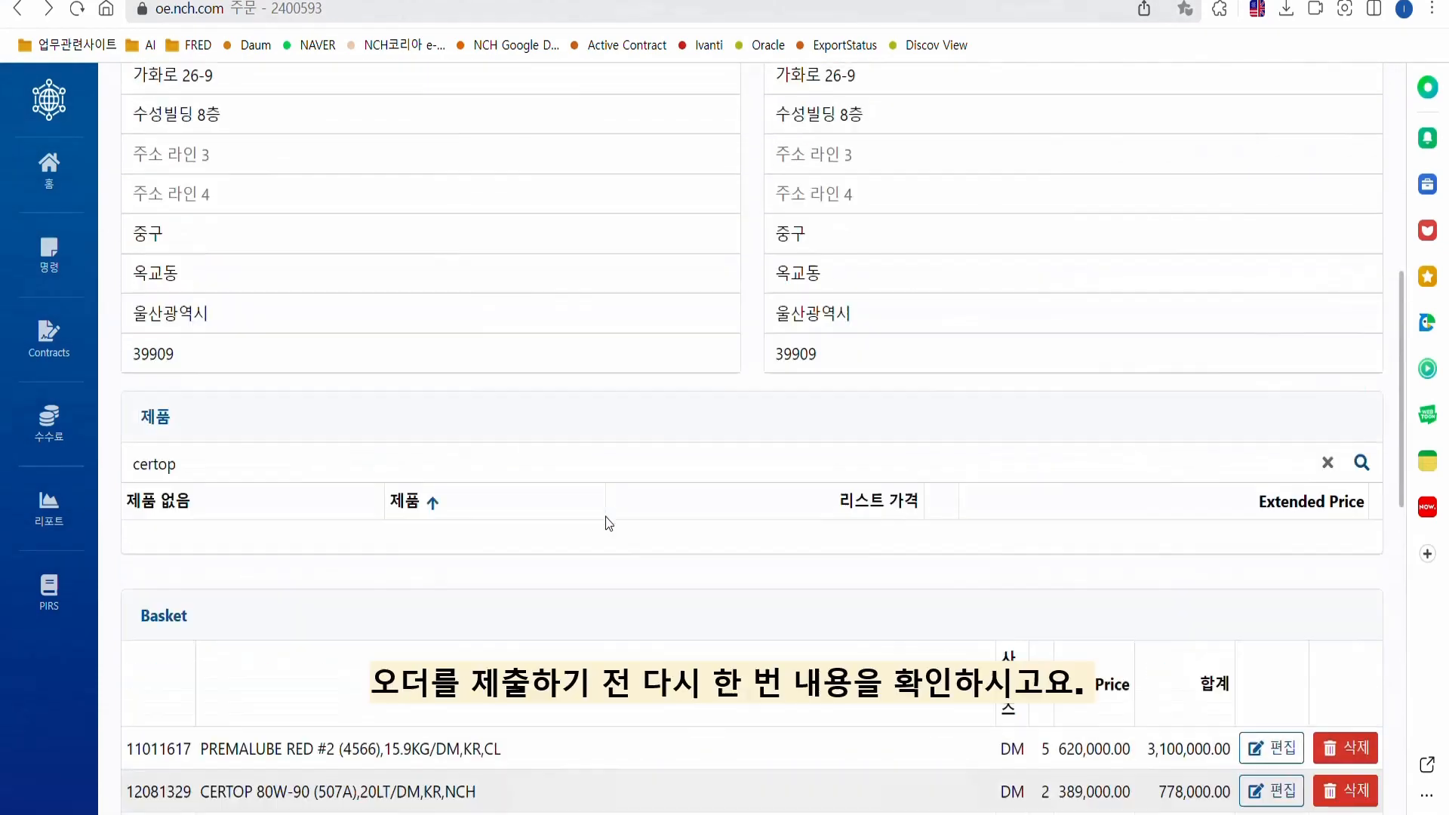
{"action": "scroll", "coordinate": [605, 521], "scroll_direction": "up", "scroll_amount": 1}
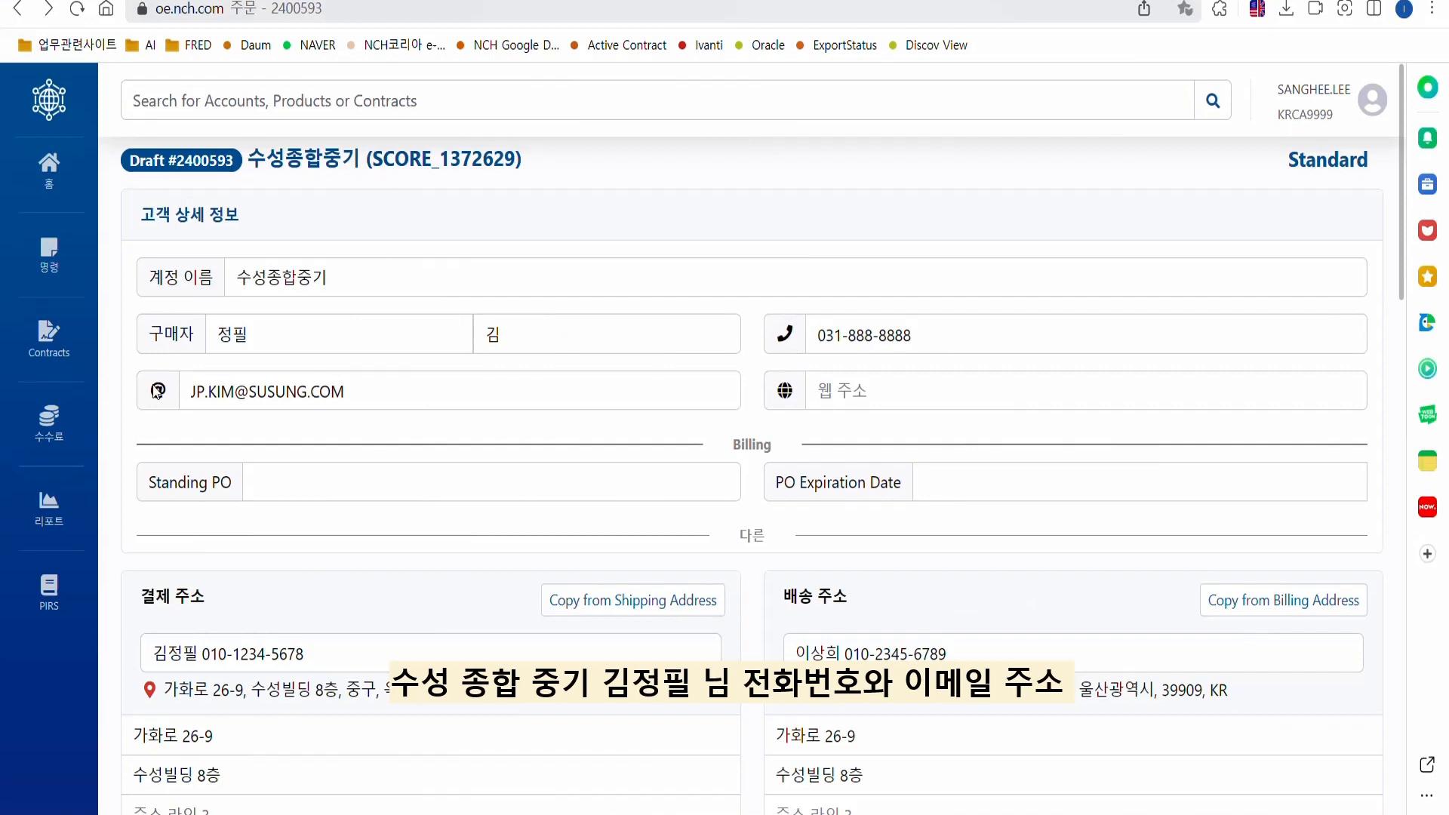
{"action": "scroll", "coordinate": [306, 445], "scroll_direction": "down", "scroll_amount": 3}
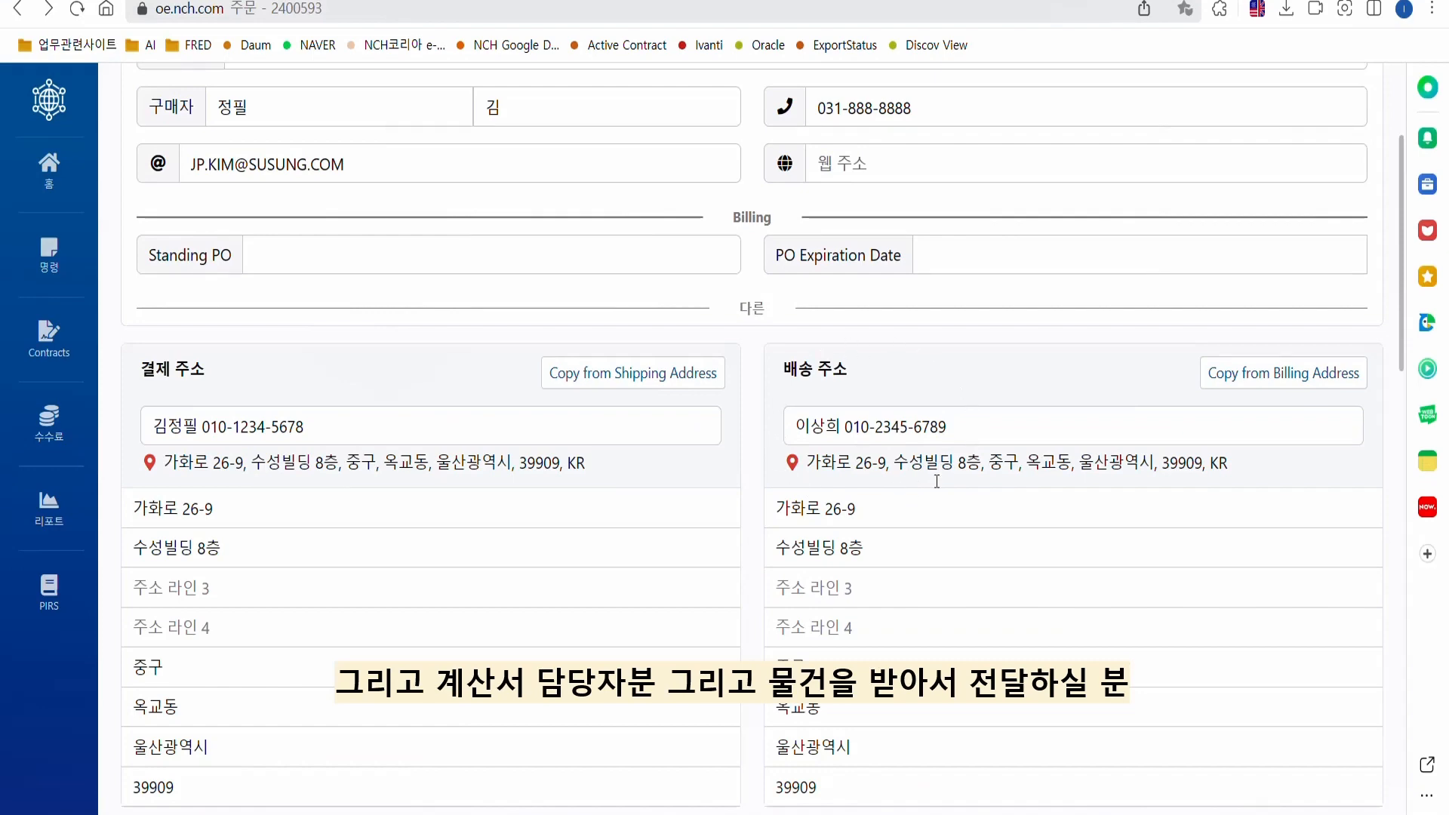
{"action": "scroll", "coordinate": [656, 483], "scroll_direction": "down", "scroll_amount": 7}
{"action": "scroll", "coordinate": [412, 456], "scroll_direction": "down", "scroll_amount": 3}
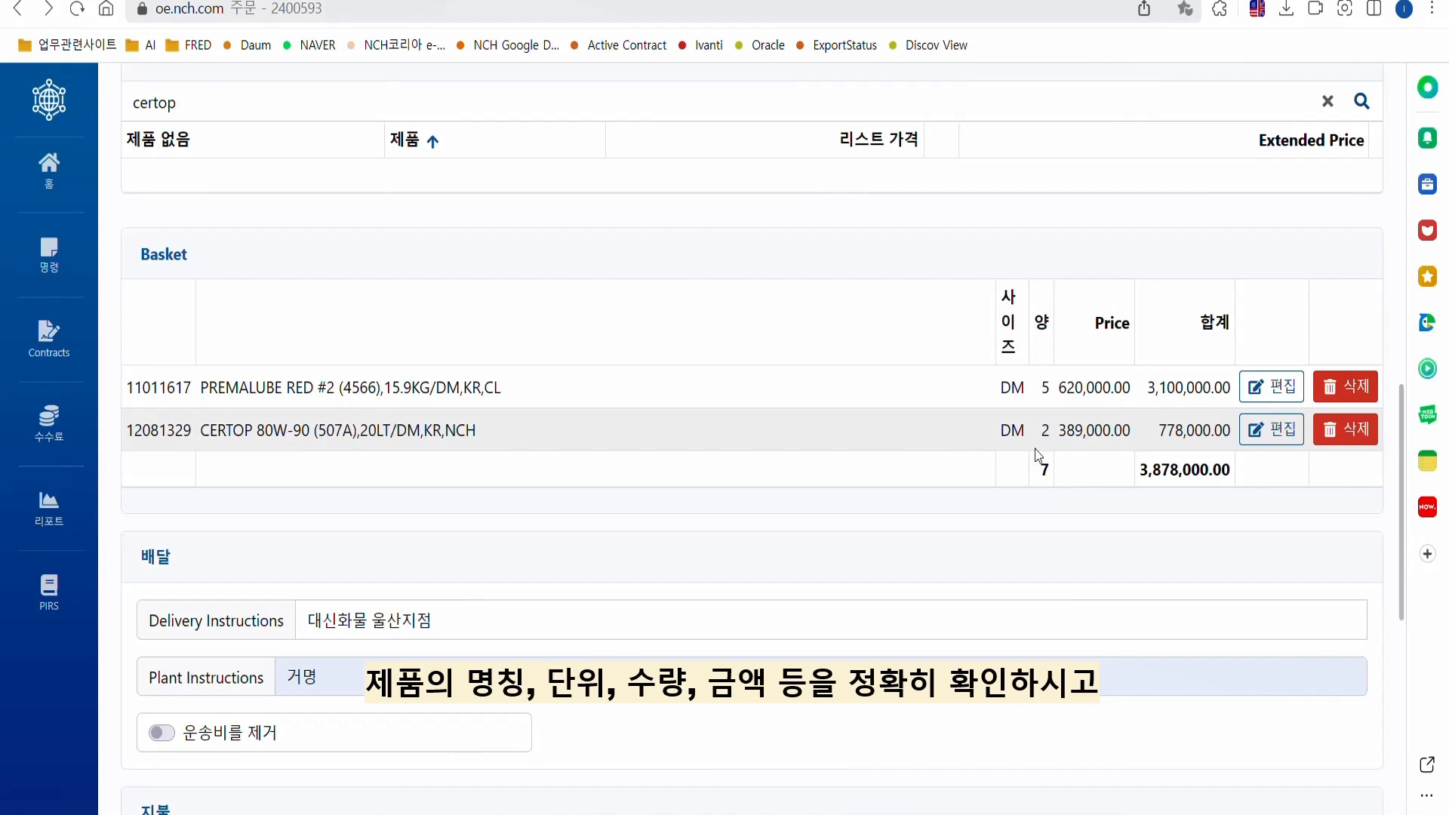
{"action": "scroll", "coordinate": [704, 393], "scroll_direction": "down", "scroll_amount": 3}
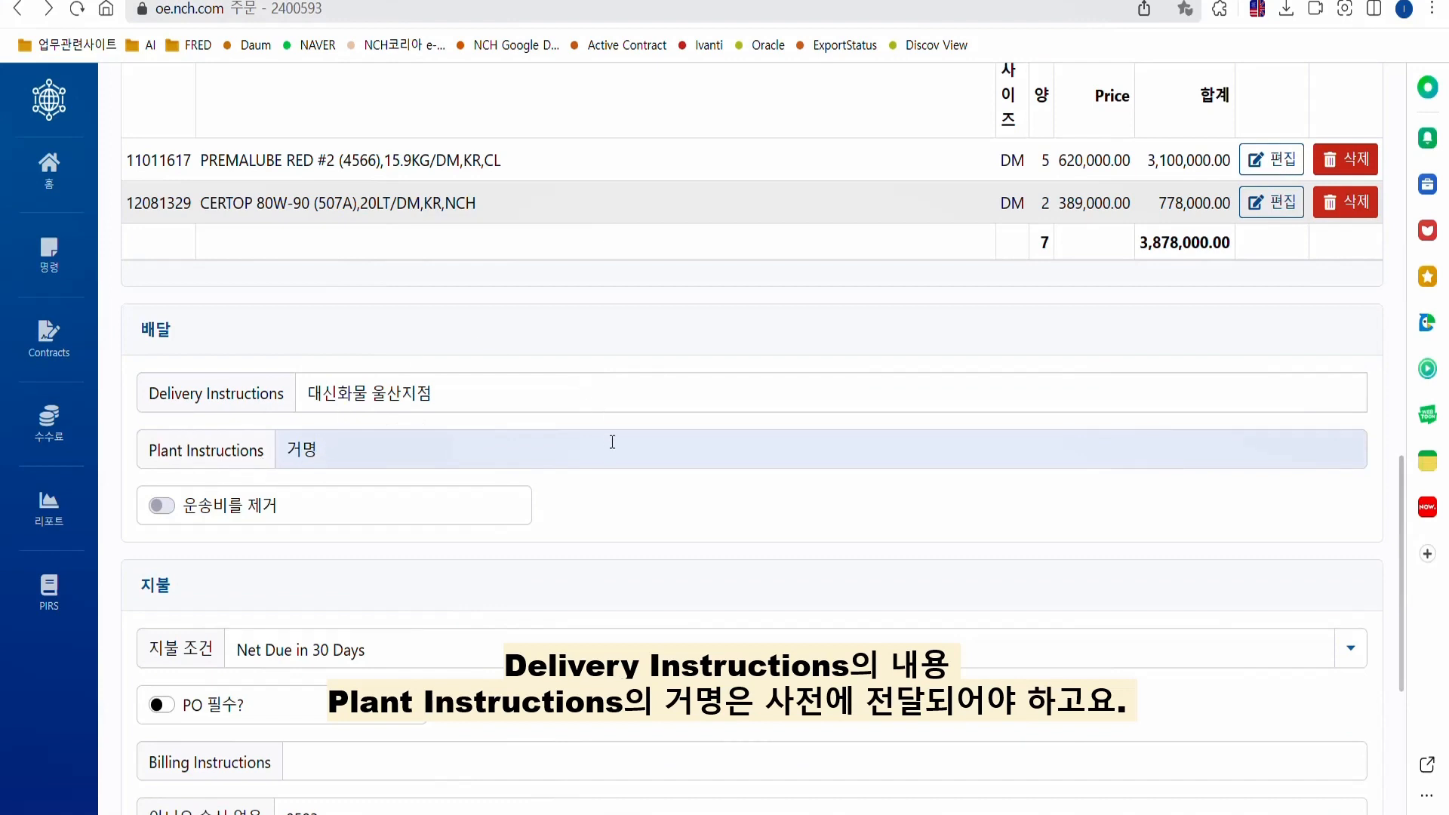
{"action": "scroll", "coordinate": [604, 475], "scroll_direction": "down", "scroll_amount": 2}
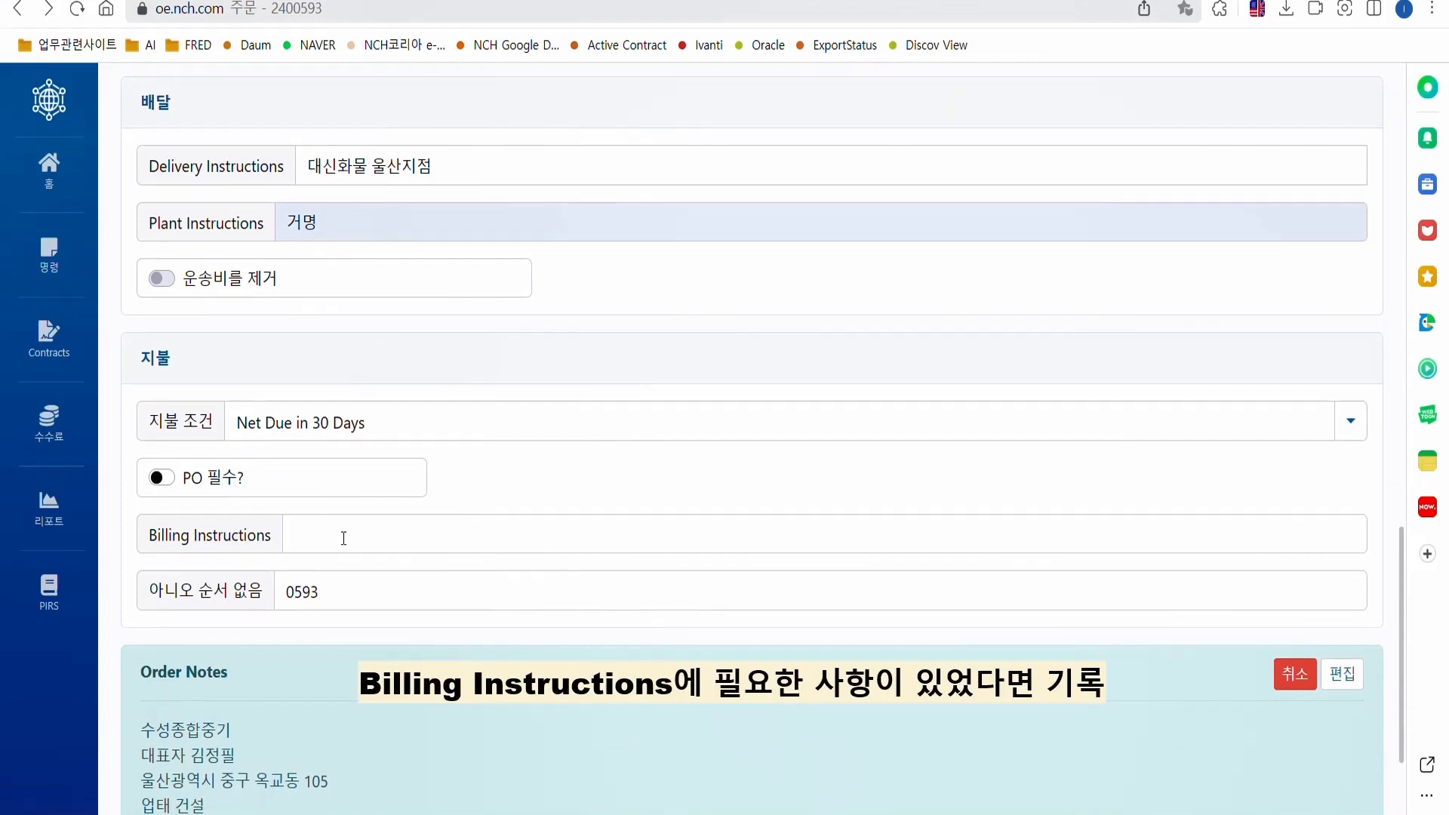
{"action": "scroll", "coordinate": [442, 530], "scroll_direction": "down", "scroll_amount": 2}
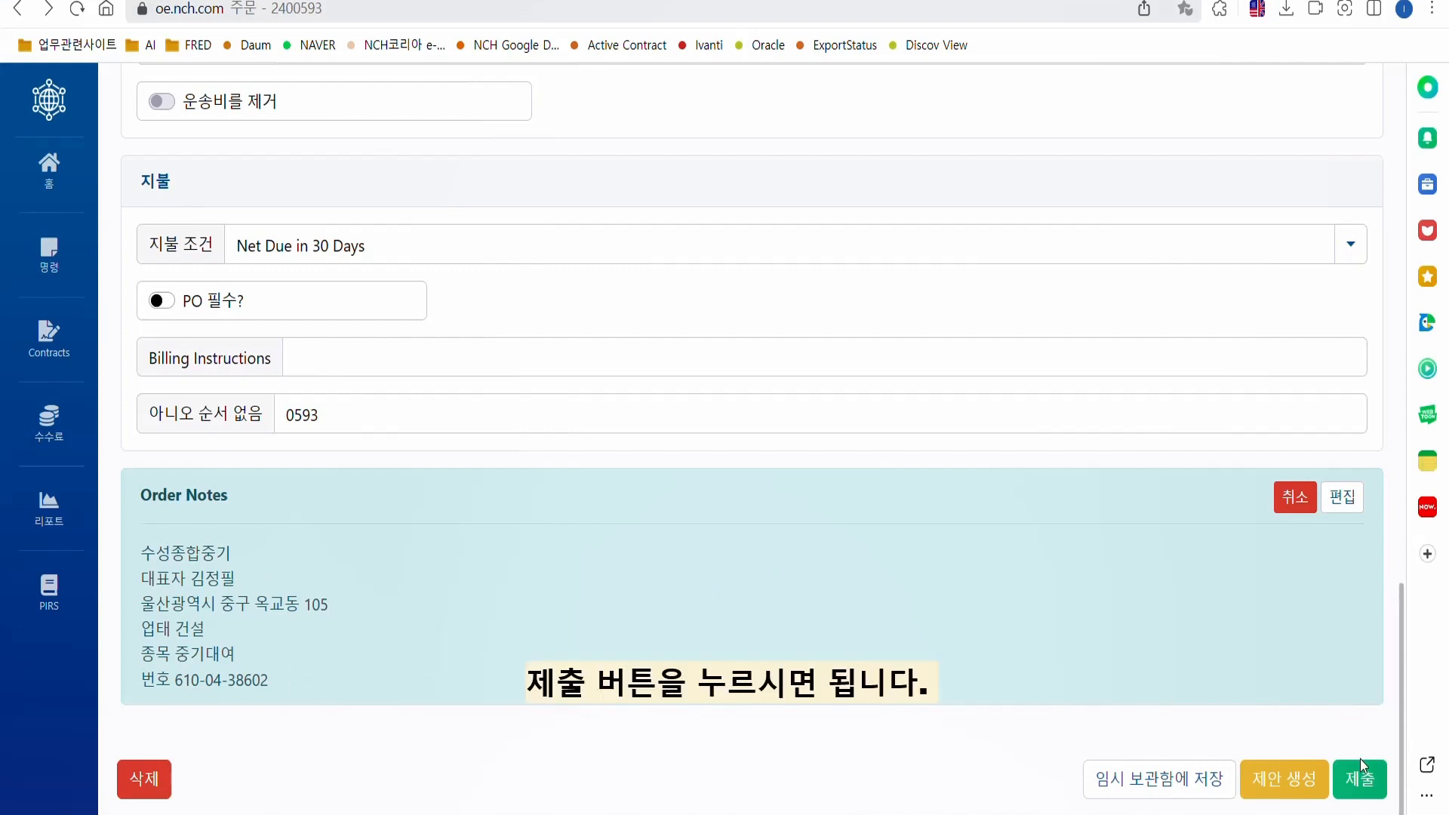
Append the line 테스트 오더, 삭제 요망 below the registration number in the order notes.
{"action": "left_click", "coordinate": [1341, 498]}
{"action": "left_click", "coordinate": [233, 297]}
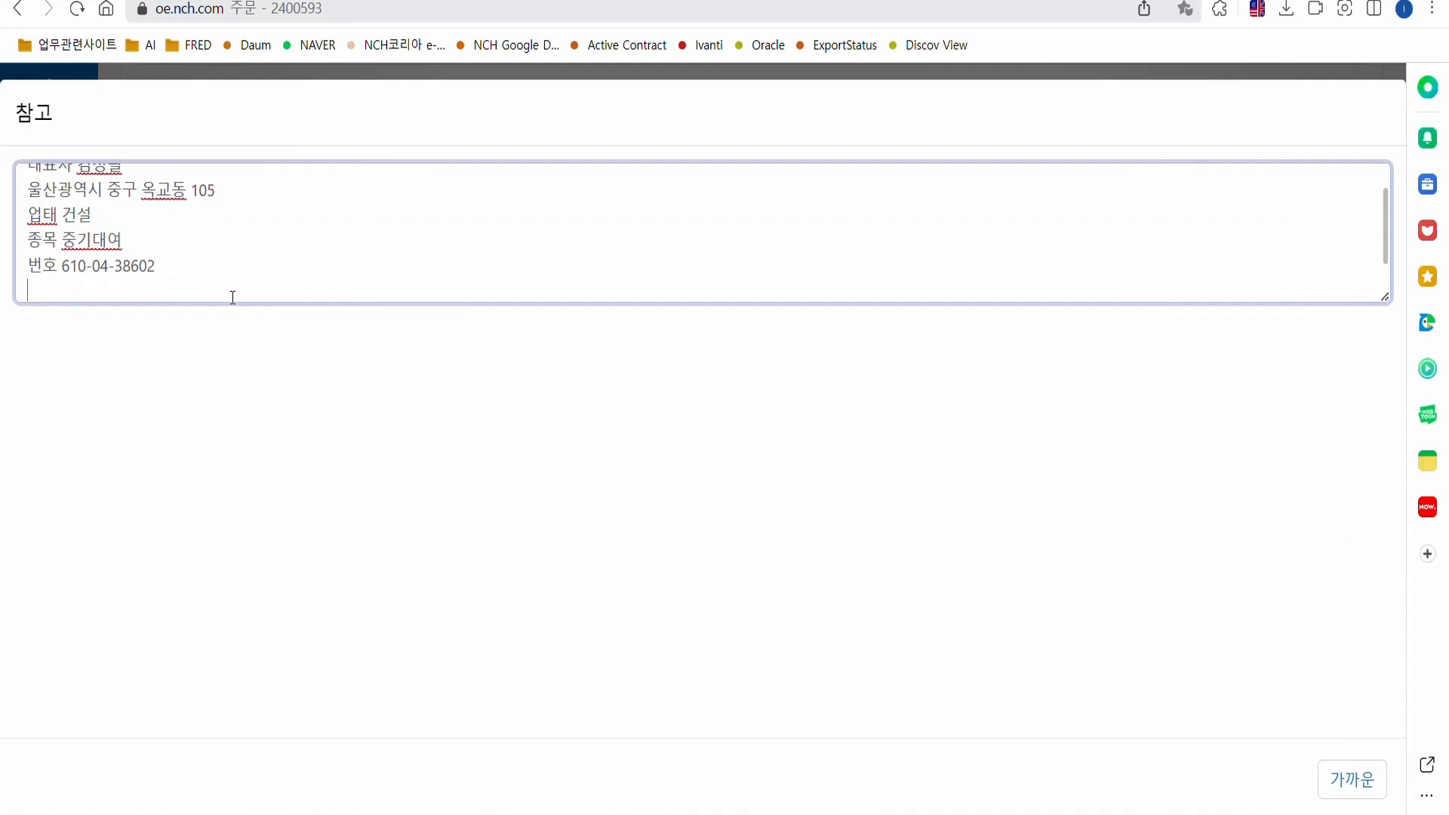
{"action": "key", "text": "Return"}
{"action": "key", "text": "Return"}
{"action": "type", "text": "테스트 이"}
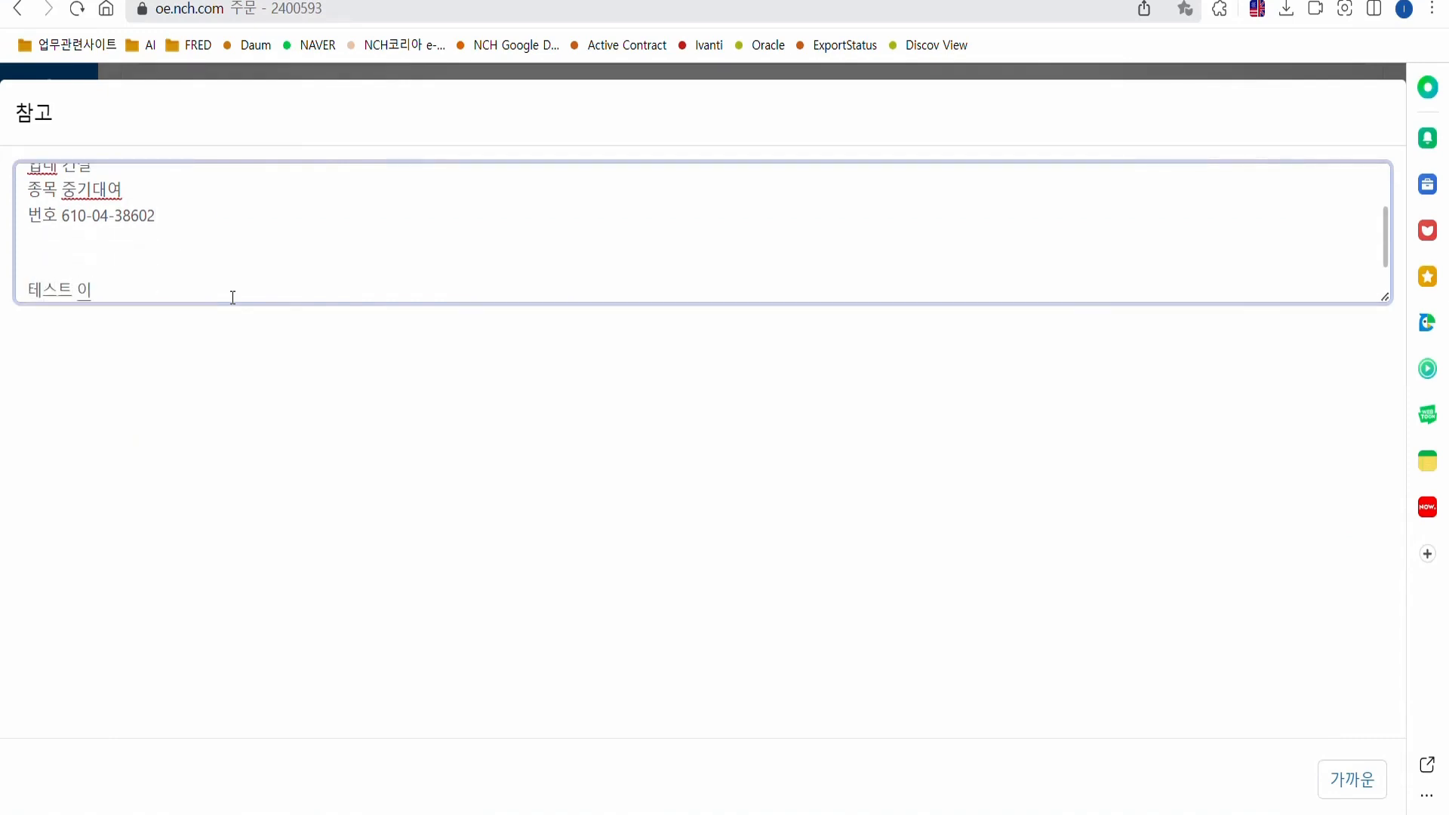
{"action": "key", "text": "BackSpace"}
{"action": "type", "text": "ㅇ"}
{"action": "key", "text": "BackSpace"}
{"action": "key", "text": "BackSpace"}
{"action": "type", "text": "오도"}
{"action": "key", "text": "BackSpace"}
{"action": "type", "text": "ㅓ, 삭"}
{"action": "type", "text": "제 요망"}
Keep the edited notes and return to the order page.
{"action": "left_click", "coordinate": [1341, 776]}
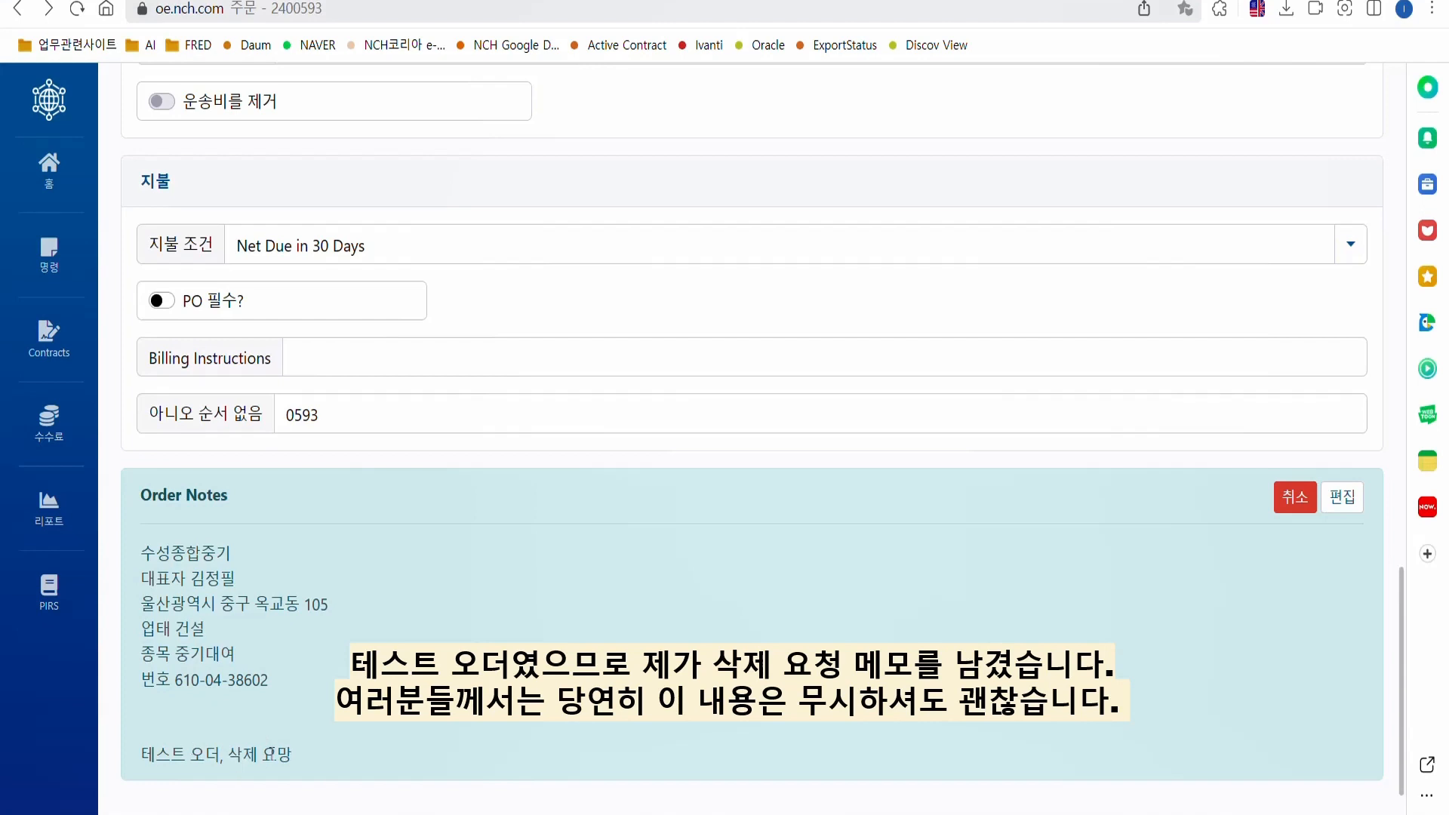
{"action": "left_click_drag", "start_coordinate": [326, 764], "coordinate": [124, 762]}
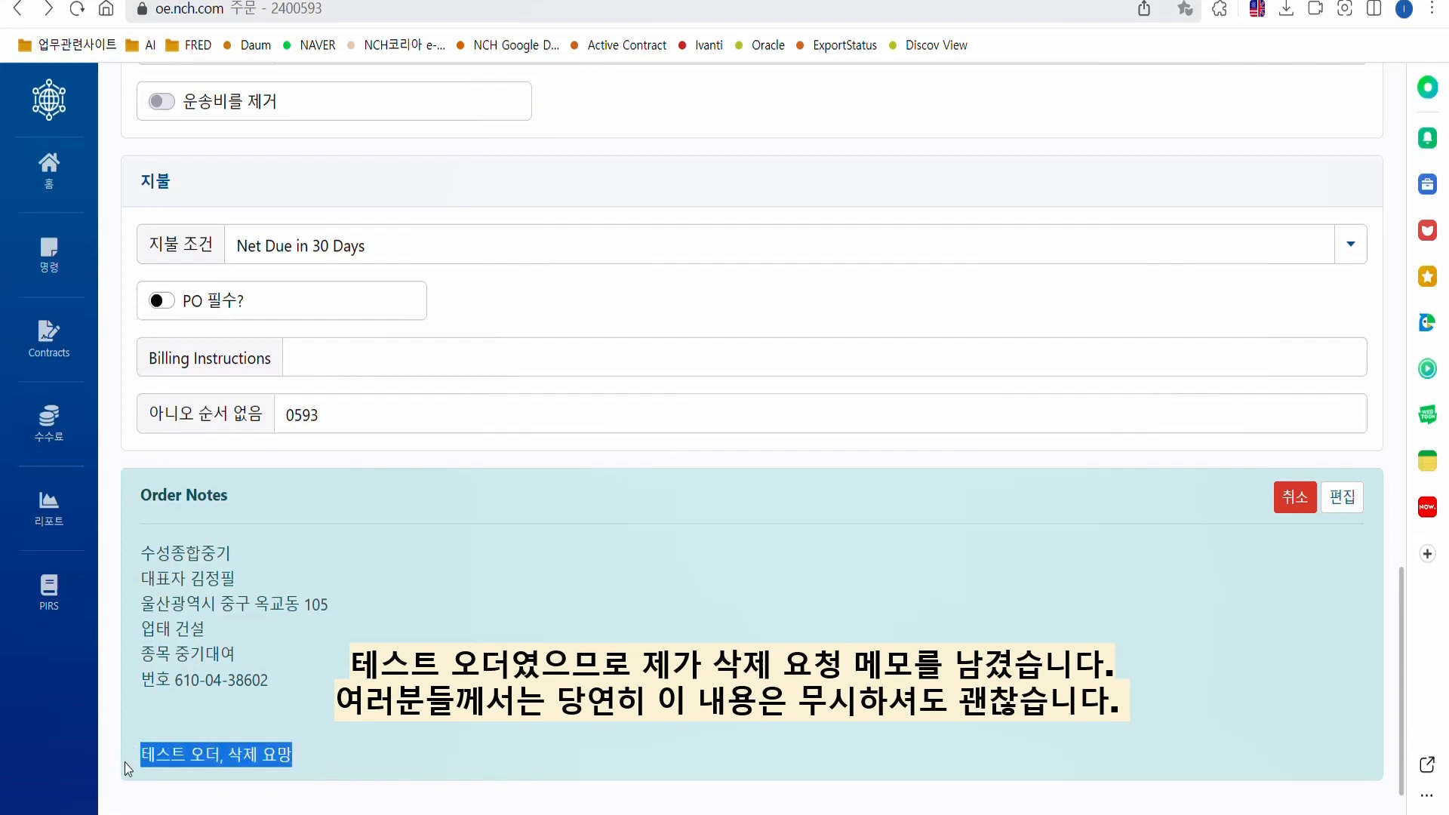
{"action": "left_click", "coordinate": [404, 726]}
{"action": "scroll", "coordinate": [590, 574], "scroll_direction": "down", "scroll_amount": 1}
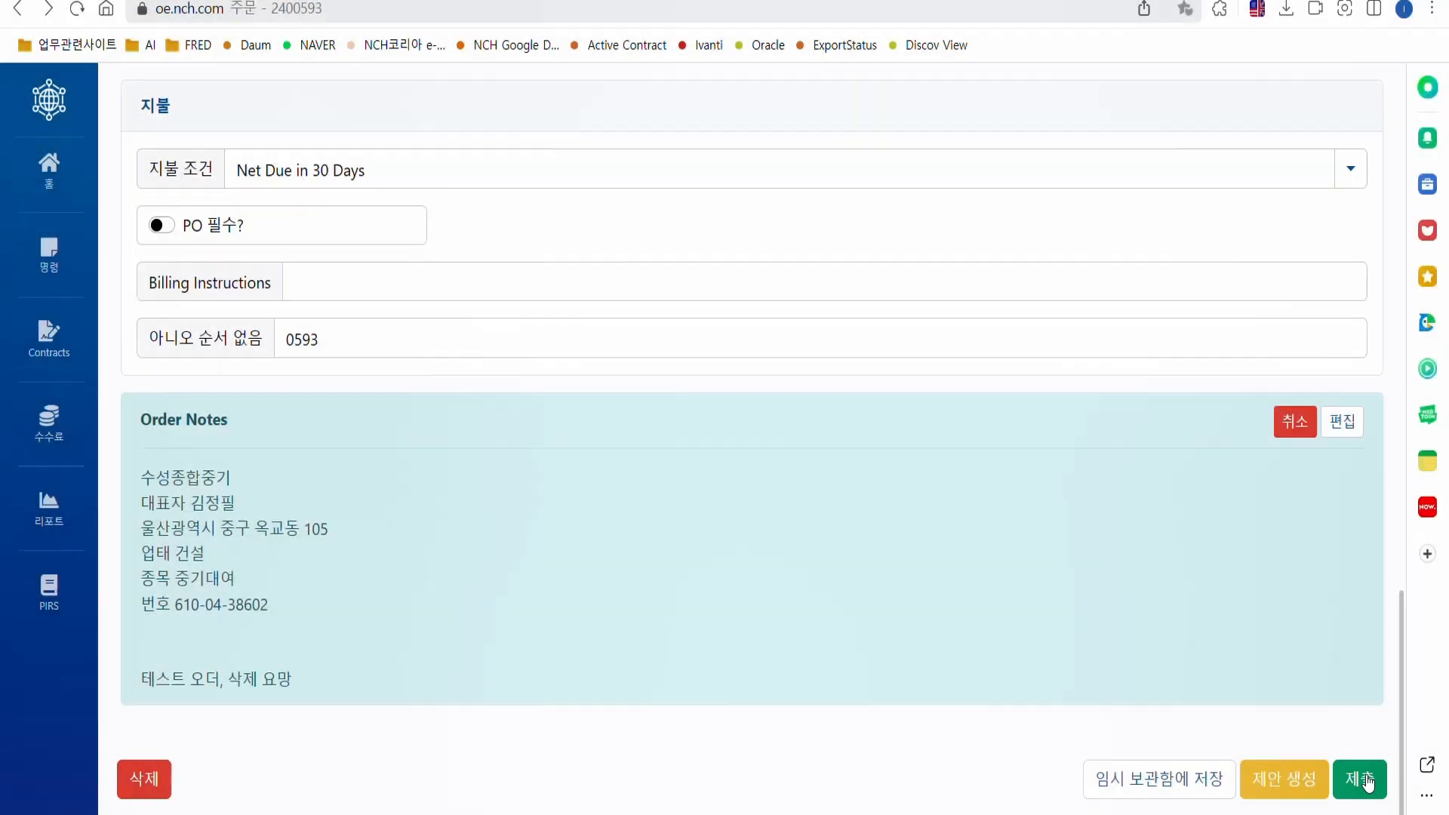
Submit the order with the green 제출 button and review the submitted order.
{"action": "left_click", "coordinate": [1364, 781]}
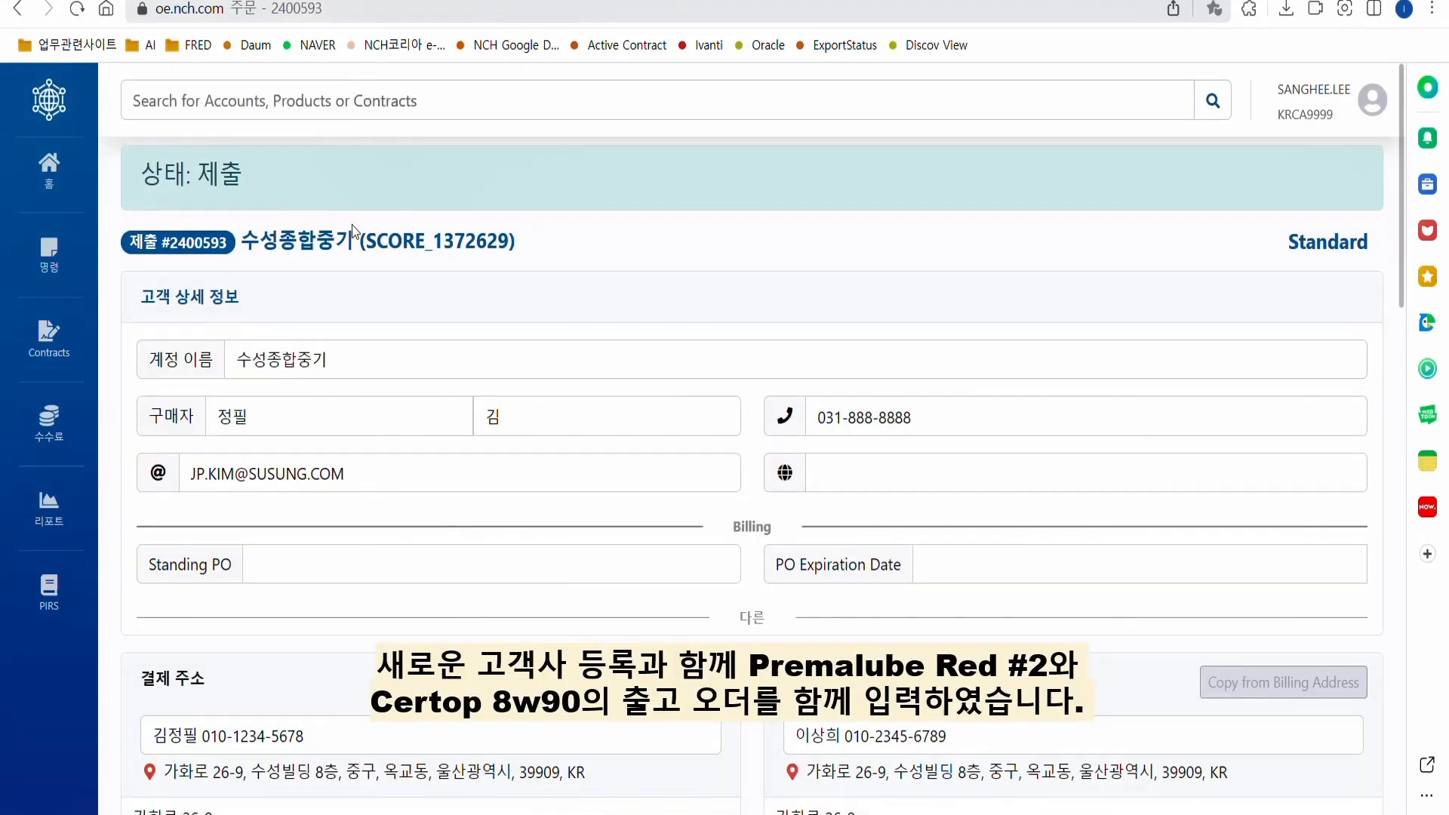
{"action": "scroll", "coordinate": [337, 350], "scroll_direction": "down", "scroll_amount": 10}
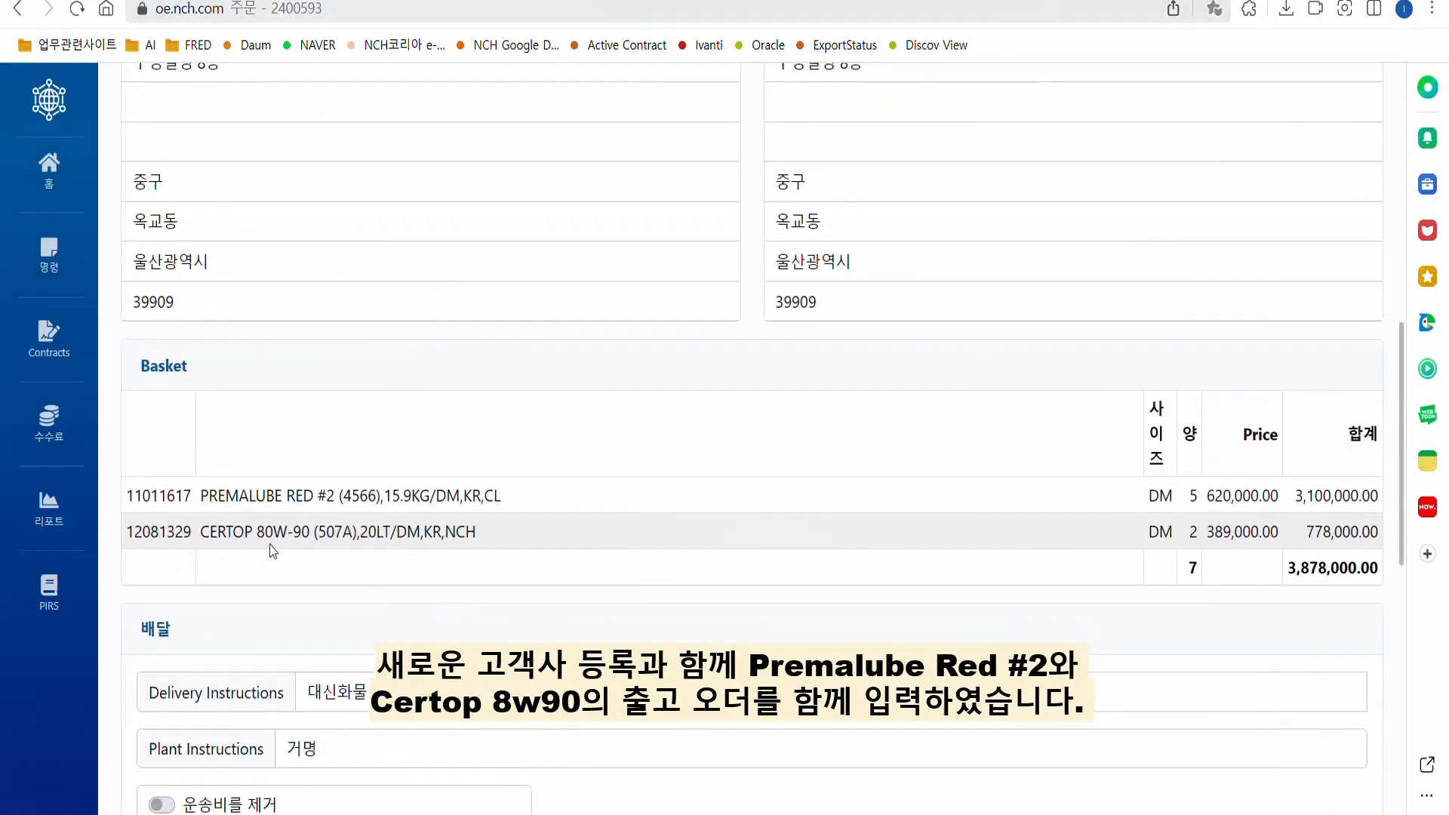
{"action": "scroll", "coordinate": [351, 482], "scroll_direction": "up", "scroll_amount": 10}
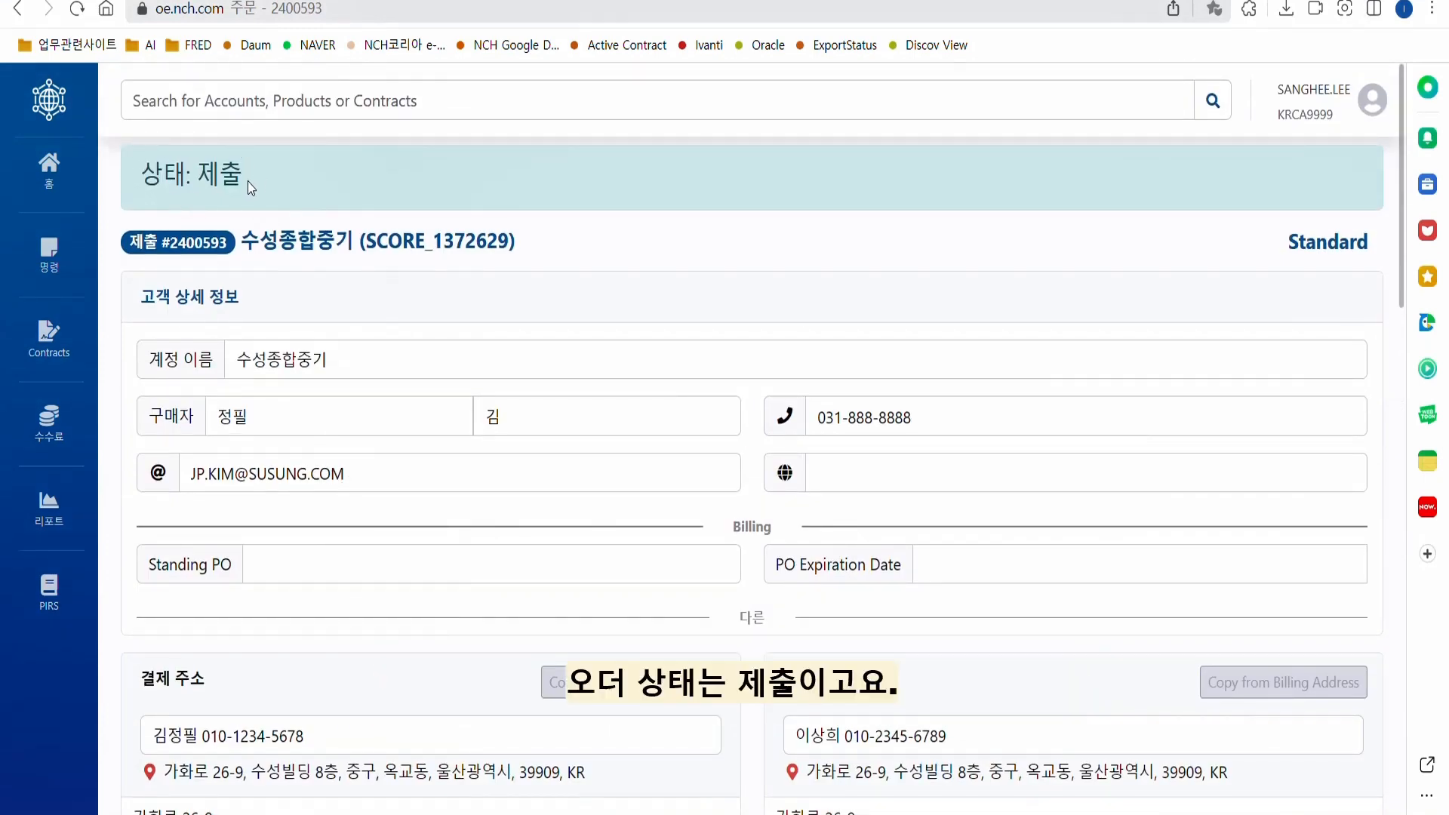
{"action": "scroll", "coordinate": [451, 283], "scroll_direction": "down", "scroll_amount": 15}
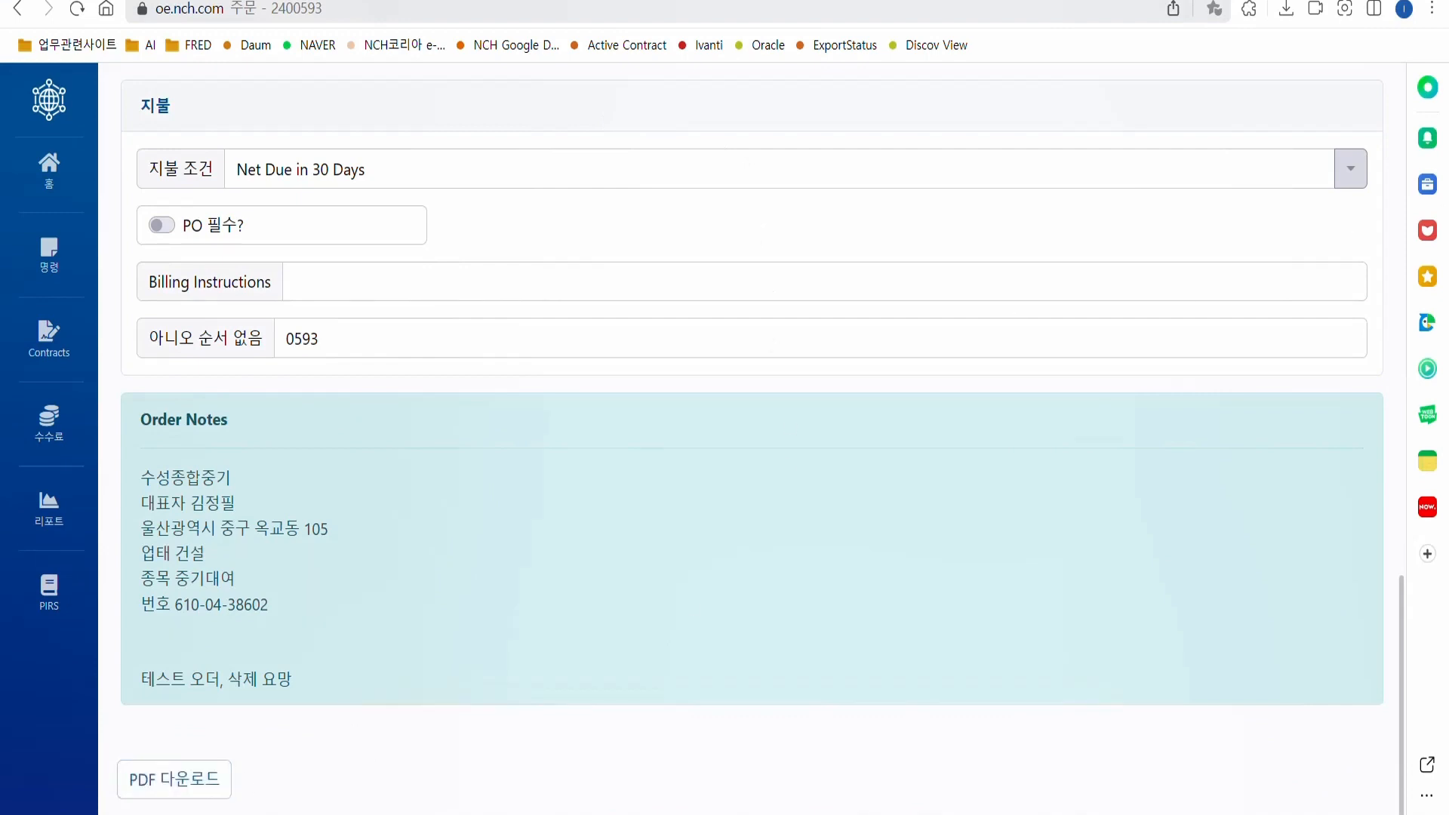
Download the order as a PDF named 수성종합중기 테스트 오더 03.
{"action": "left_click", "coordinate": [194, 781]}
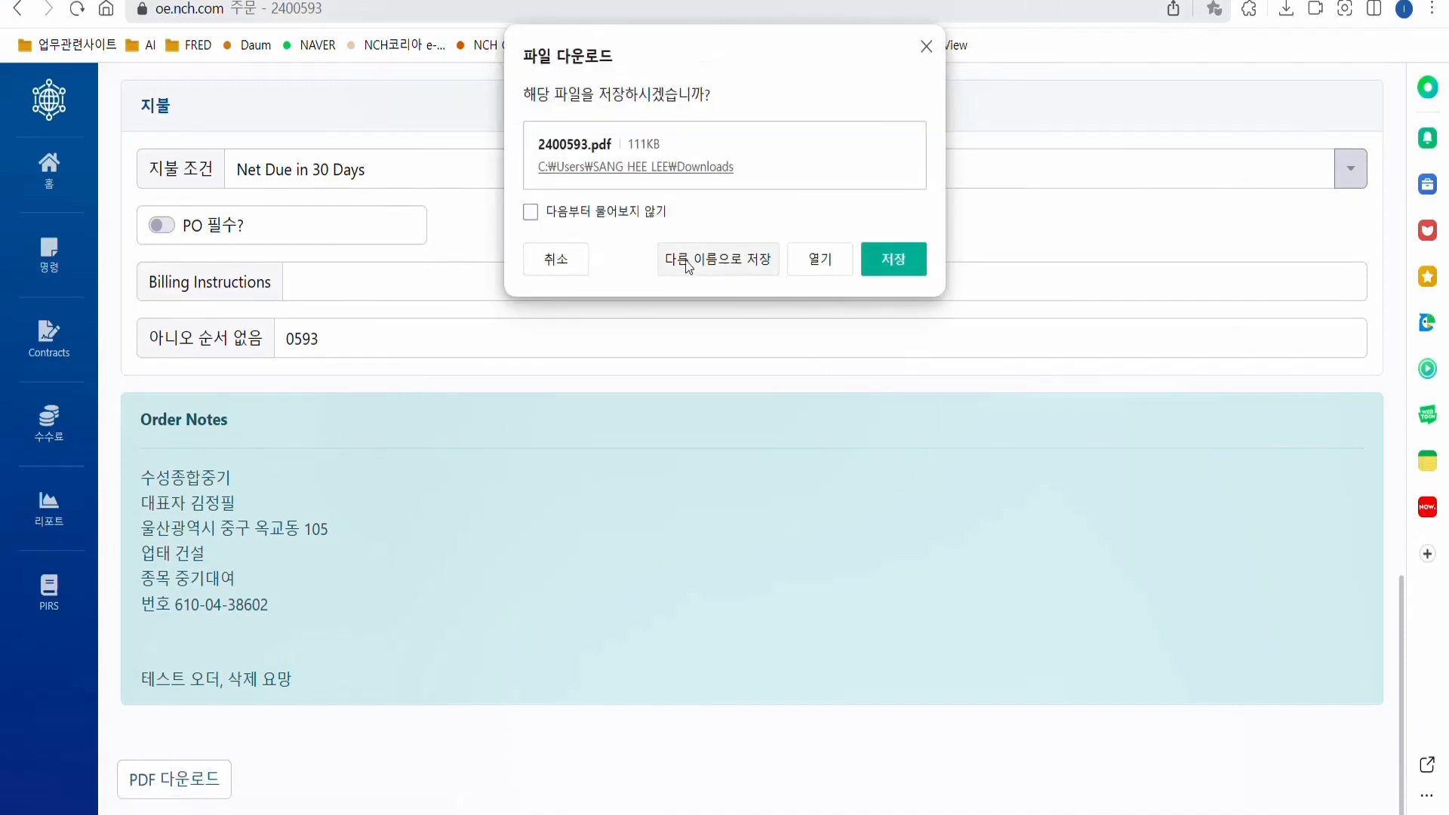
{"action": "left_click", "coordinate": [726, 259]}
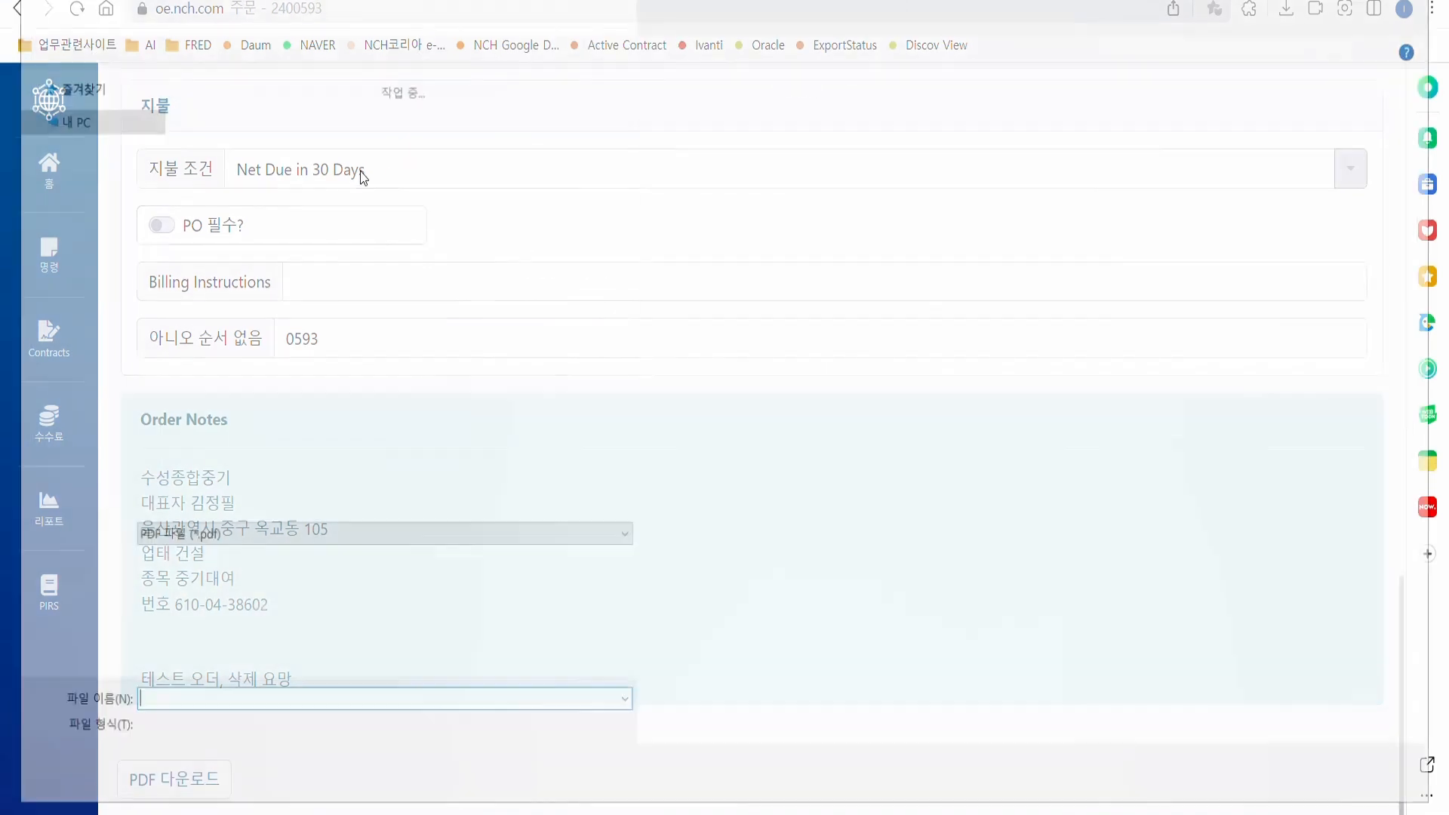
{"action": "type", "text": "수성종ㅇ"}
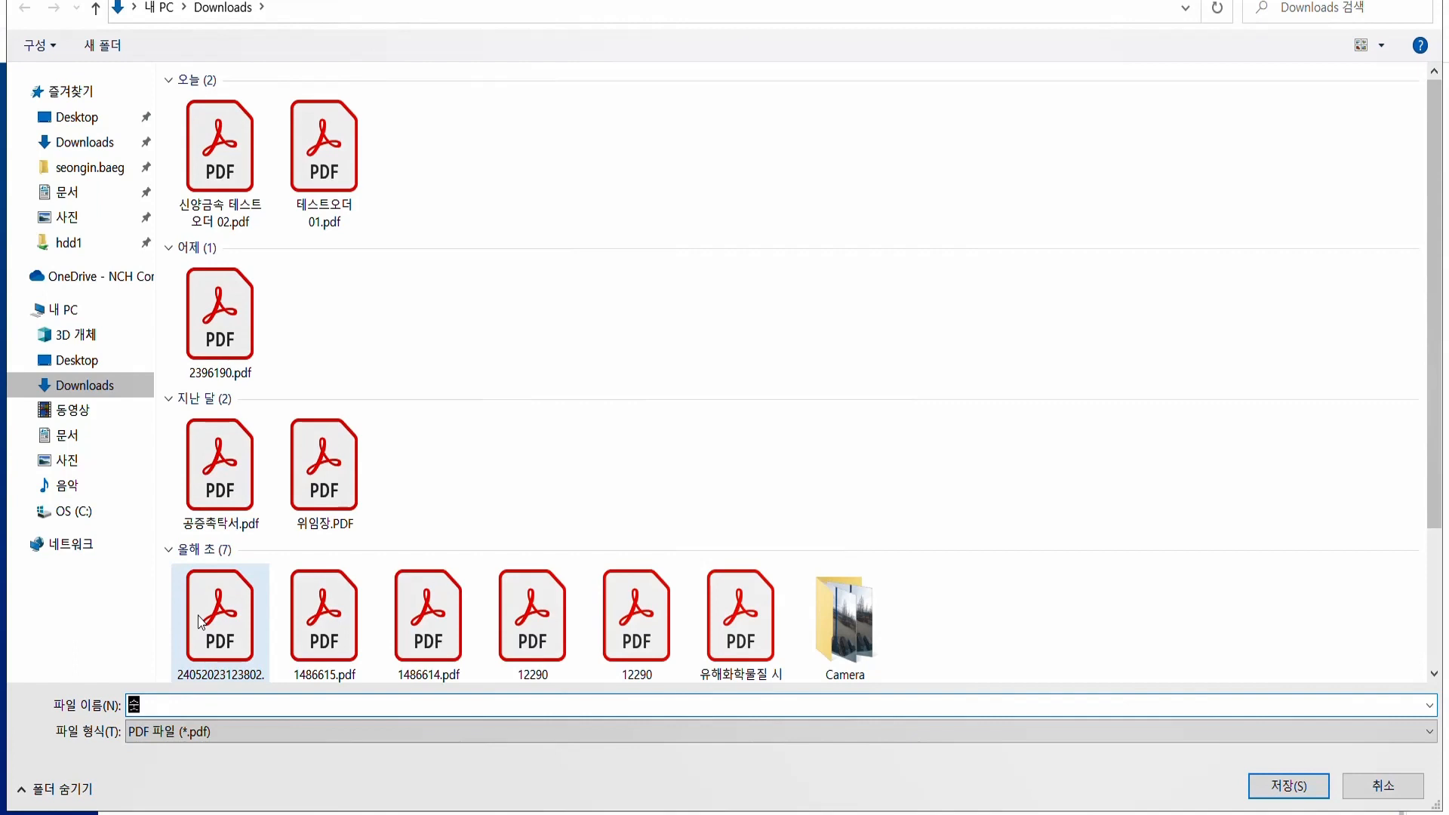
{"action": "type", "text": "합중기 테스트 오"}
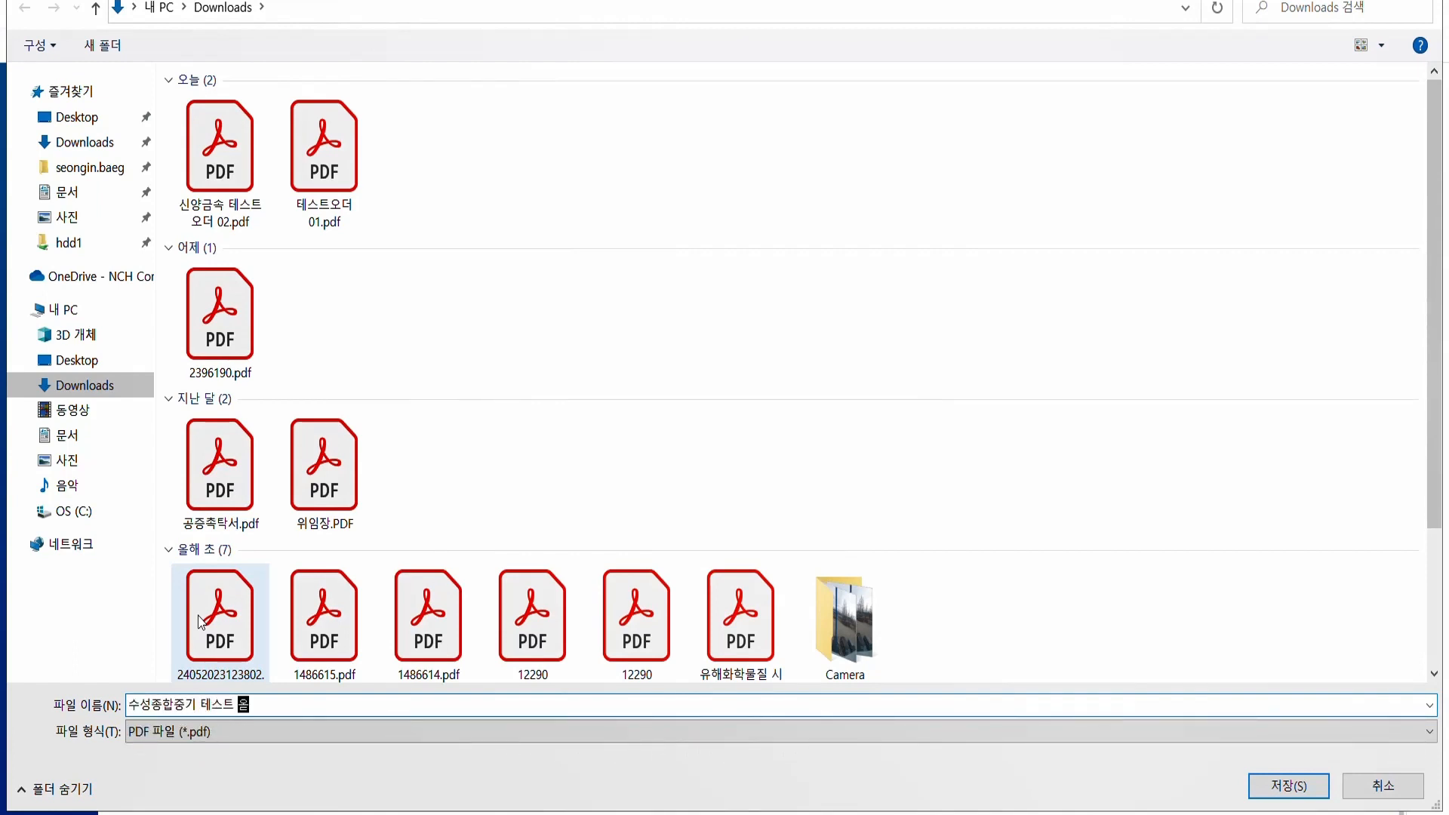
{"action": "type", "text": "더 03"}
{"action": "key", "text": "Return"}
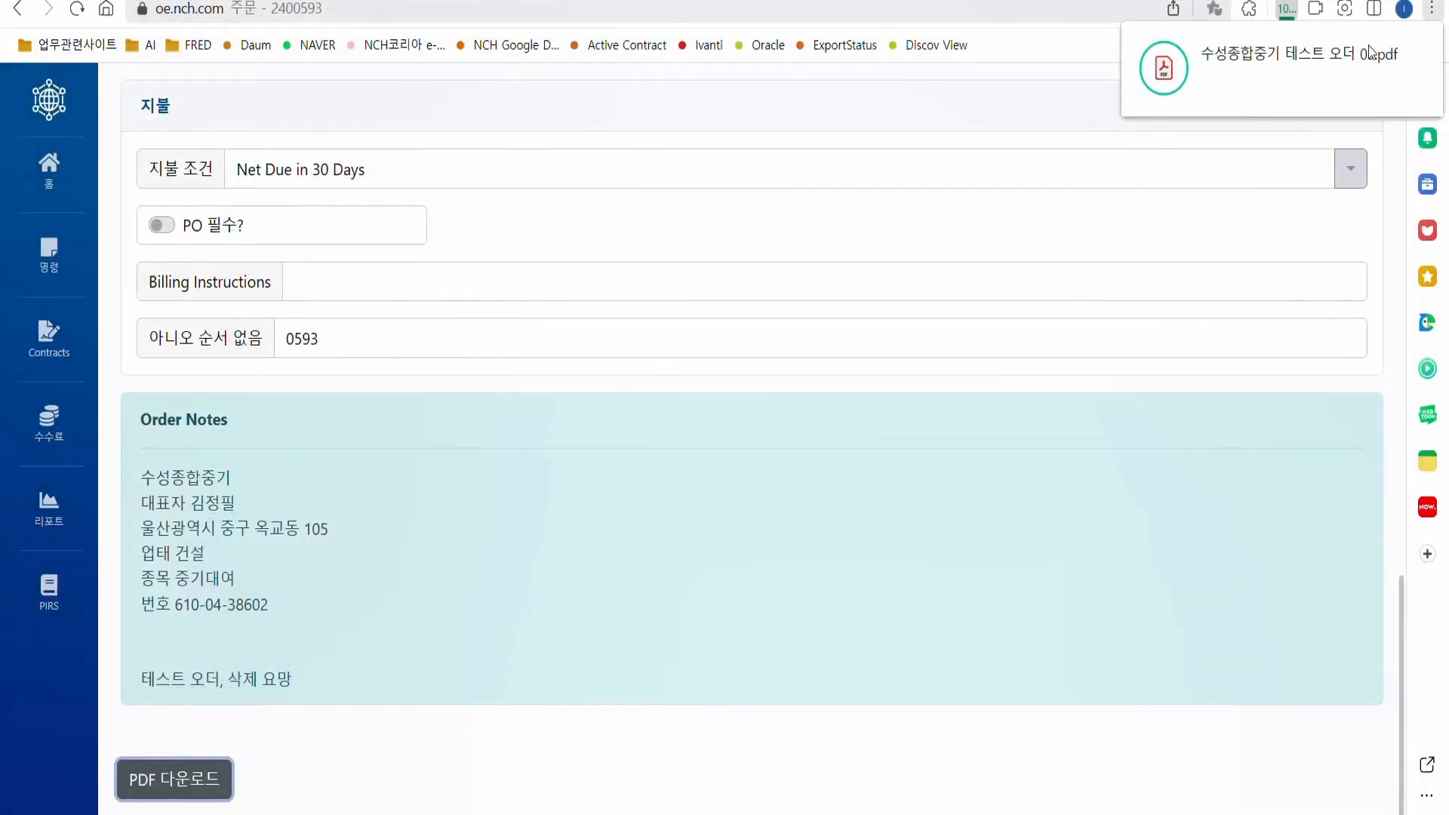
Print the order page to PDF in Downloads as 수성종합중기 테스트 오더 03-1.
{"action": "left_click", "coordinate": [1432, 8]}
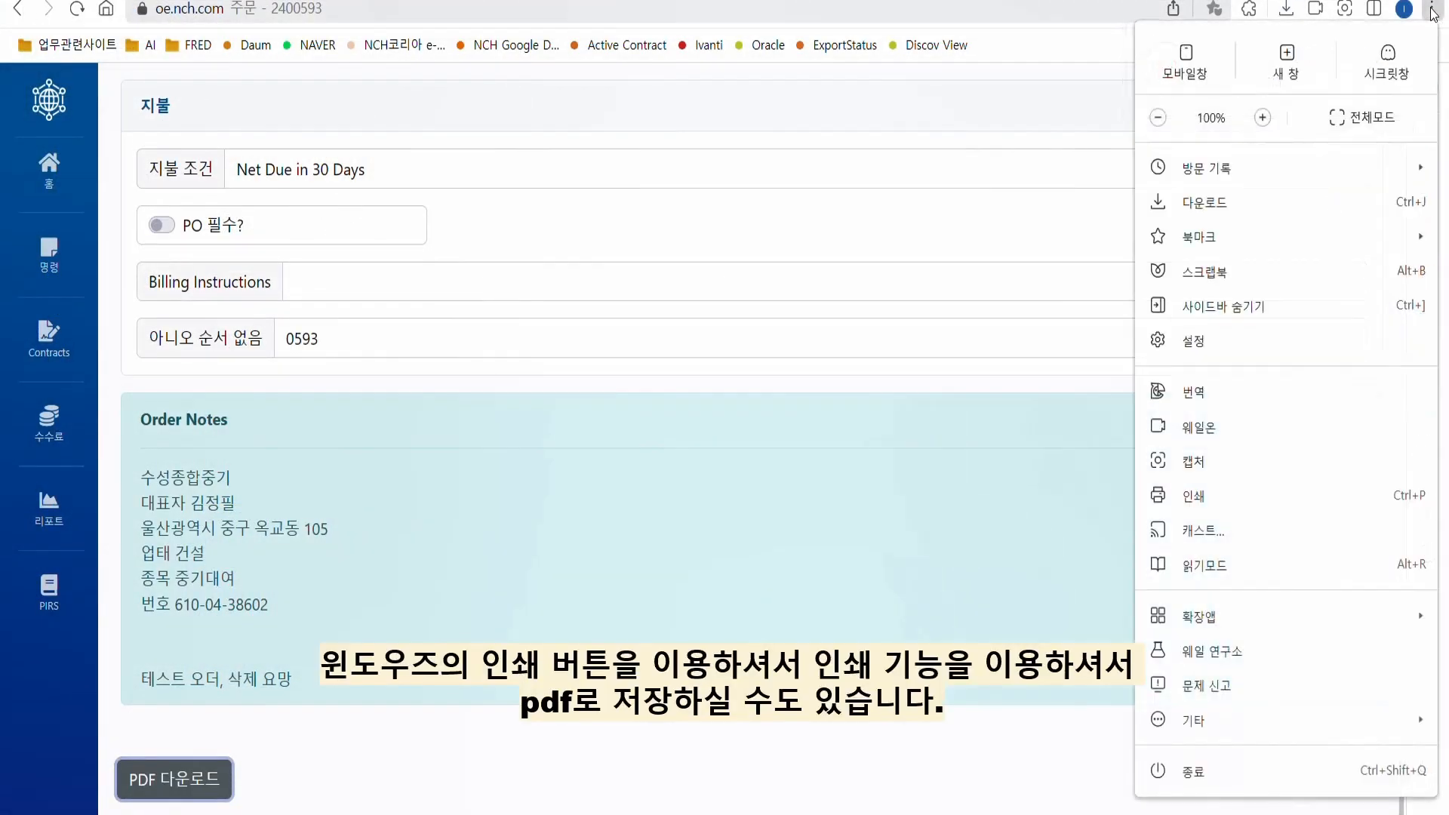
{"action": "left_click", "coordinate": [1233, 498]}
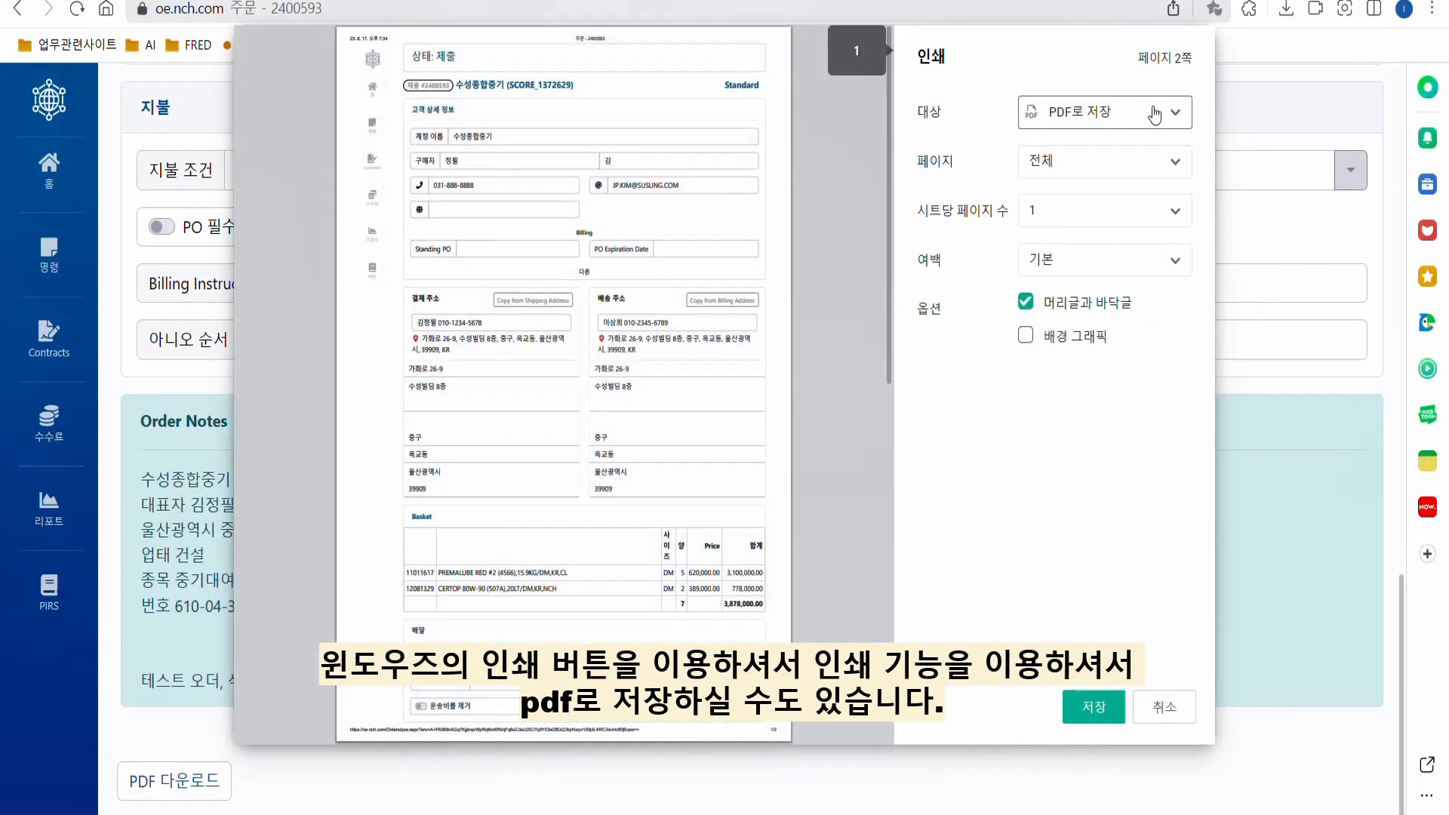
{"action": "left_click", "coordinate": [1093, 707]}
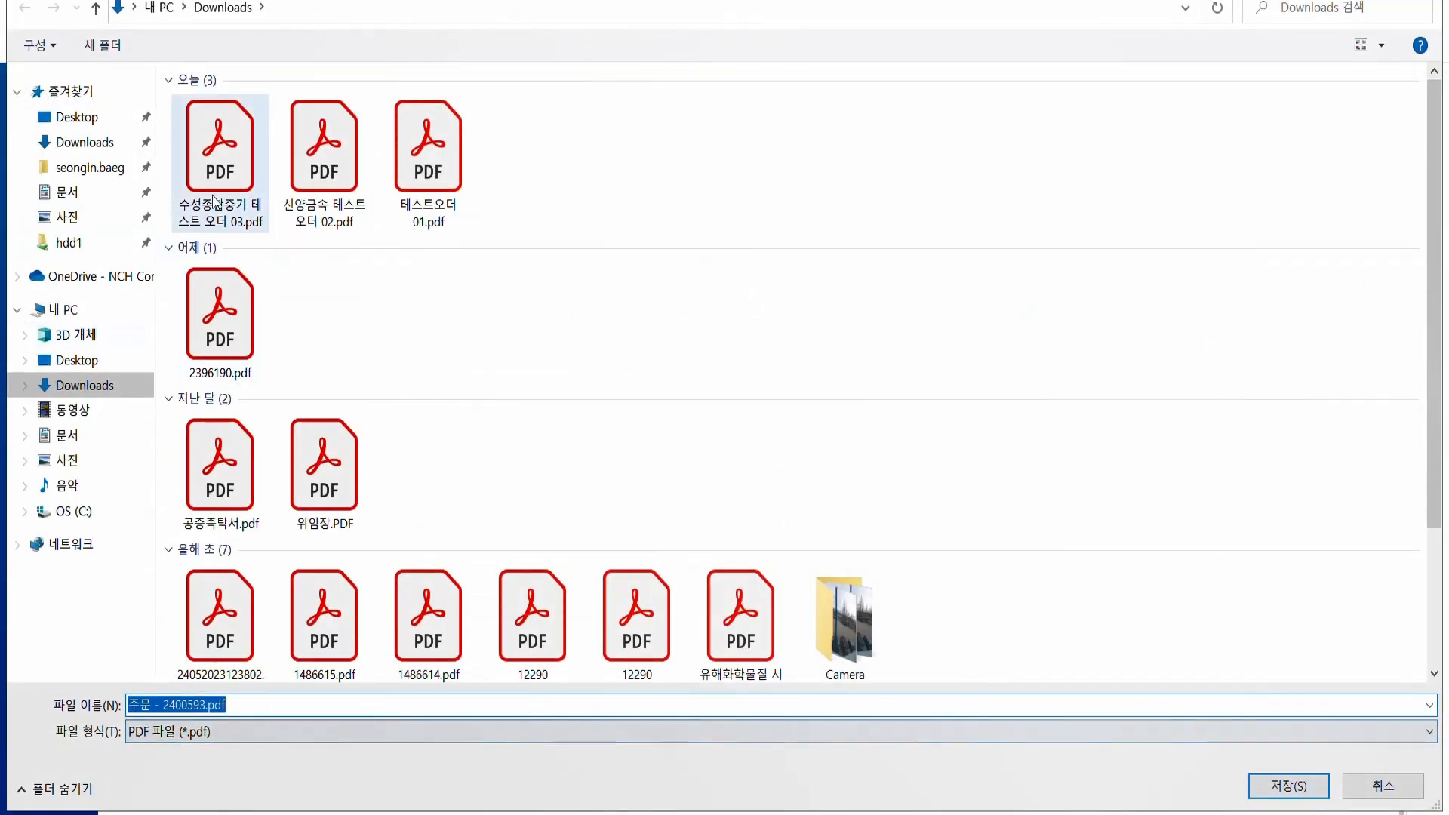
{"action": "left_click", "coordinate": [220, 151]}
{"action": "left_click", "coordinate": [276, 707]}
{"action": "left_click_drag", "start_coordinate": [276, 706], "coordinate": [392, 703]}
{"action": "type", "text": "-1"}
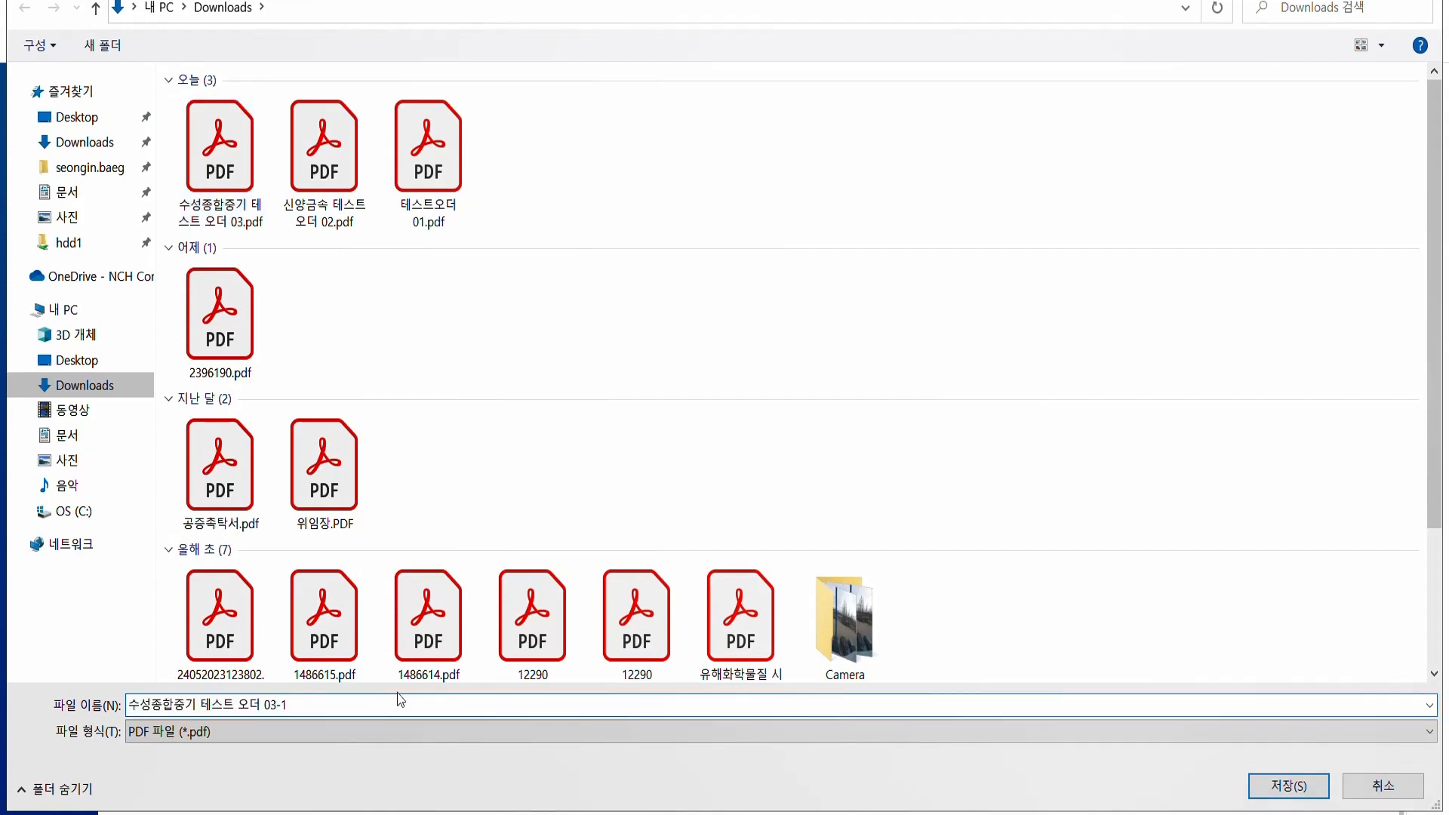
{"action": "key", "text": "Return"}
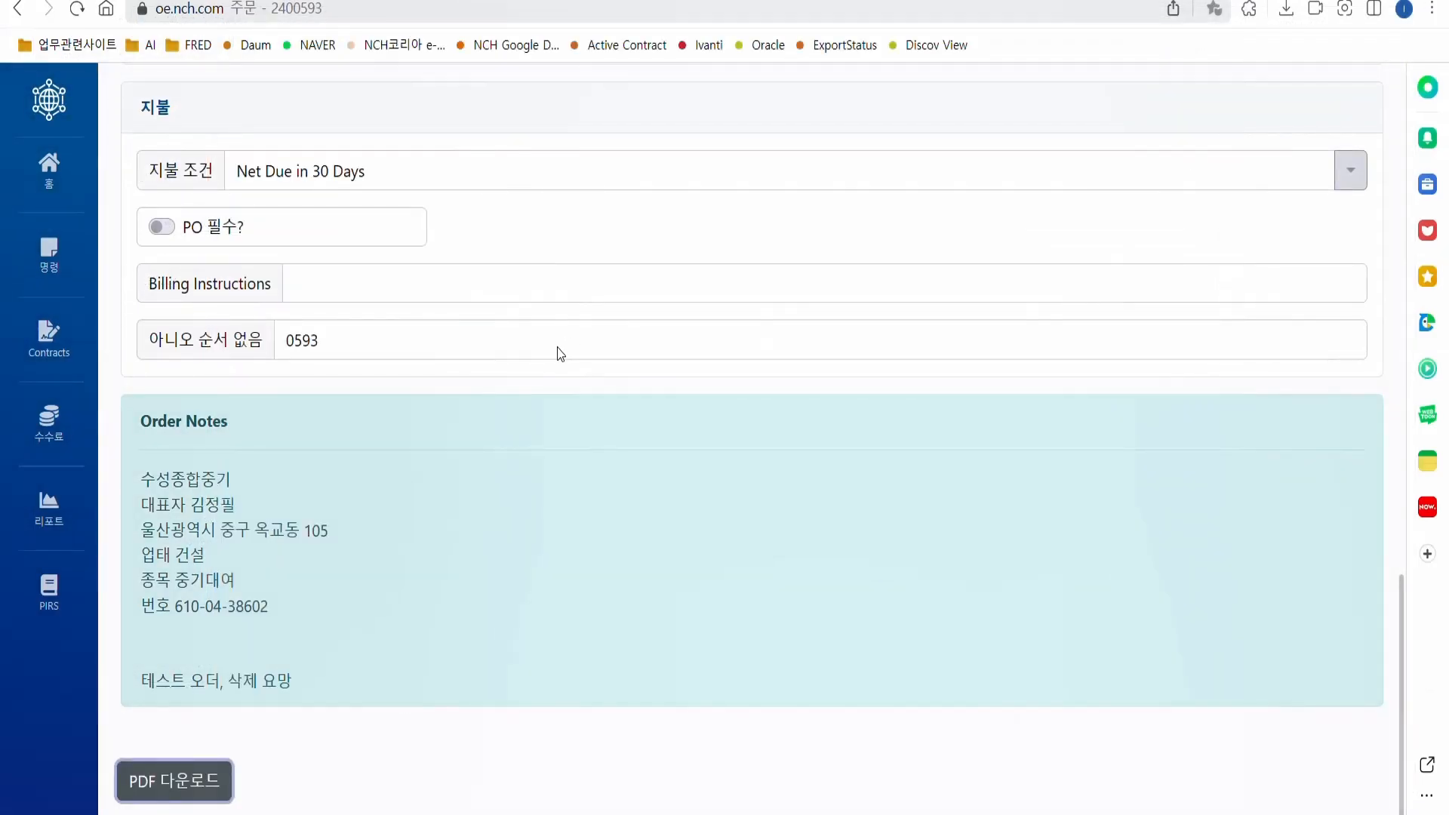
Scroll to the top and return to the home dashboard via the sidebar 홈 icon.
{"action": "scroll", "coordinate": [559, 351], "scroll_direction": "up", "scroll_amount": 10}
{"action": "scroll", "coordinate": [557, 347], "scroll_direction": "up", "scroll_amount": 10}
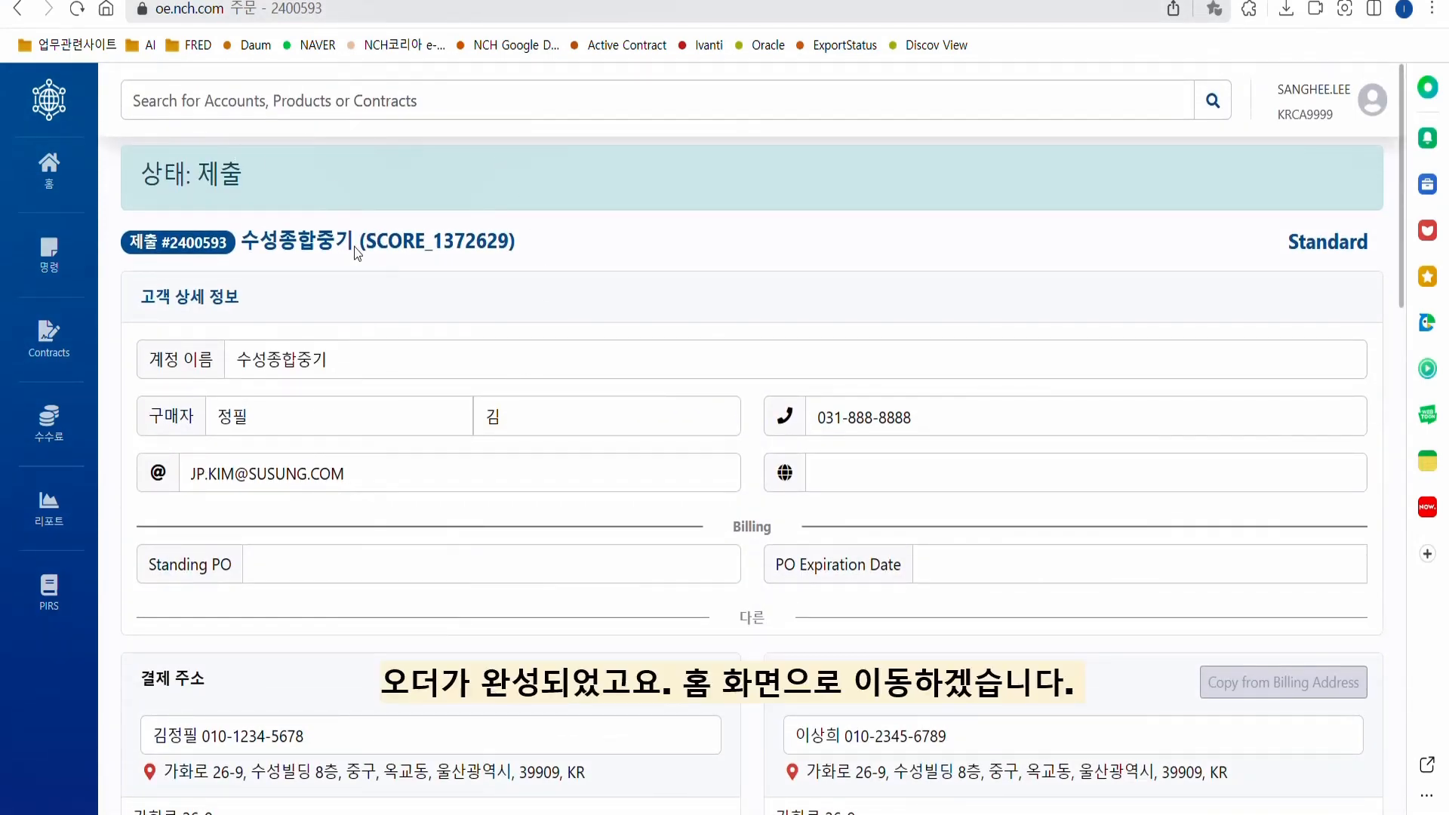
{"action": "left_click", "coordinate": [49, 166]}
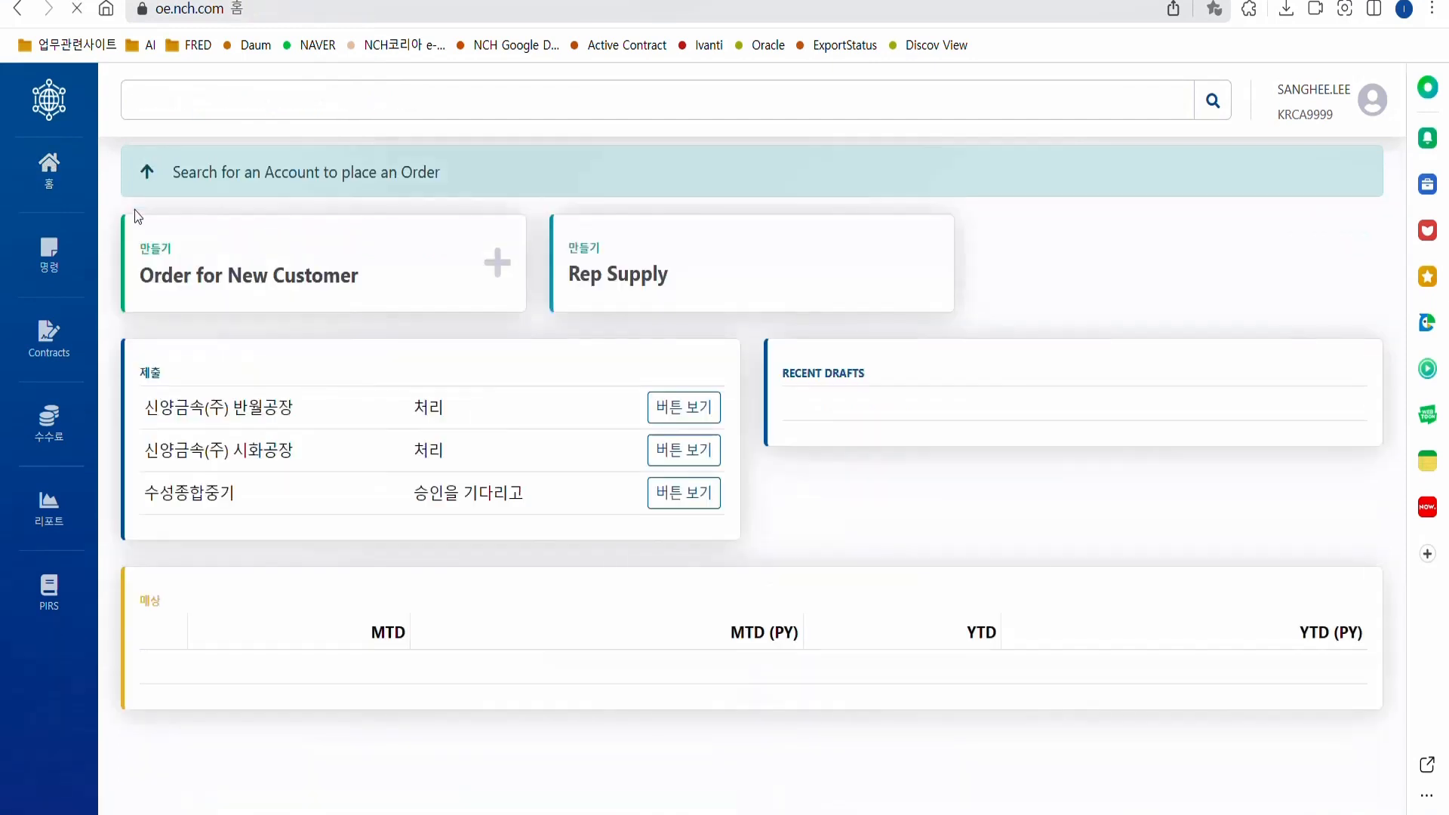